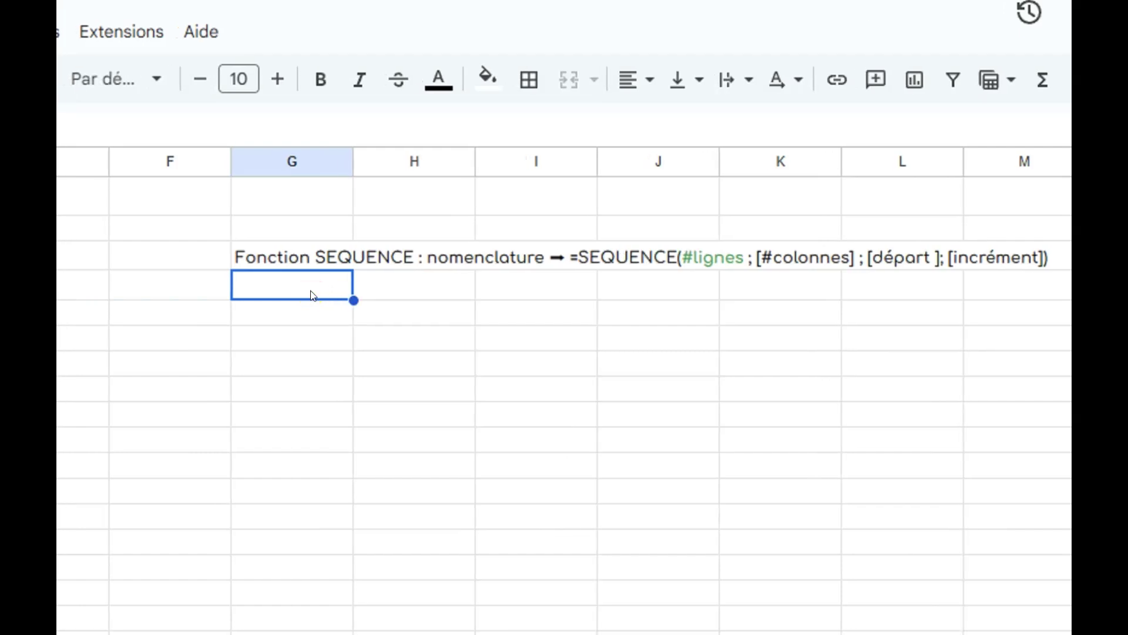
# Enter =SEQUENCE(12;1;45;5) in column G to list 45 to 100 in steps of 5
pyautogui.write('=')
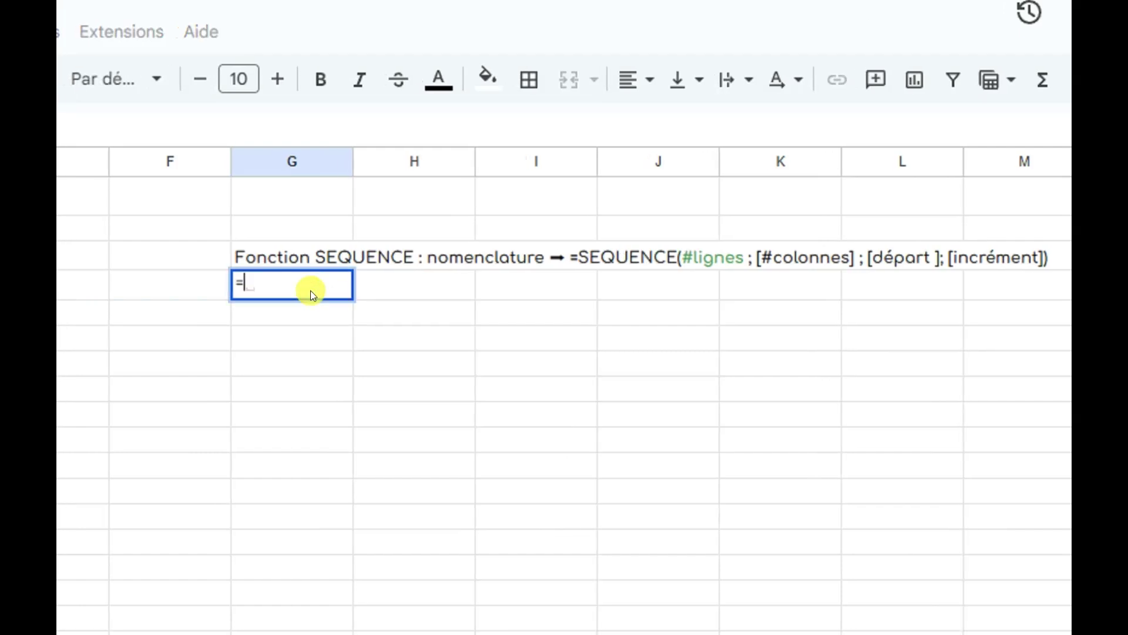
pyautogui.write('SEQUENCER')
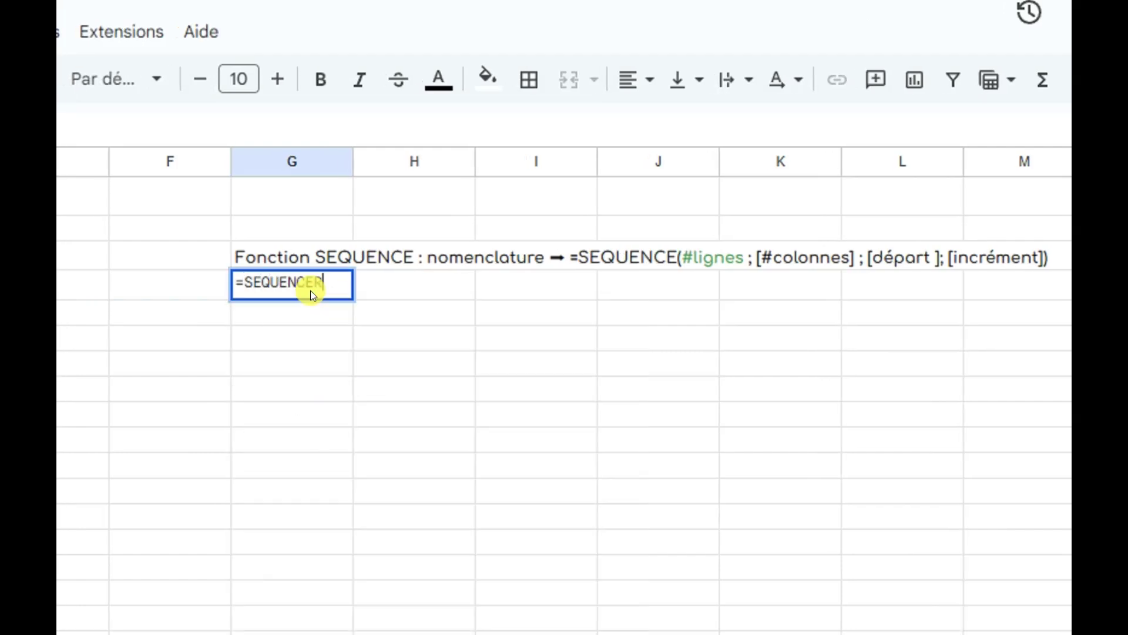
pyautogui.press('BackSpace')
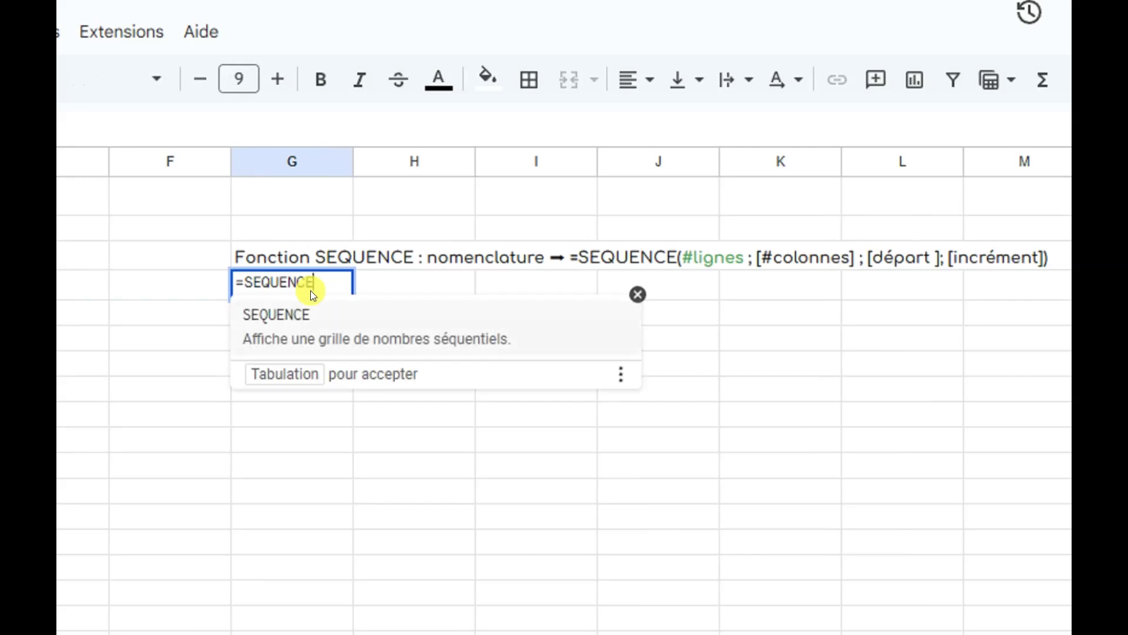
pyautogui.write('(')
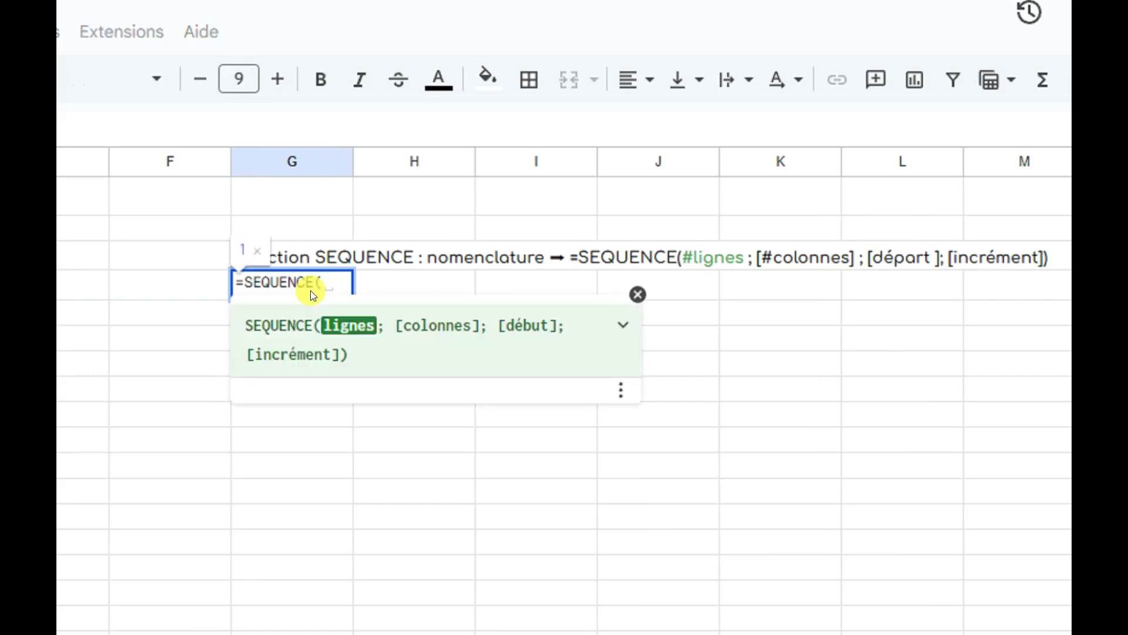
pyautogui.write('1')
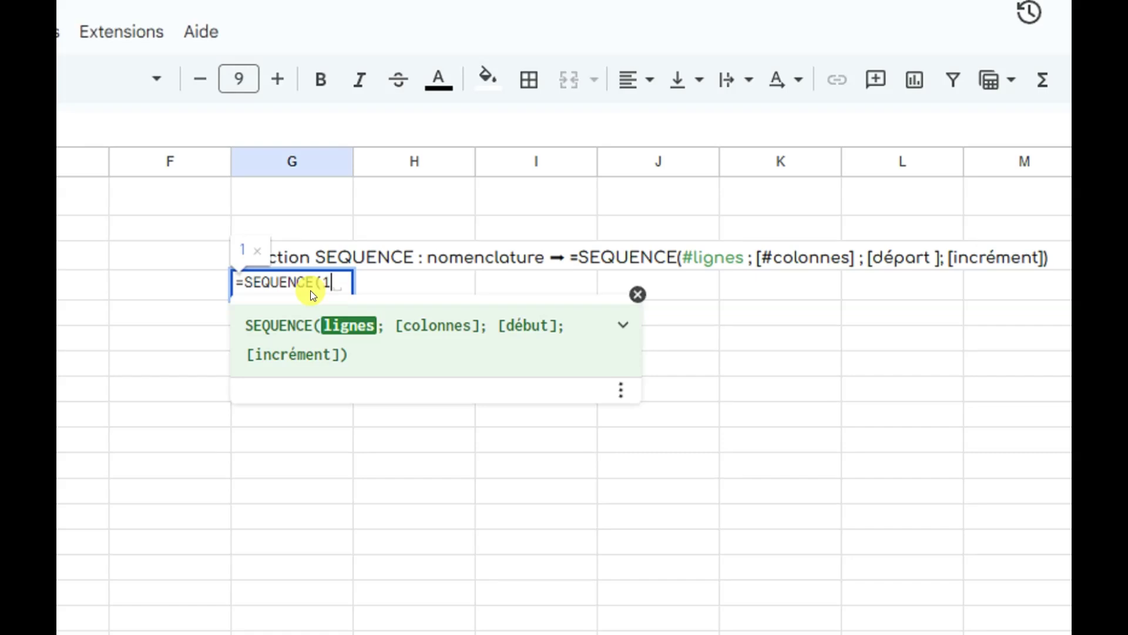
pyautogui.write('2;1;')
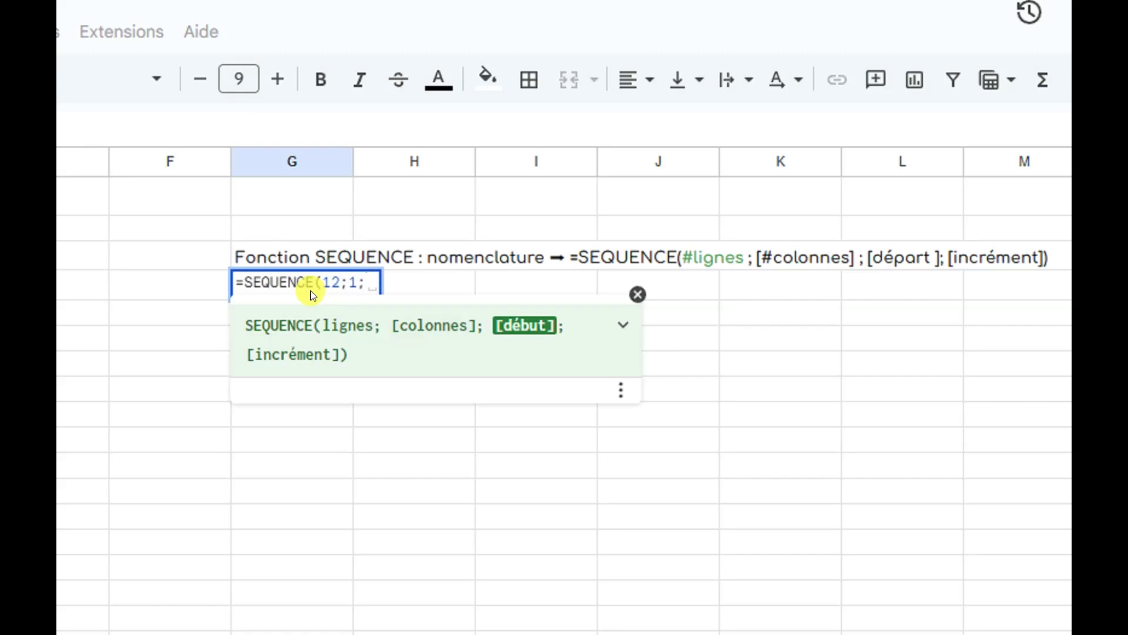
pyautogui.write(' 45;')
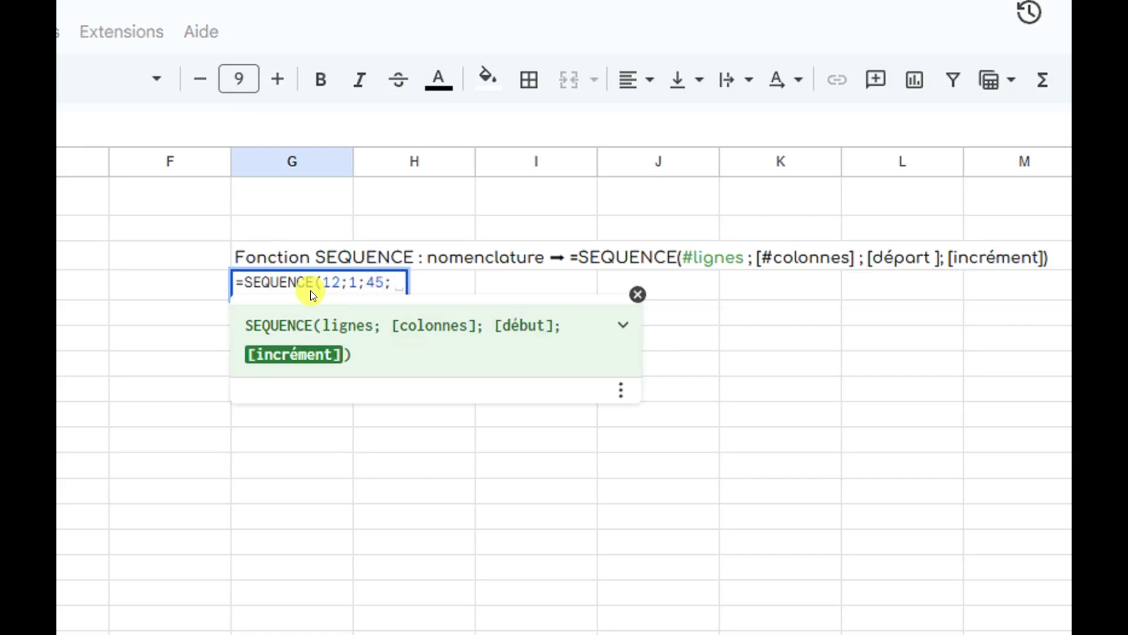
pyautogui.press('BackSpace')
pyautogui.write('5')
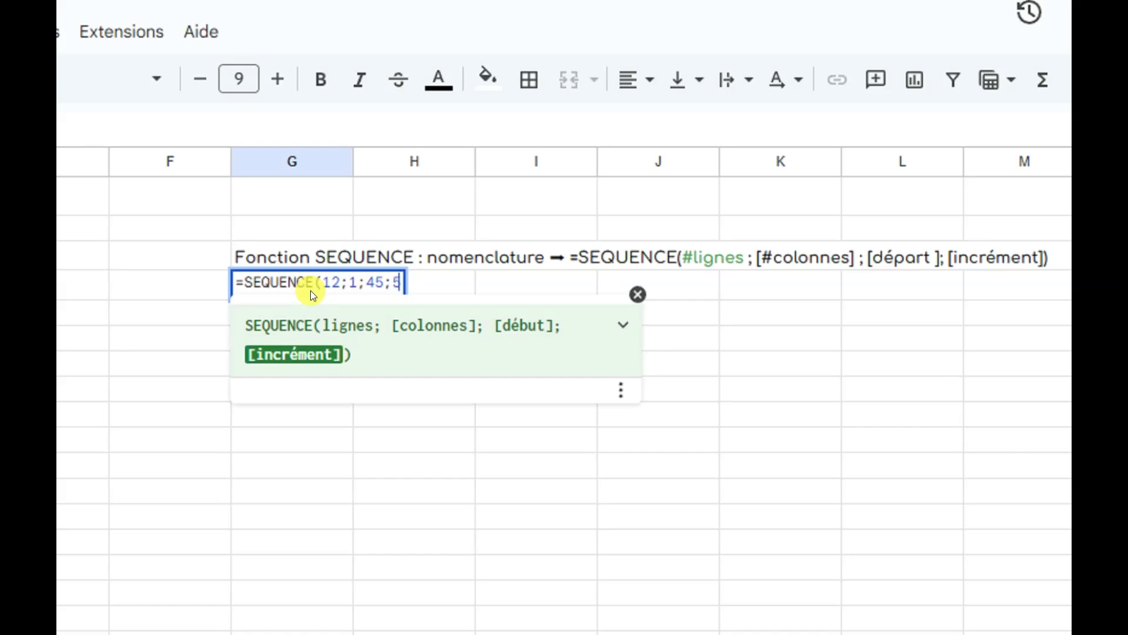
pyautogui.write(')')
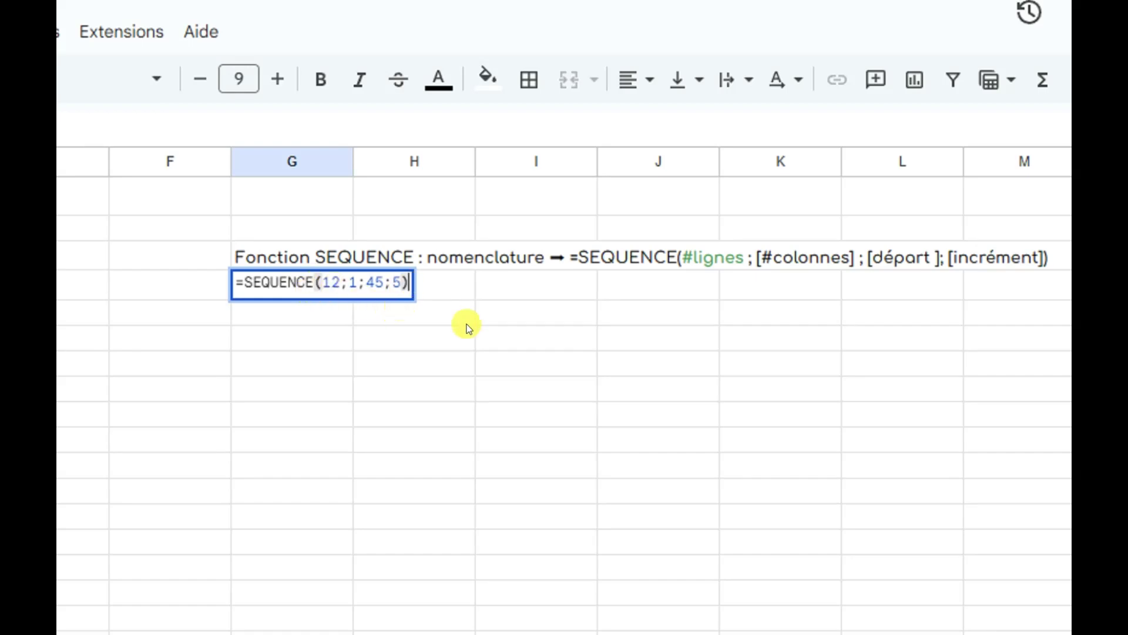
pyautogui.press('Return')
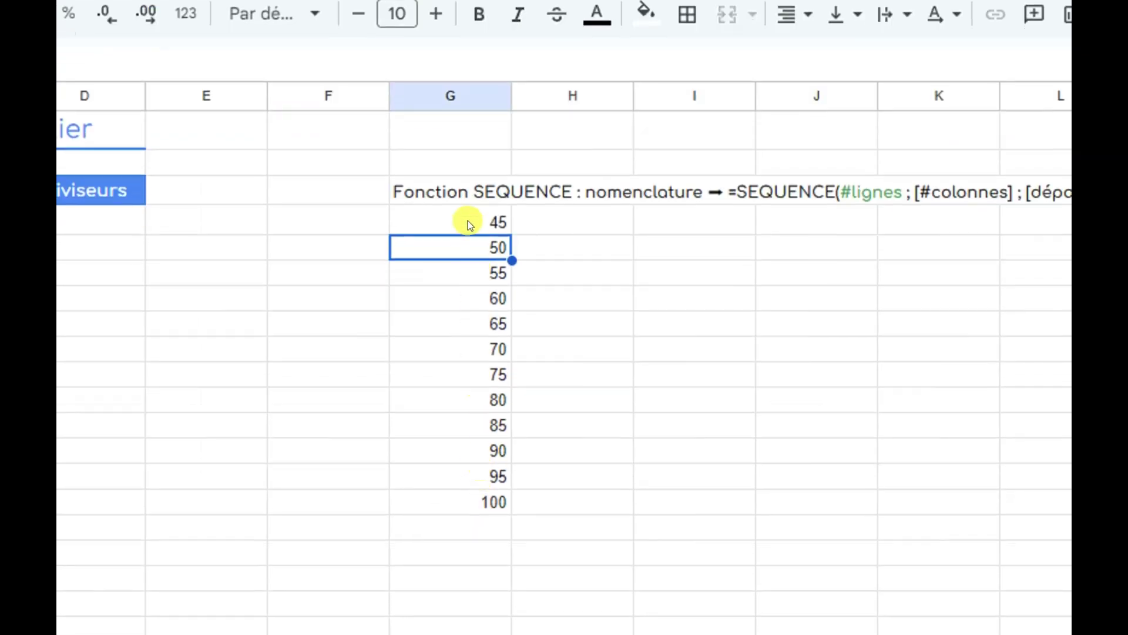
pyautogui.click(468, 222)
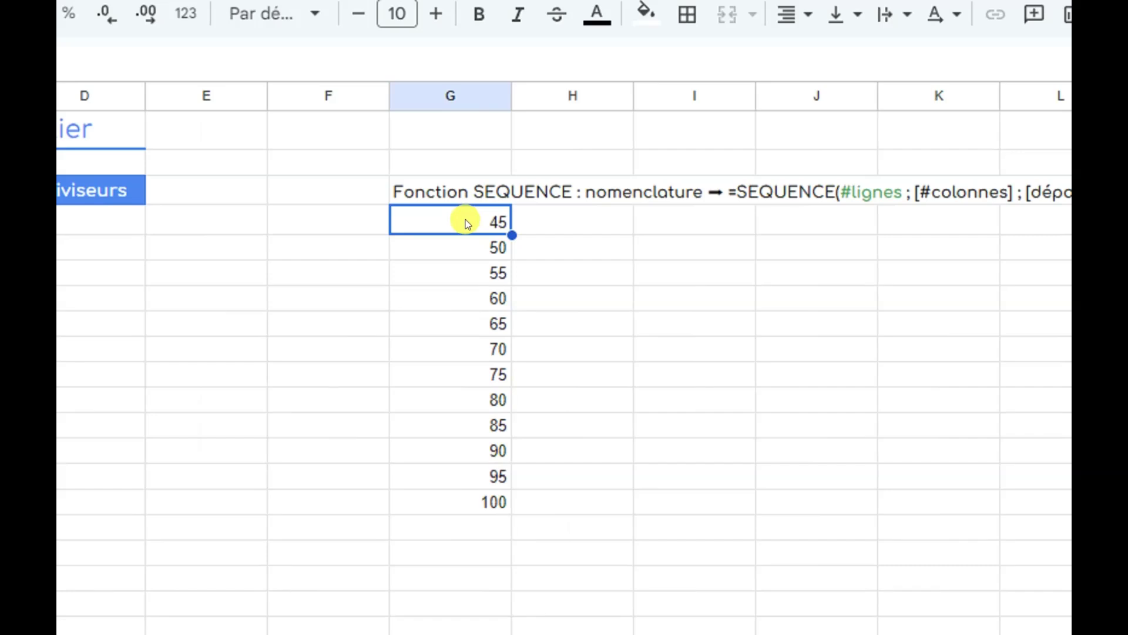
# Change the SEQUENCE column count from 1 to 2 so 45–160 spans columns G and H
pyautogui.doubleClick(468, 222)
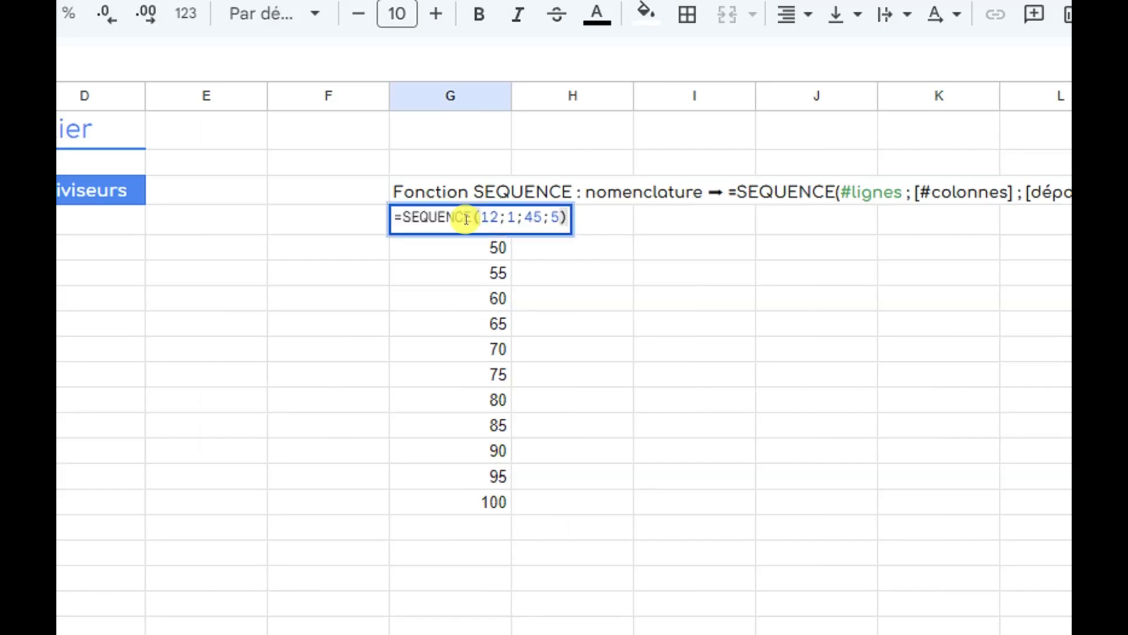
pyautogui.click(518, 218)
pyautogui.press('BackSpace')
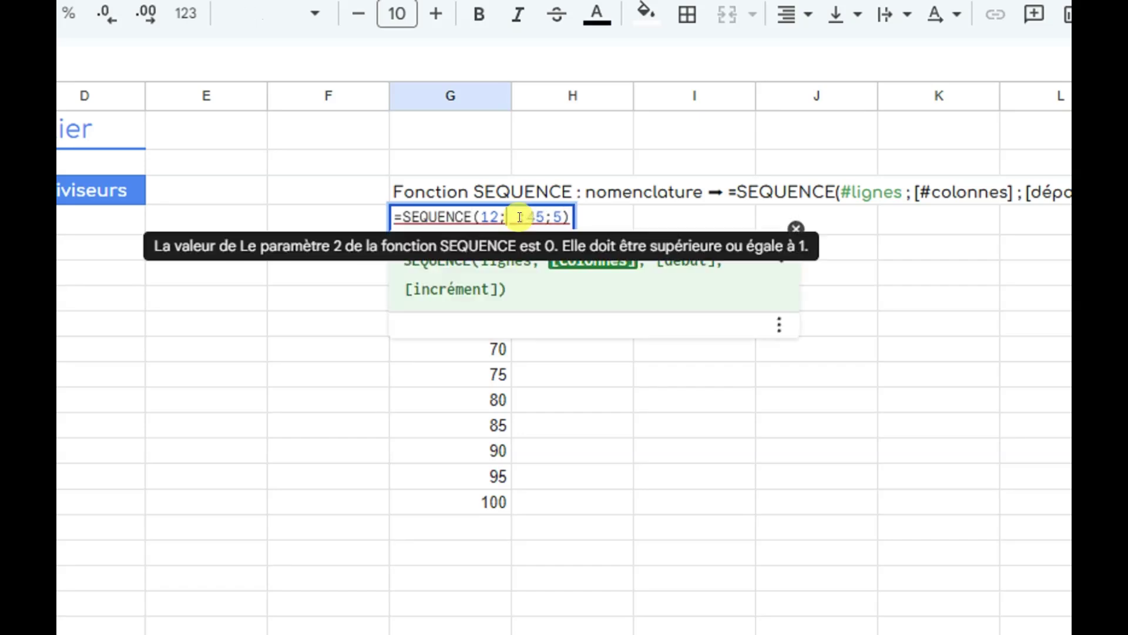
pyautogui.write('2')
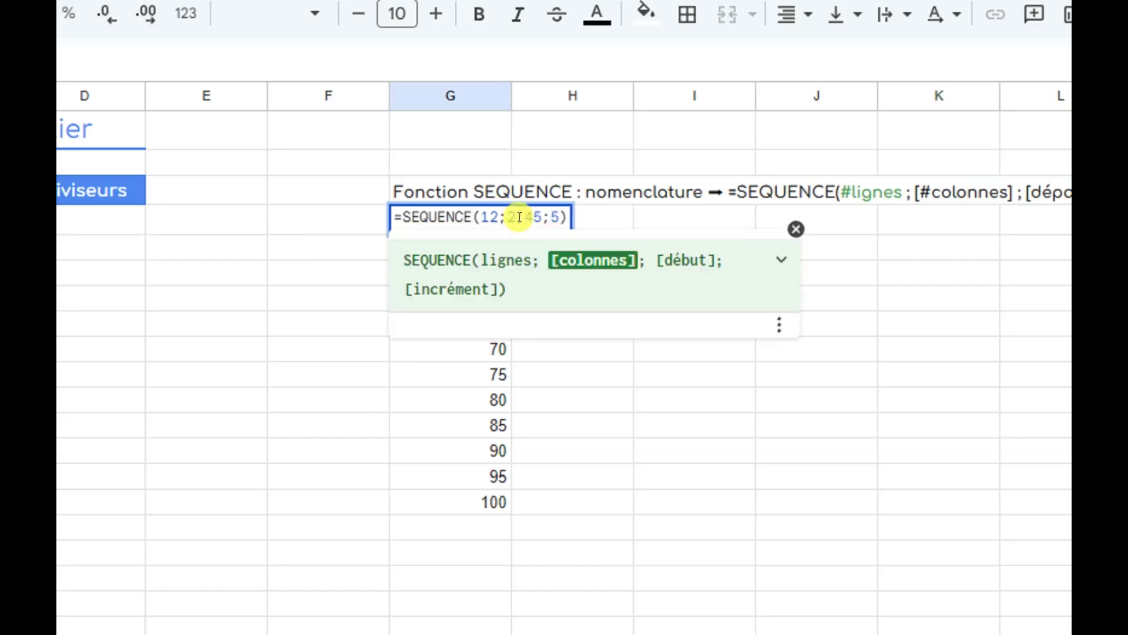
pyautogui.press('Return')
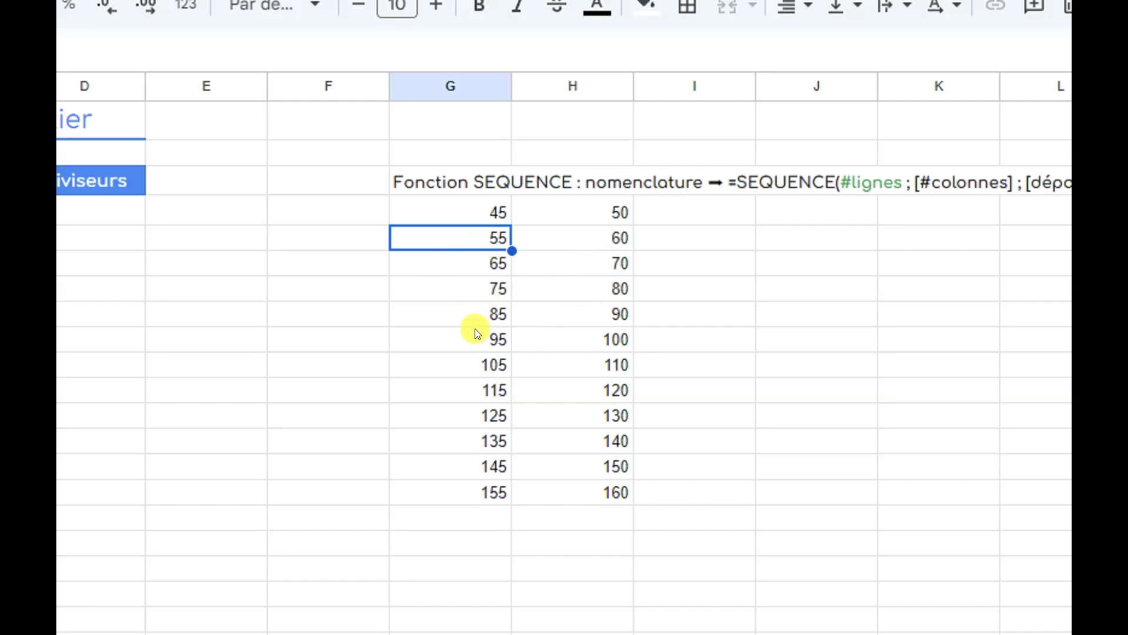
pyautogui.click(482, 216)
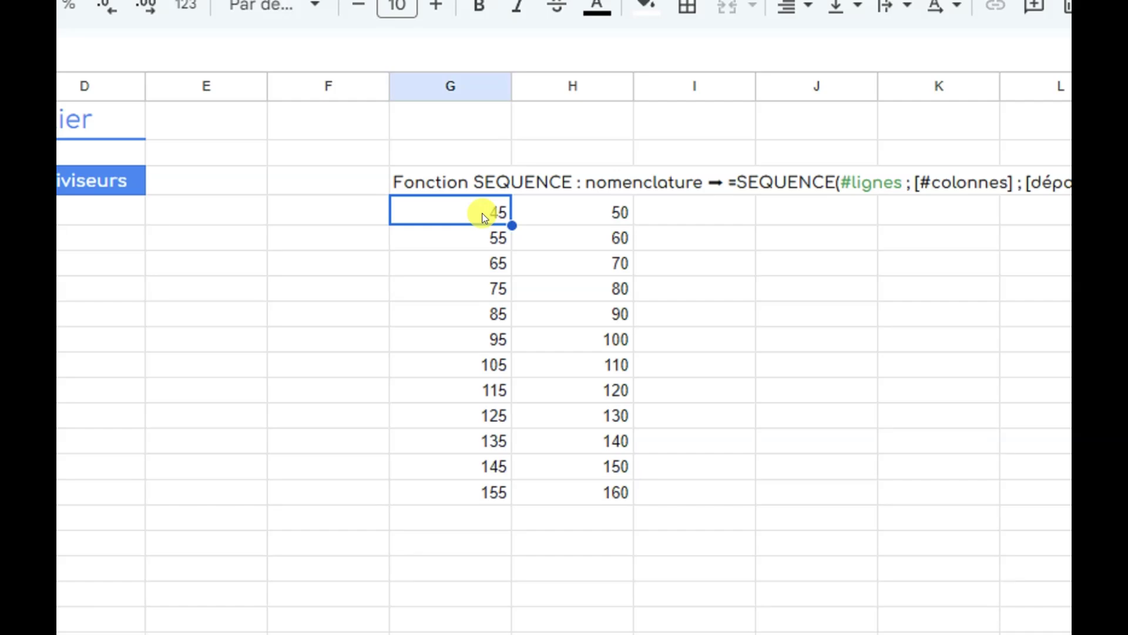
# Trim the formula down to =SEQUENCE(12) so column G lists 1 to 12
pyautogui.doubleClick(482, 213)
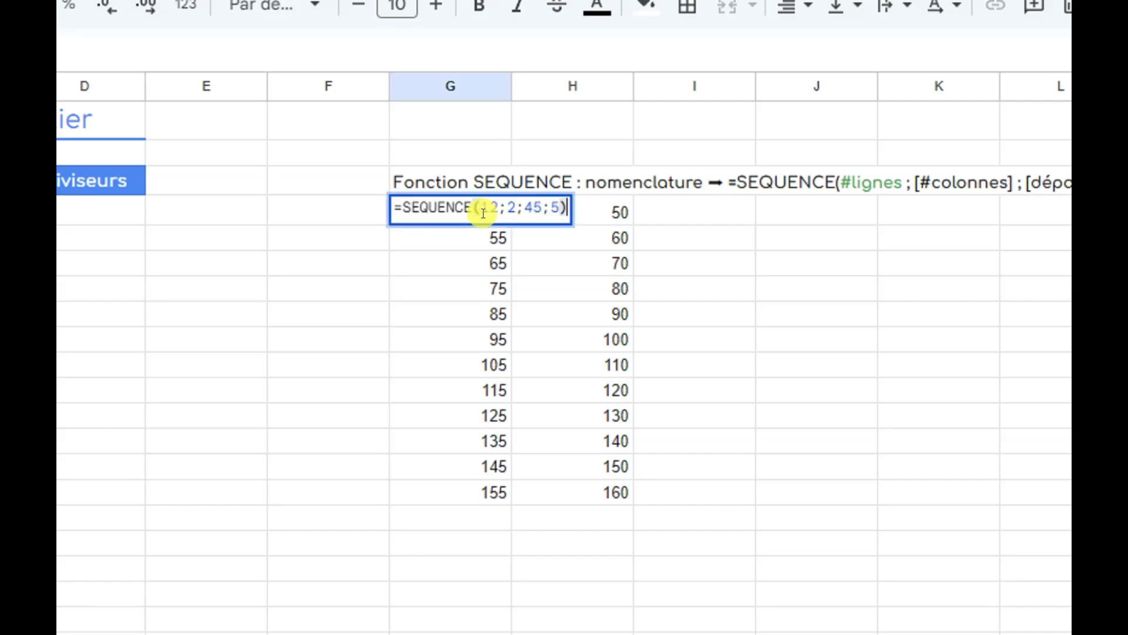
pyautogui.click(559, 207)
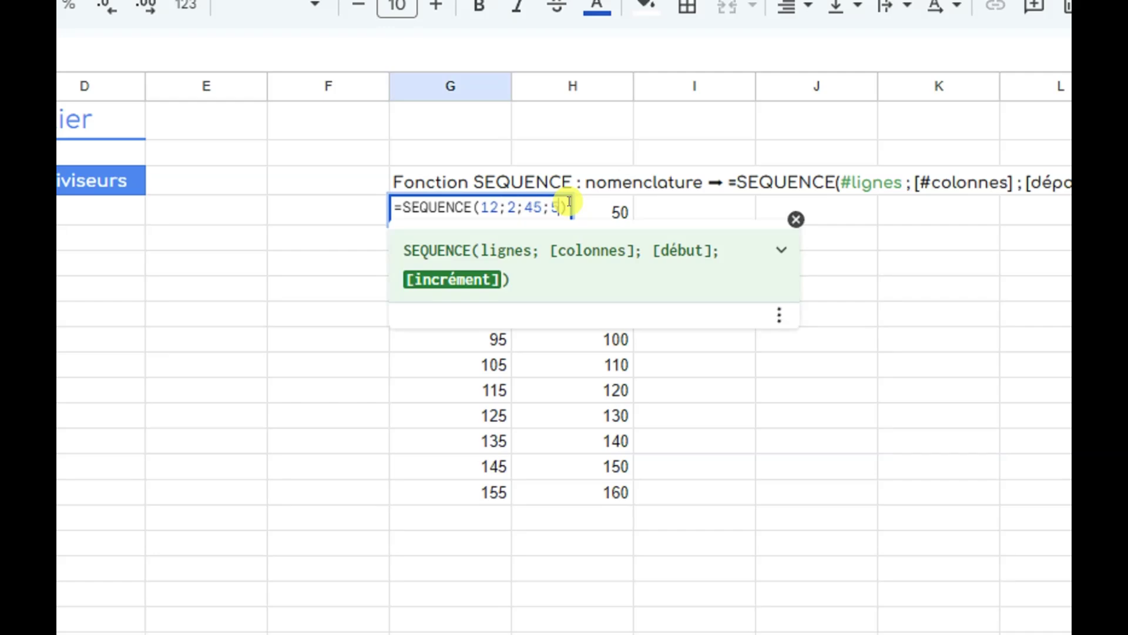
pyautogui.press('BackSpace')
pyautogui.press('BackSpace')
pyautogui.press('BackSpace')
pyautogui.press('BackSpace')
pyautogui.press('BackSpace')
pyautogui.press('BackSpace')
pyautogui.press('BackSpace')
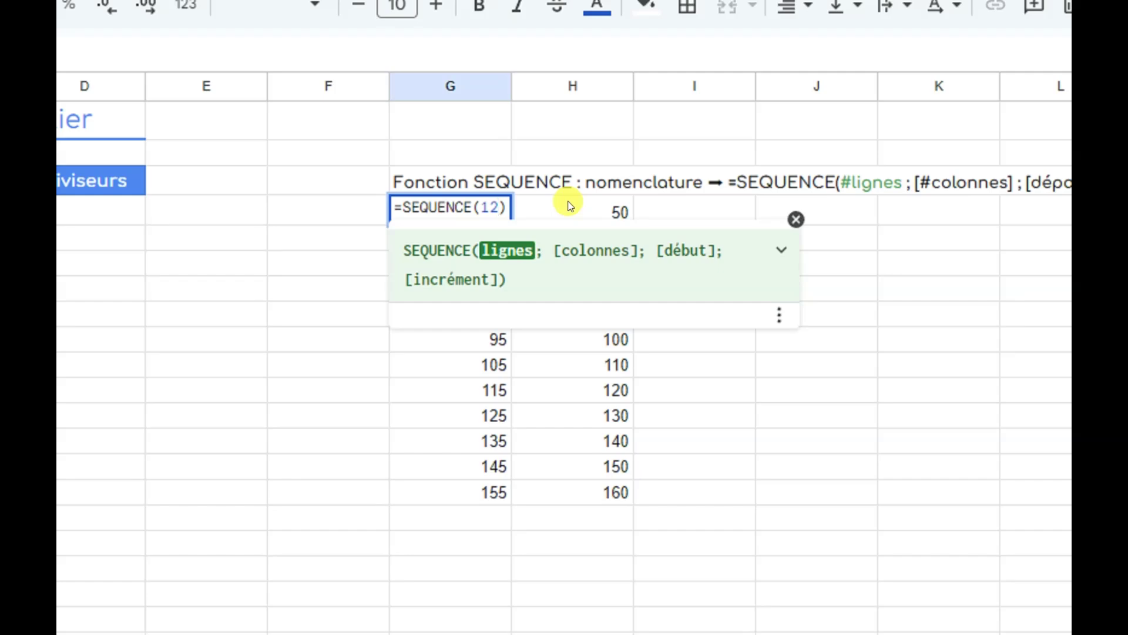
pyautogui.press('Return')
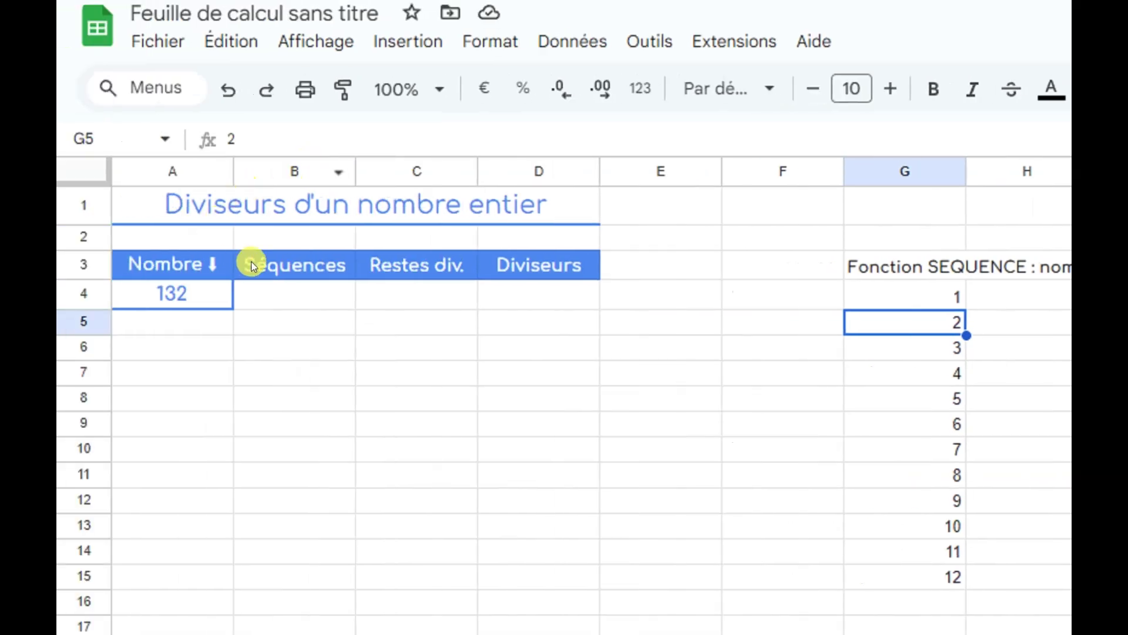
# Enter =SEQUENCE(A4) in B4 so the Séquences column counts up to A4's number
pyautogui.click(289, 299)
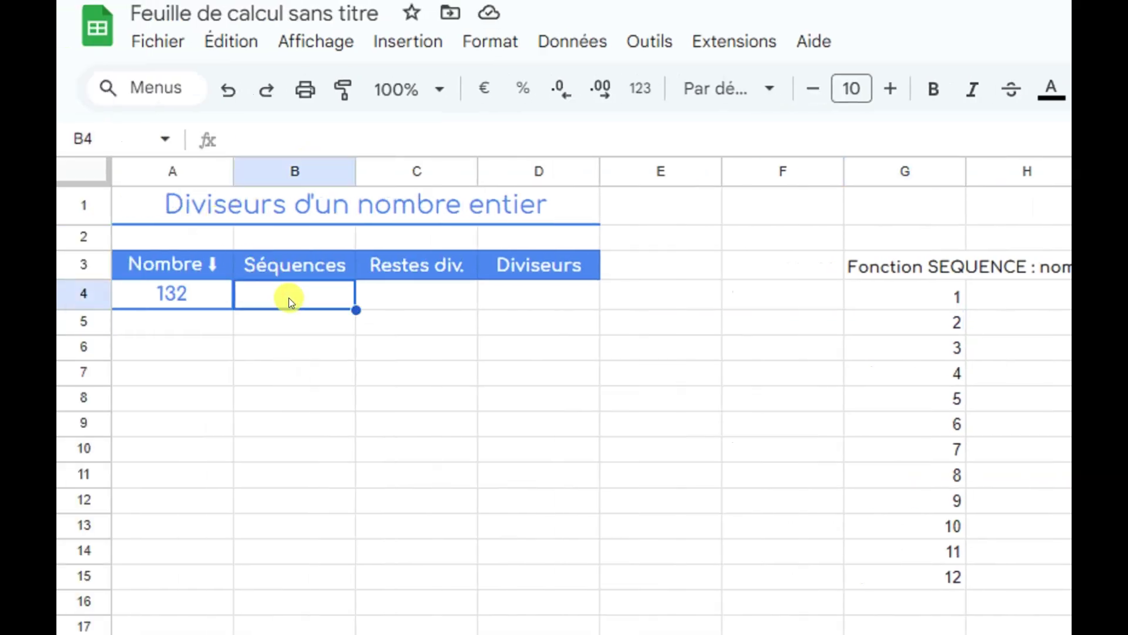
pyautogui.write('=')
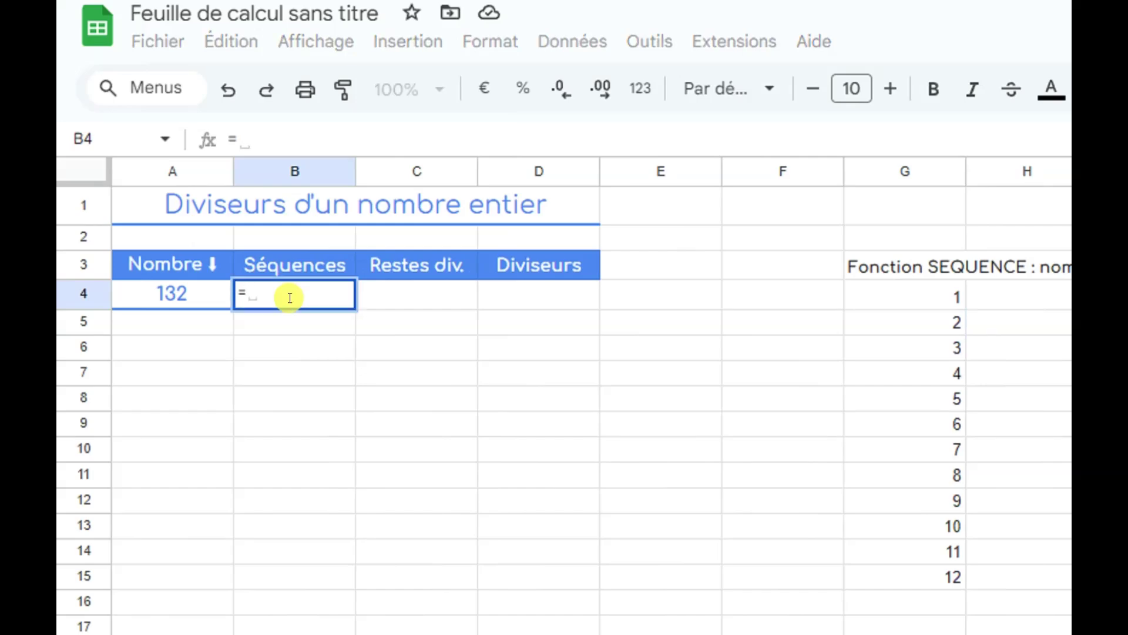
pyautogui.write('SEQUEN')
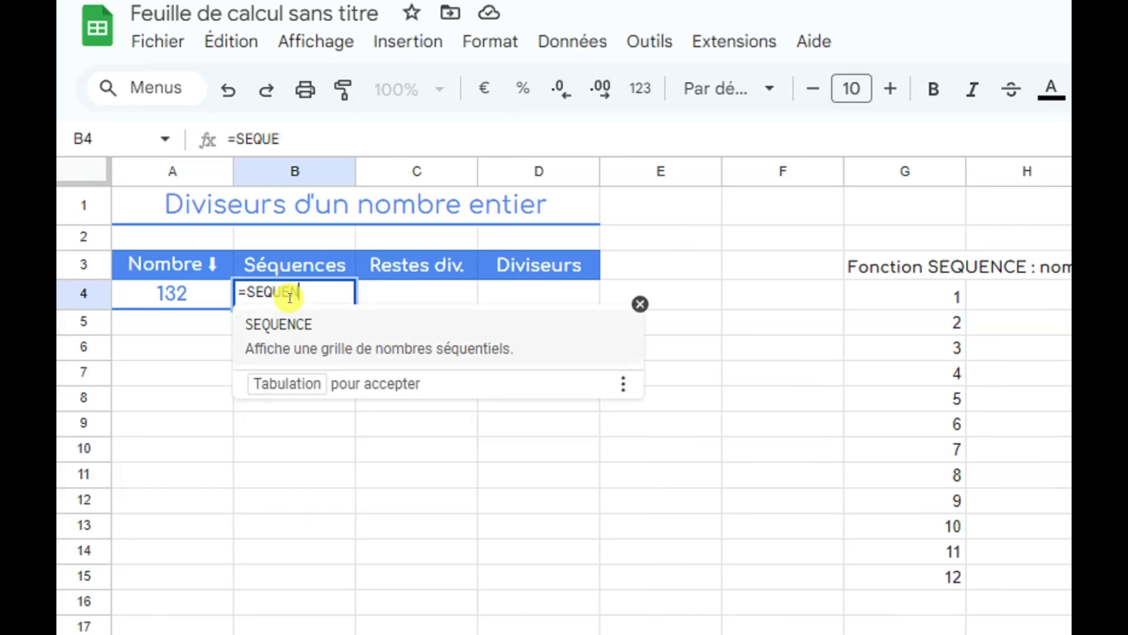
pyautogui.write('CE')
pyautogui.write('S')
pyautogui.press('BackSpace')
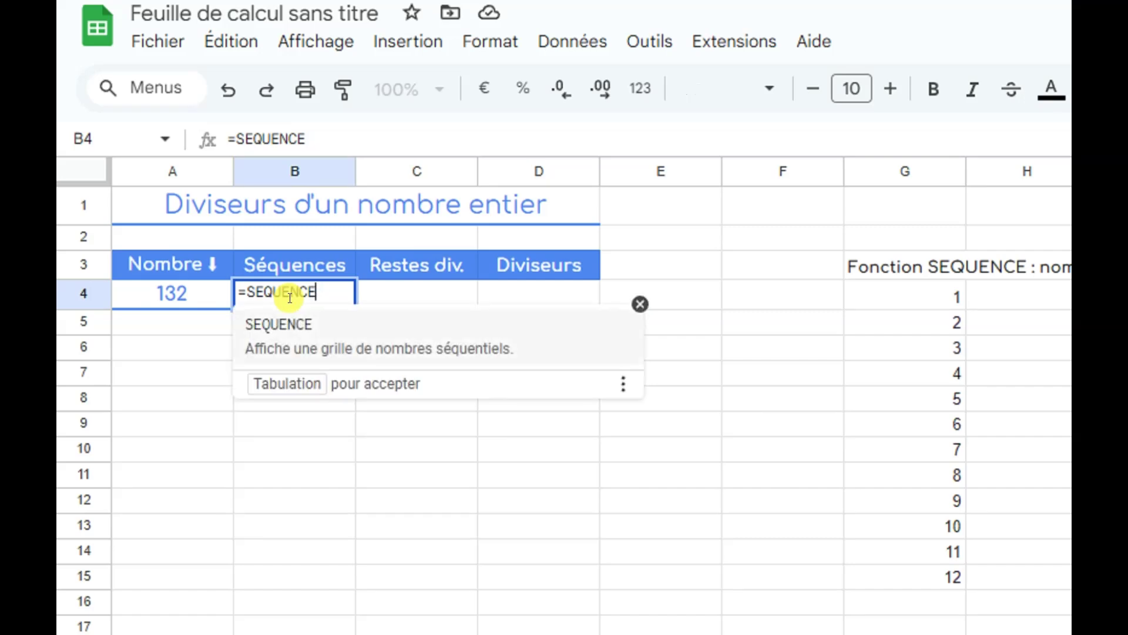
pyautogui.write('(')
pyautogui.click(164, 294)
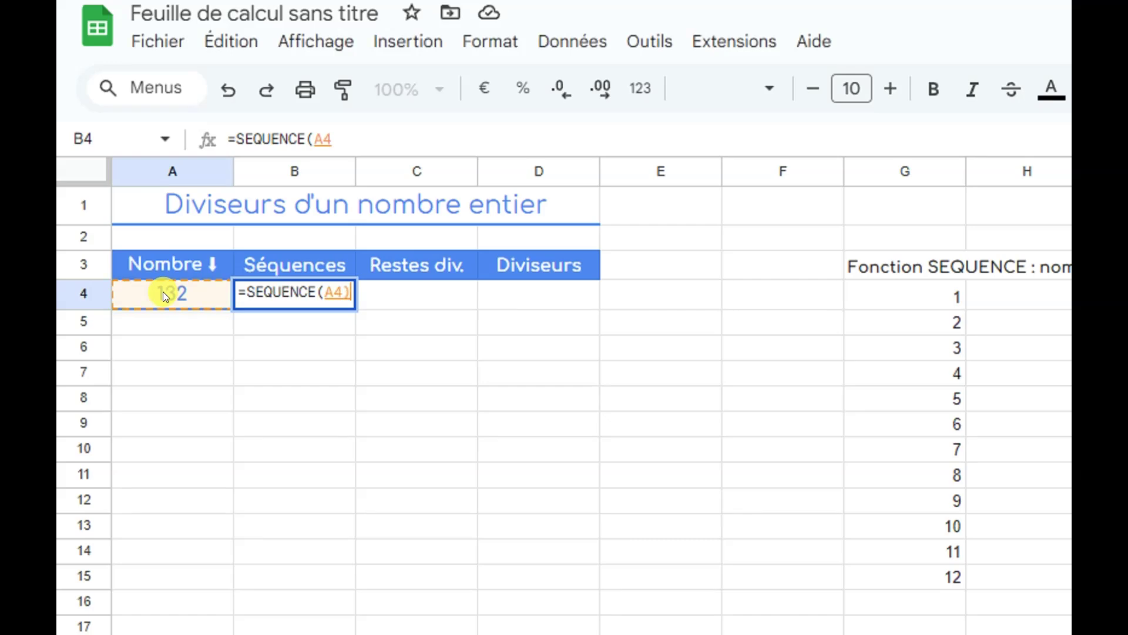
pyautogui.write(')')
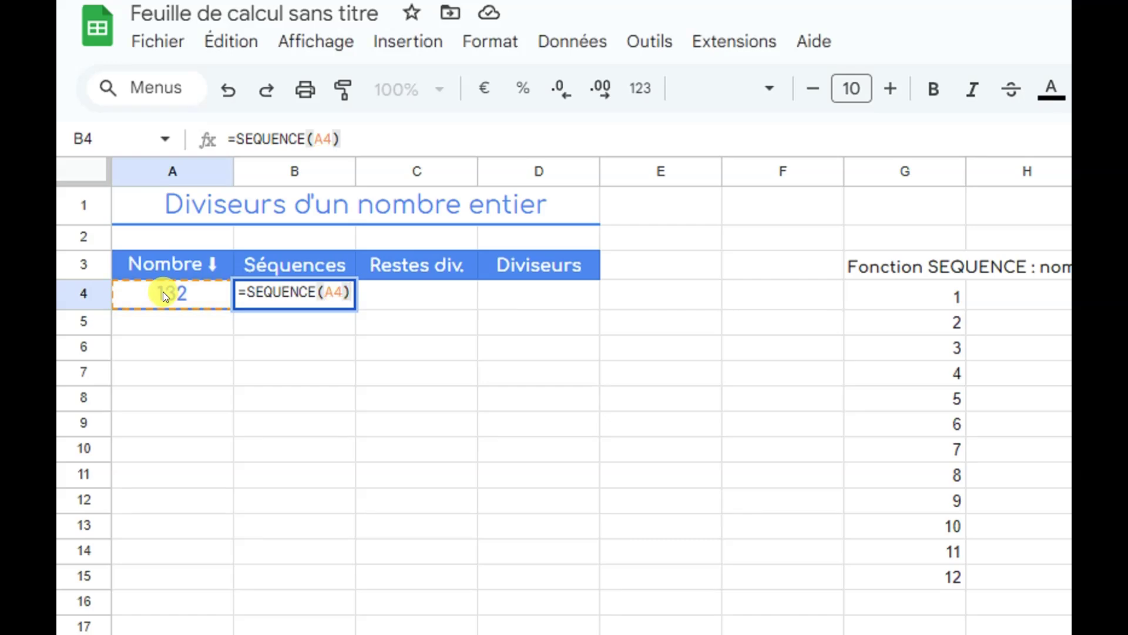
pyautogui.press('Return')
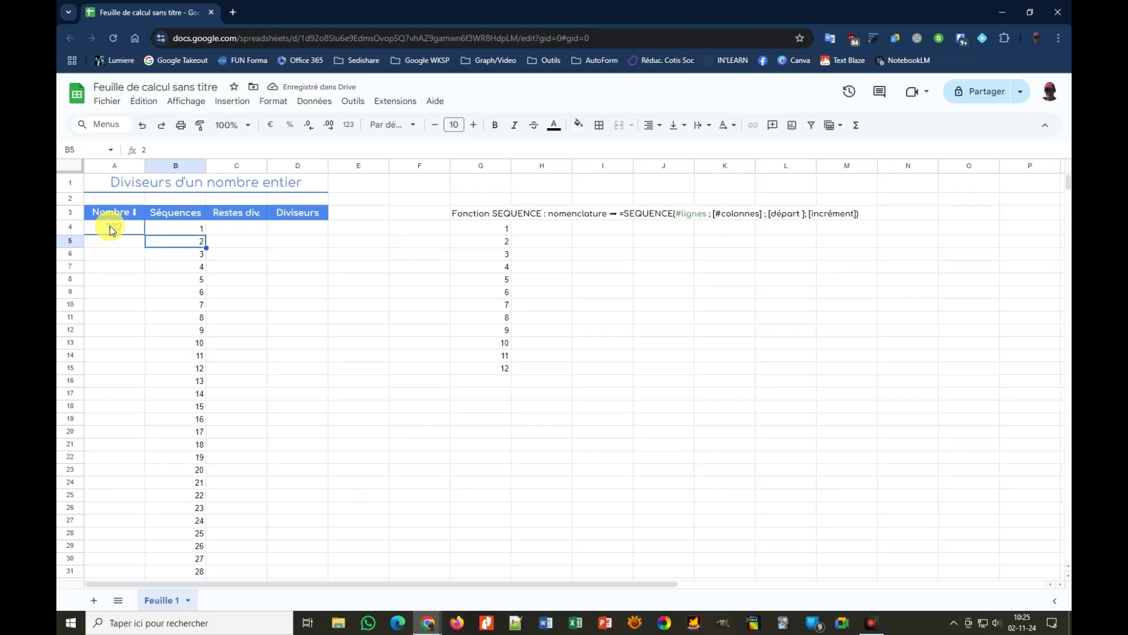
pyautogui.scroll(-1, 329, 437)
pyautogui.scroll(-20, 193, 297)
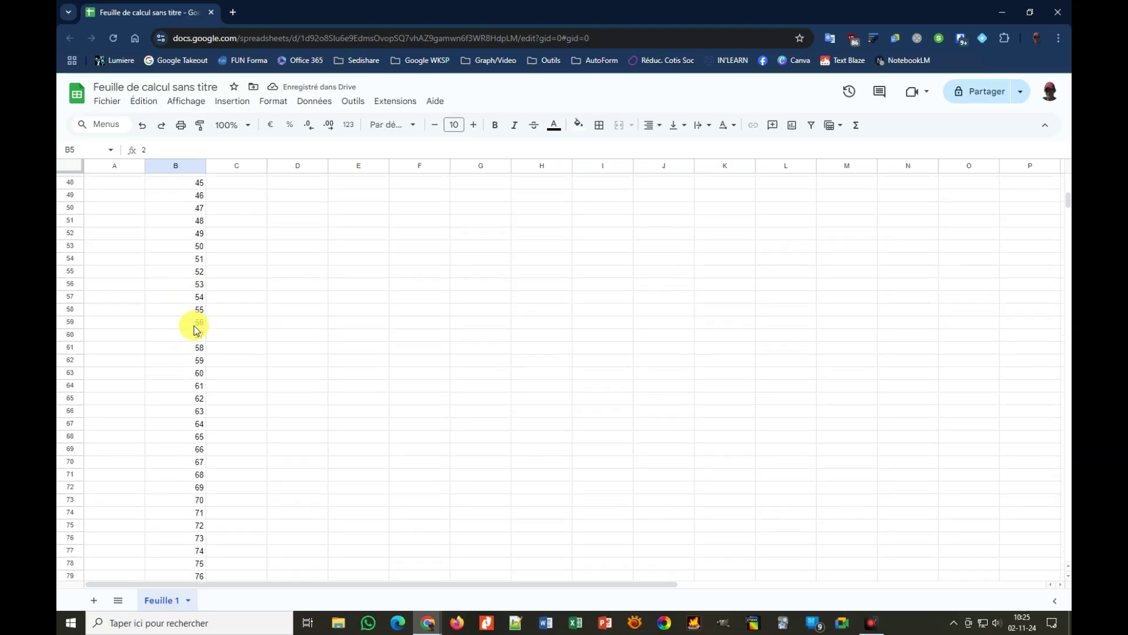
pyautogui.scroll(5, 188, 367)
pyautogui.scroll(15, 185, 362)
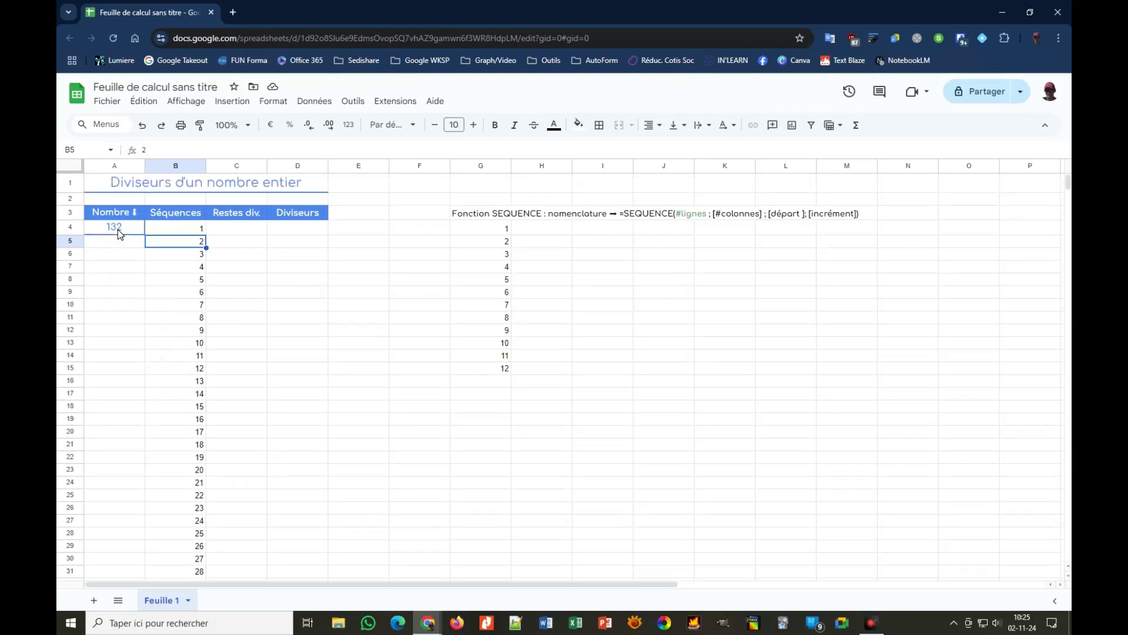
# Change the number in A4 from 132 to 36, then to 24
pyautogui.click(119, 230)
pyautogui.write('36')
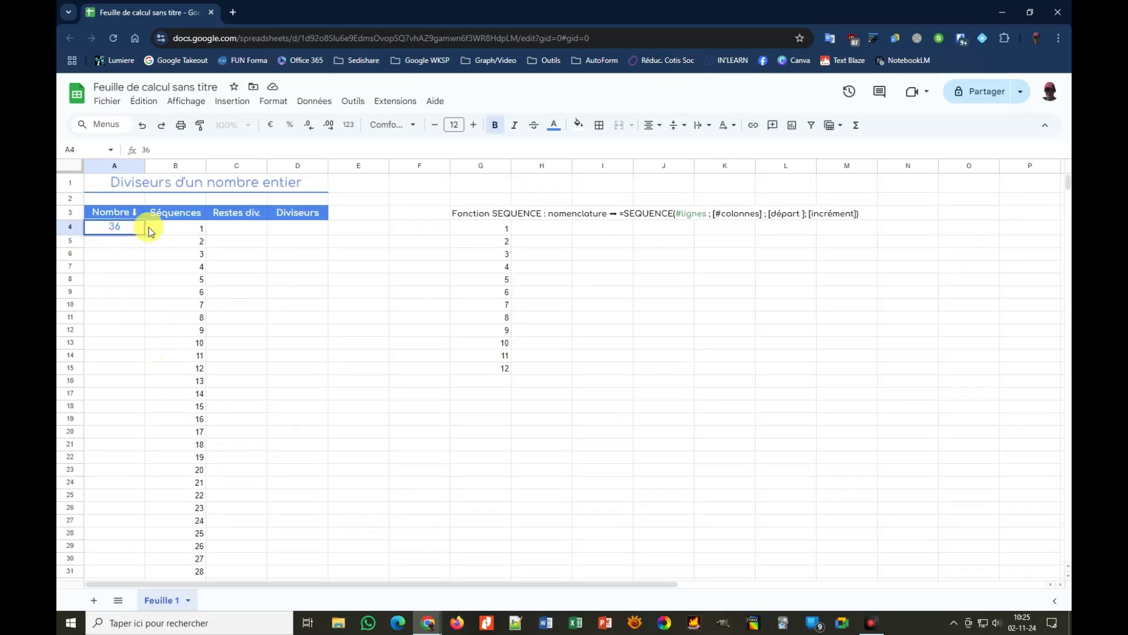
pyautogui.press('Return')
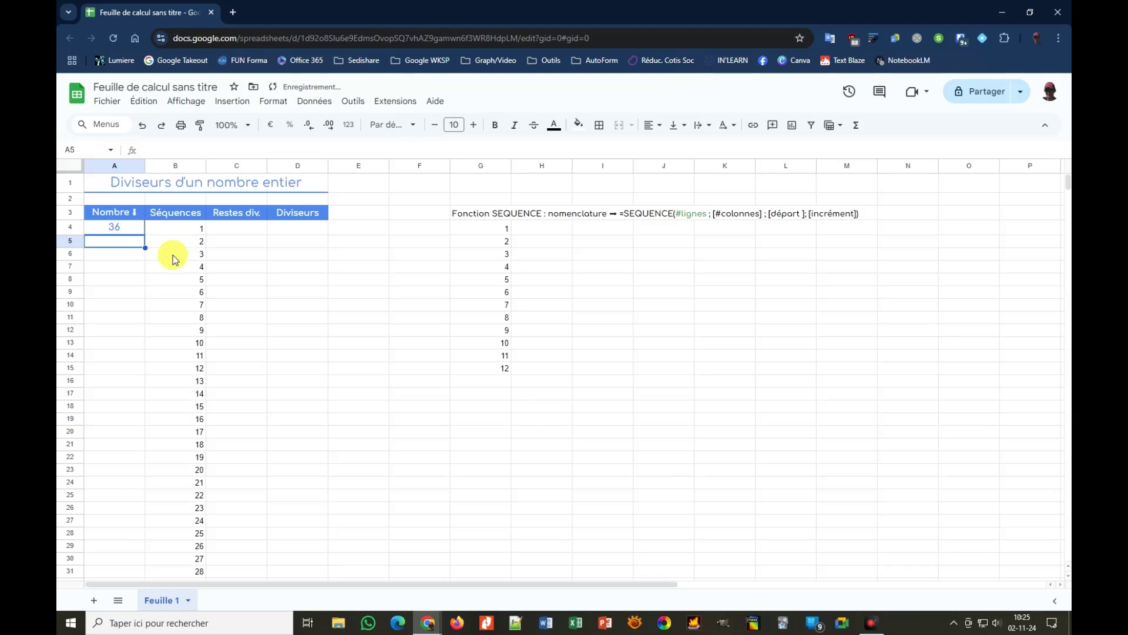
pyautogui.click(130, 233)
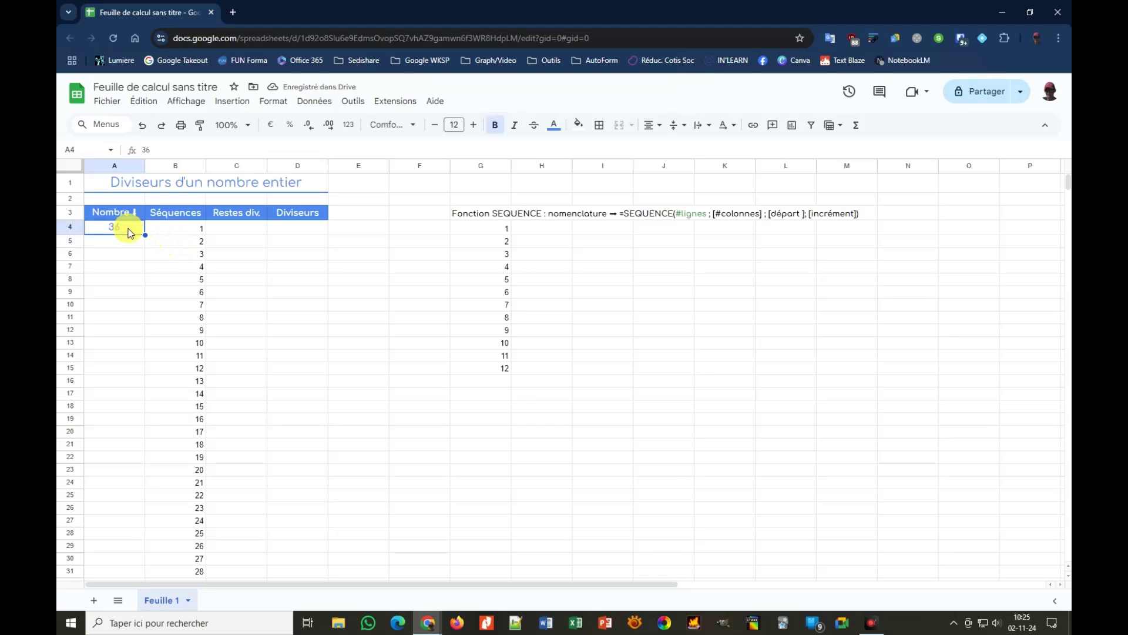
pyautogui.write('24')
pyautogui.press('Return')
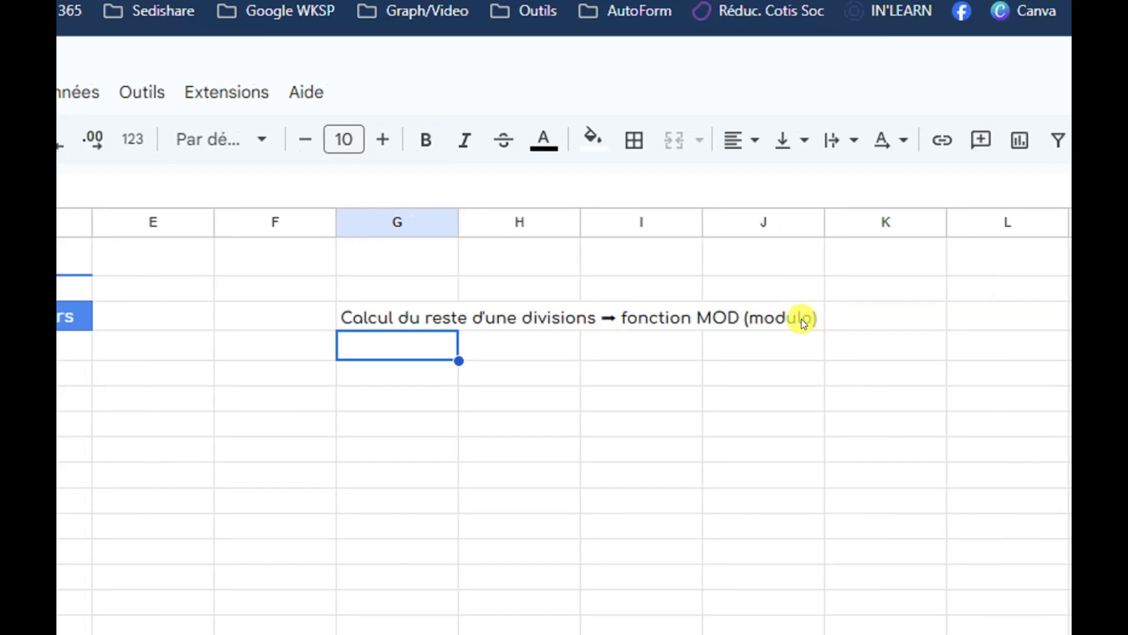
# Enter =MOD(12;4) in G4, returning a remainder of 0
pyautogui.click(382, 353)
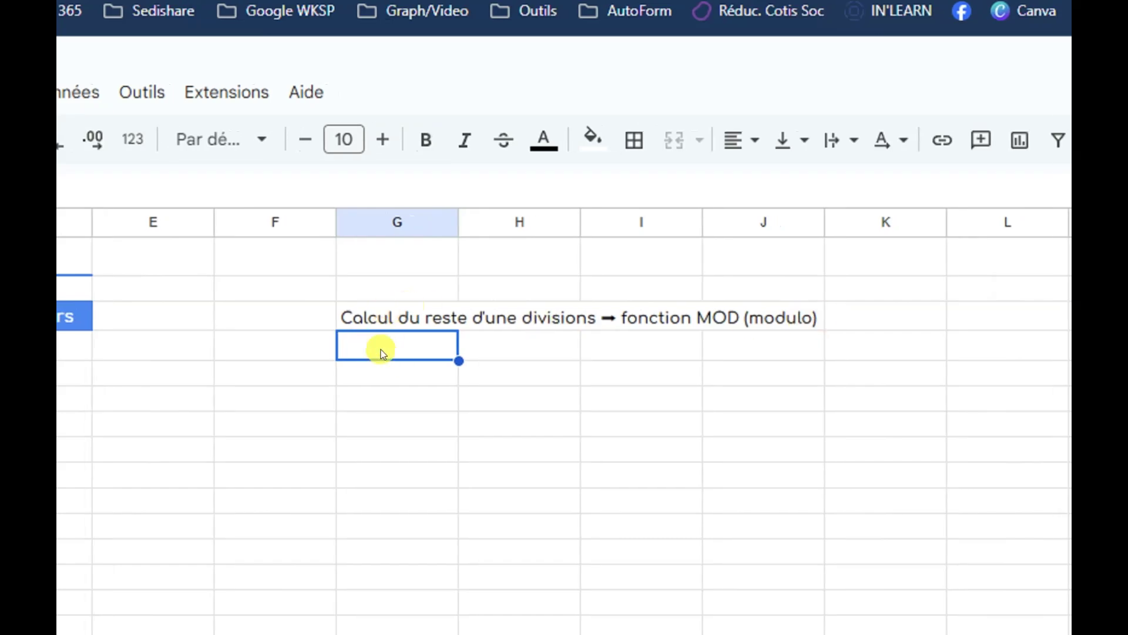
pyautogui.write('=MOD')
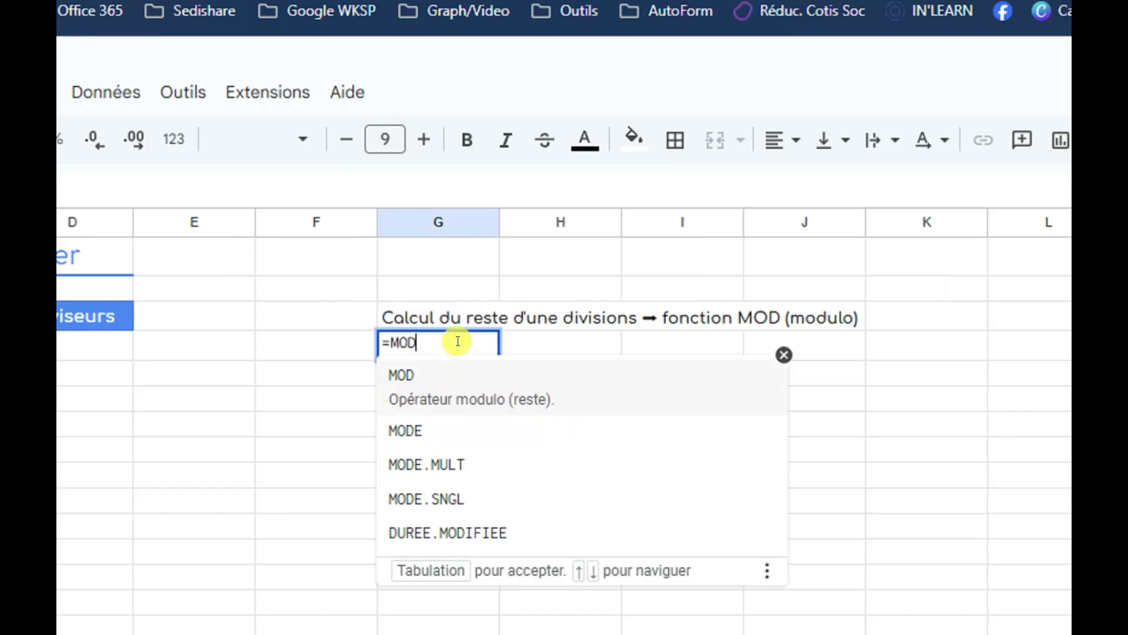
pyautogui.write('5')
pyautogui.press('BackSpace')
pyautogui.write('(12')
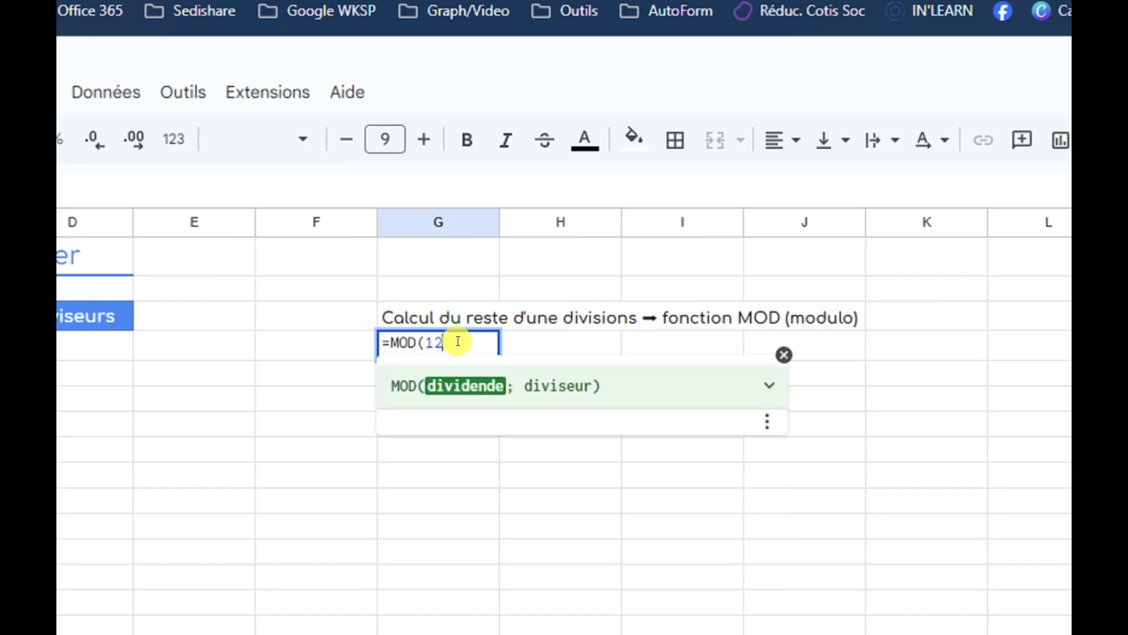
pyautogui.write(';4')
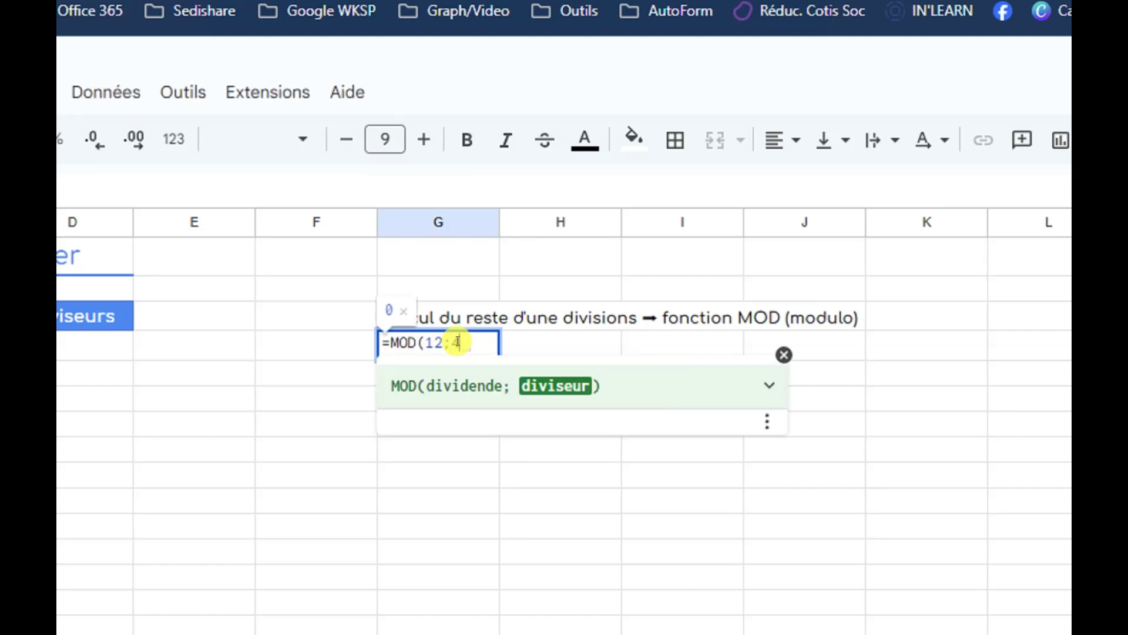
pyautogui.write(')')
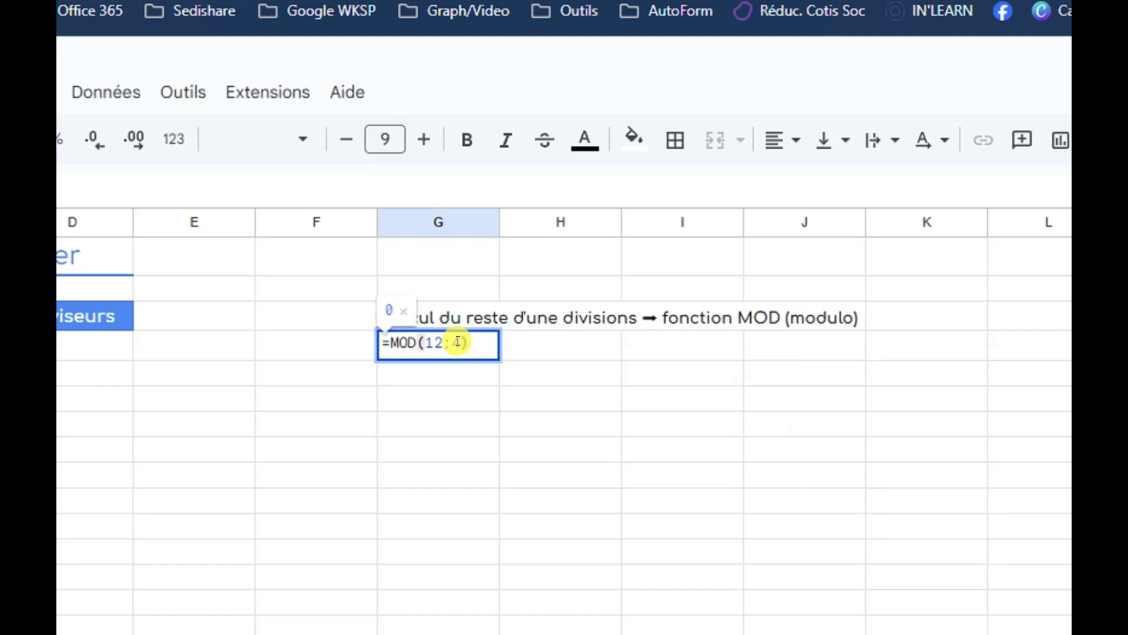
pyautogui.press('Return')
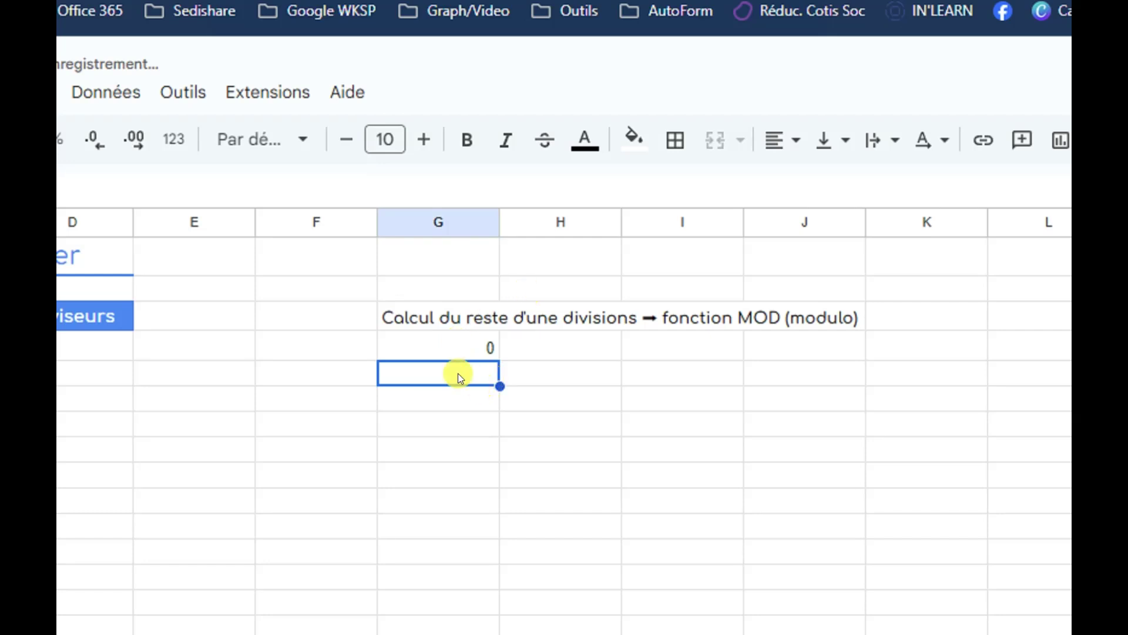
# Change the G4 divisor to 5 so =MOD(12;5) returns remainder 2
pyautogui.click(451, 348)
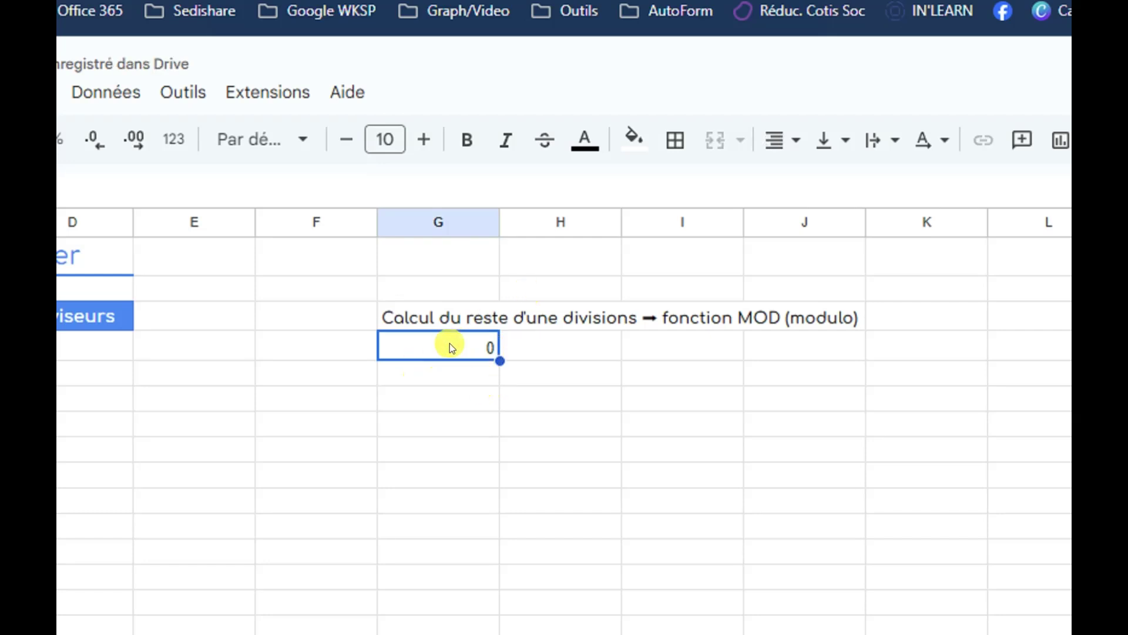
pyautogui.doubleClick(449, 343)
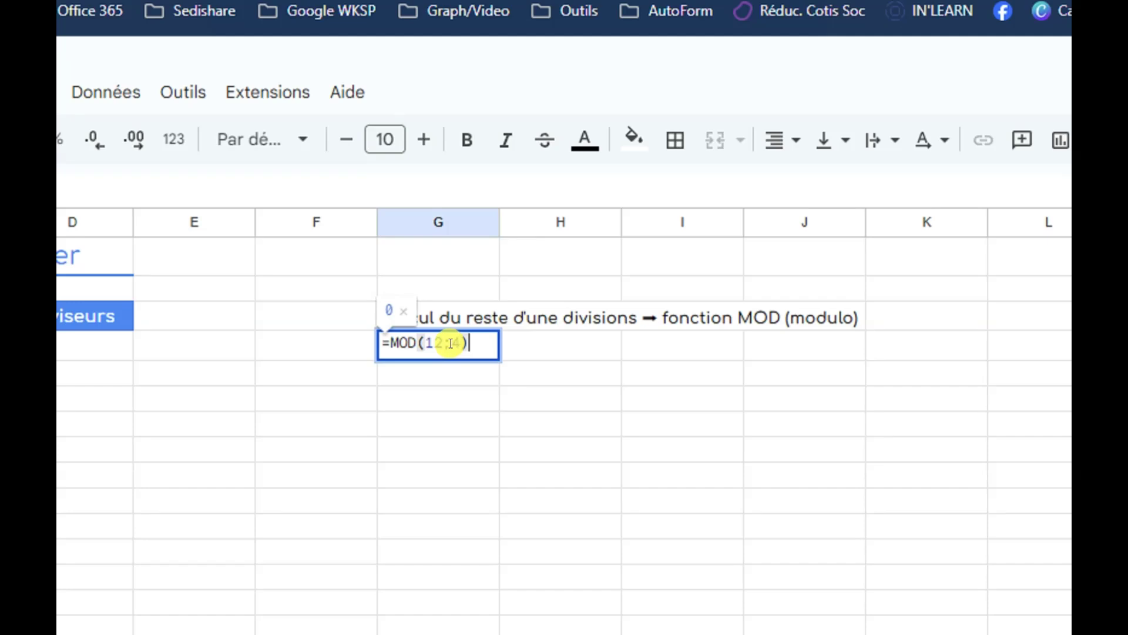
pyautogui.press('BackSpace')
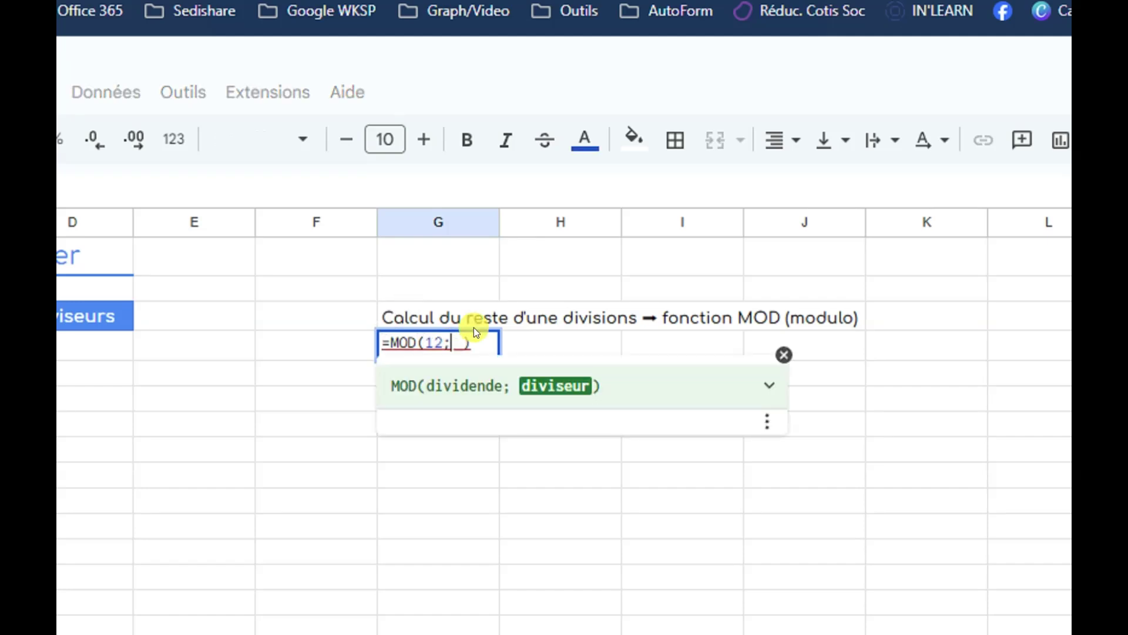
pyautogui.write('5')
pyautogui.press('Return')
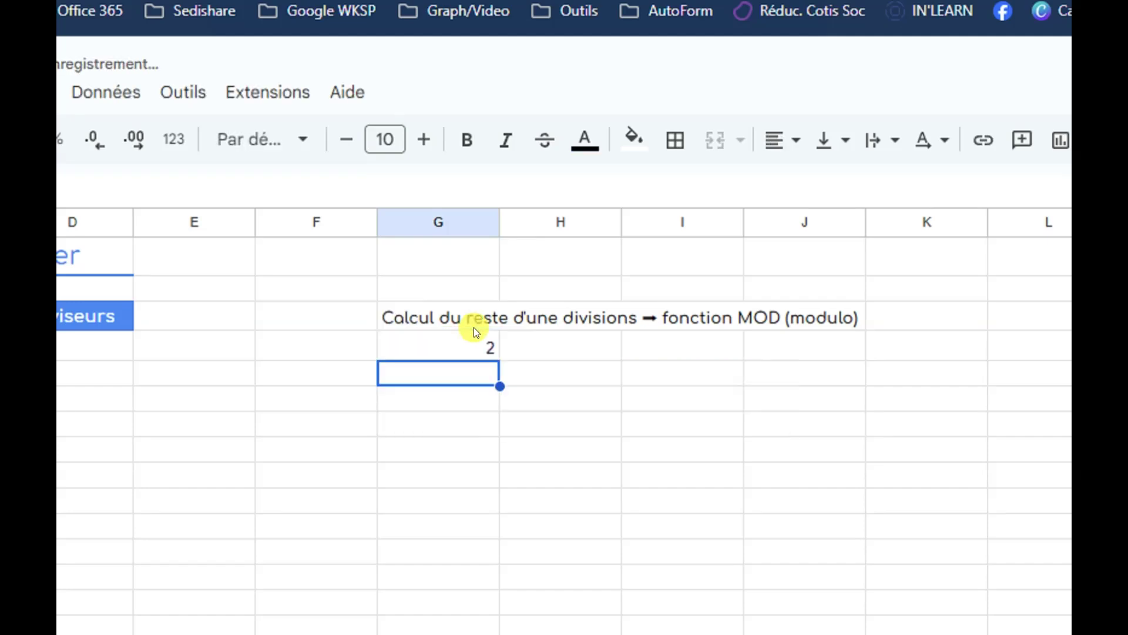
pyautogui.click(453, 341)
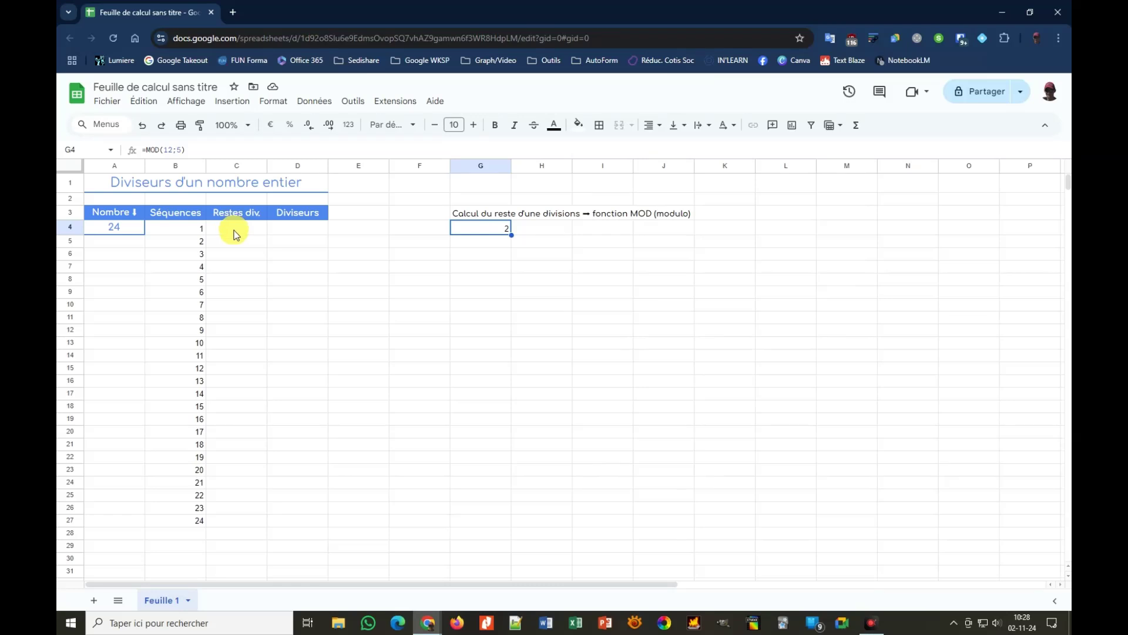
# Enter =MOD($A$4;B4) in C4 under Restes div., with A4 made absolute
pyautogui.click(235, 234)
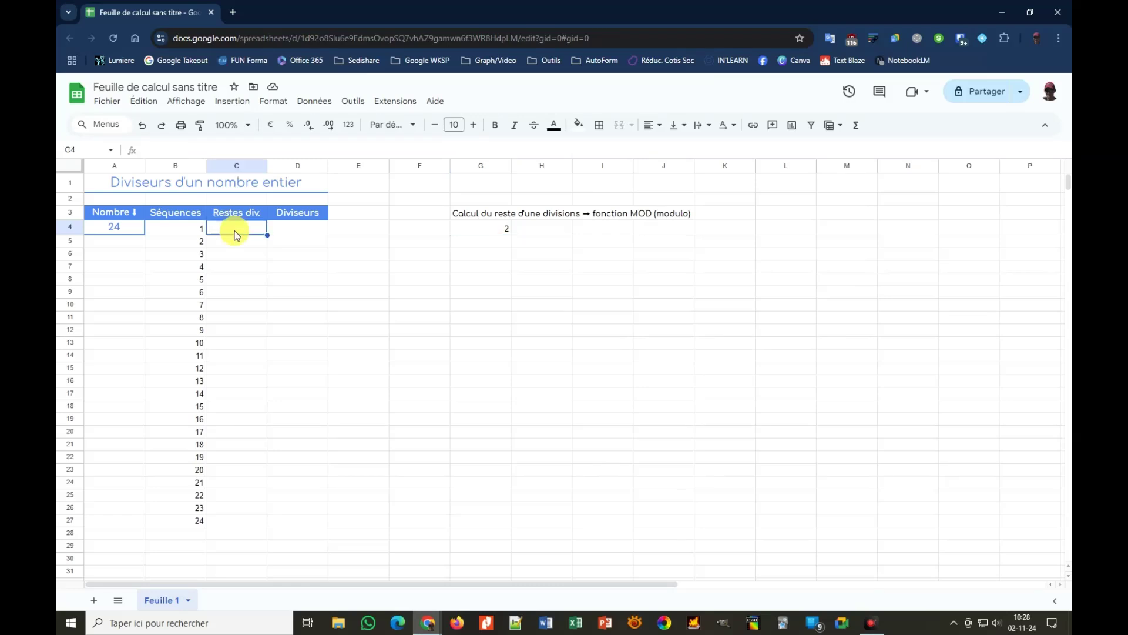
pyautogui.write('=')
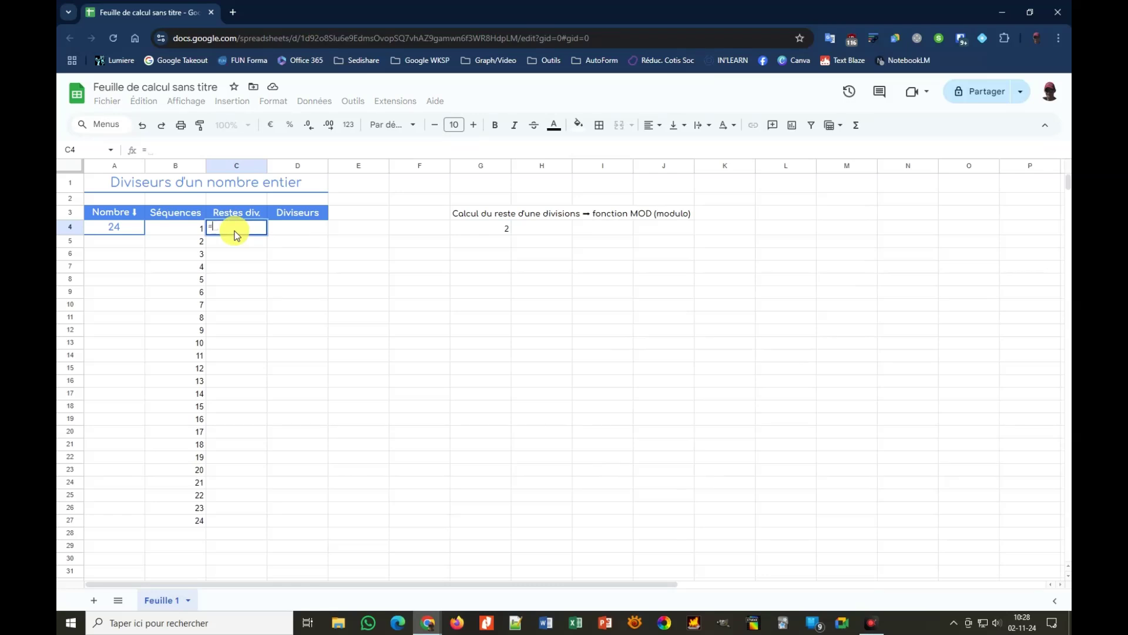
pyautogui.write('MOD')
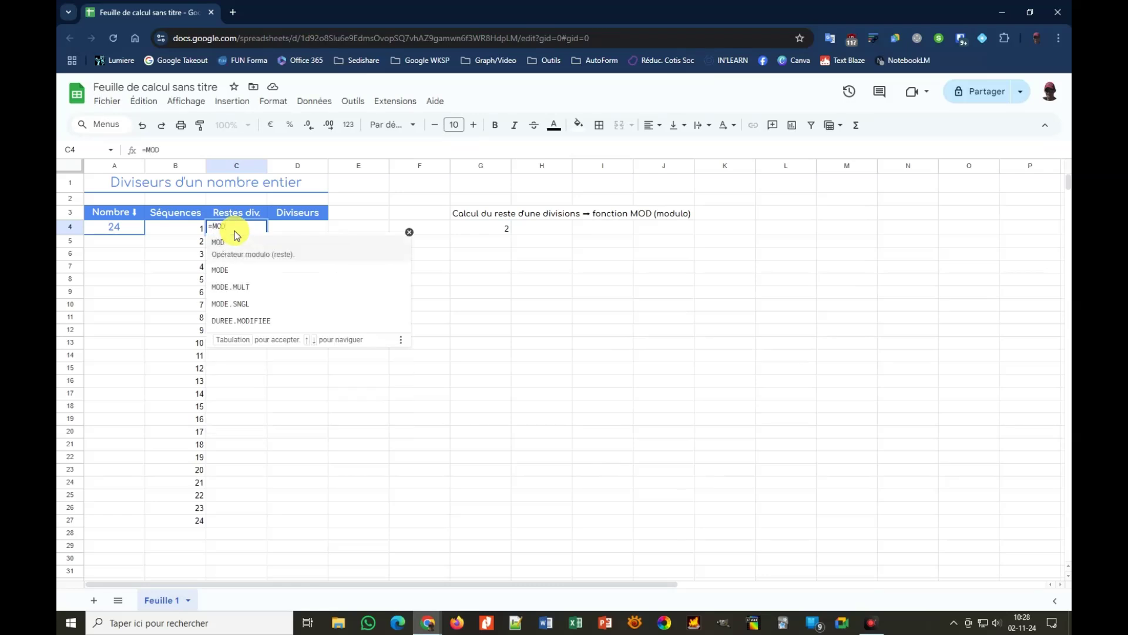
pyautogui.write('(')
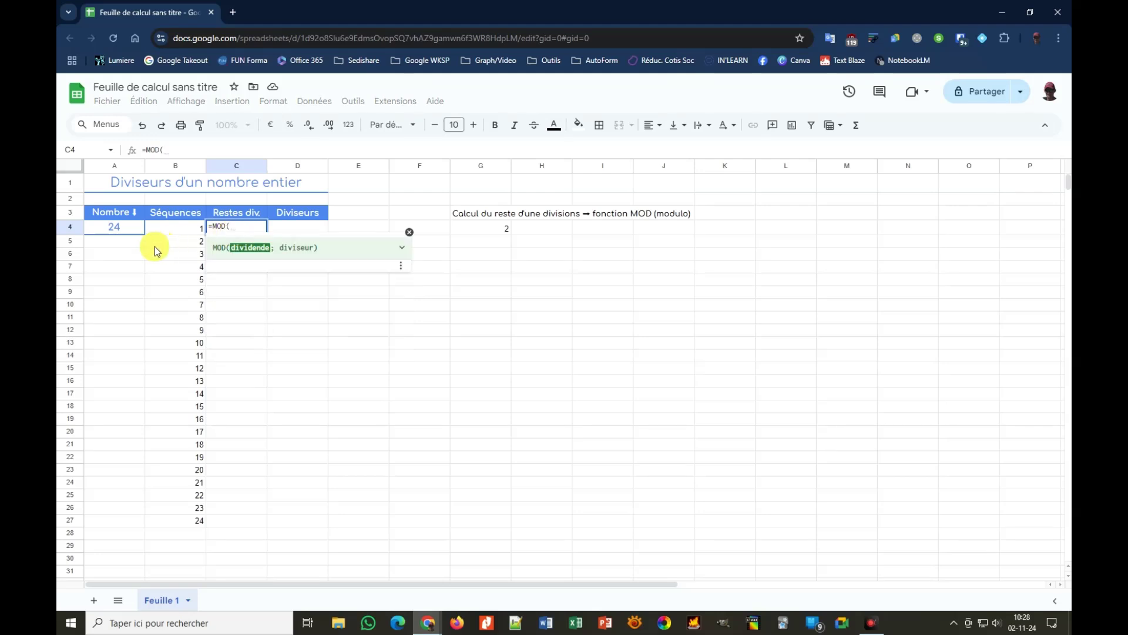
pyautogui.click(130, 230)
pyautogui.click(131, 230)
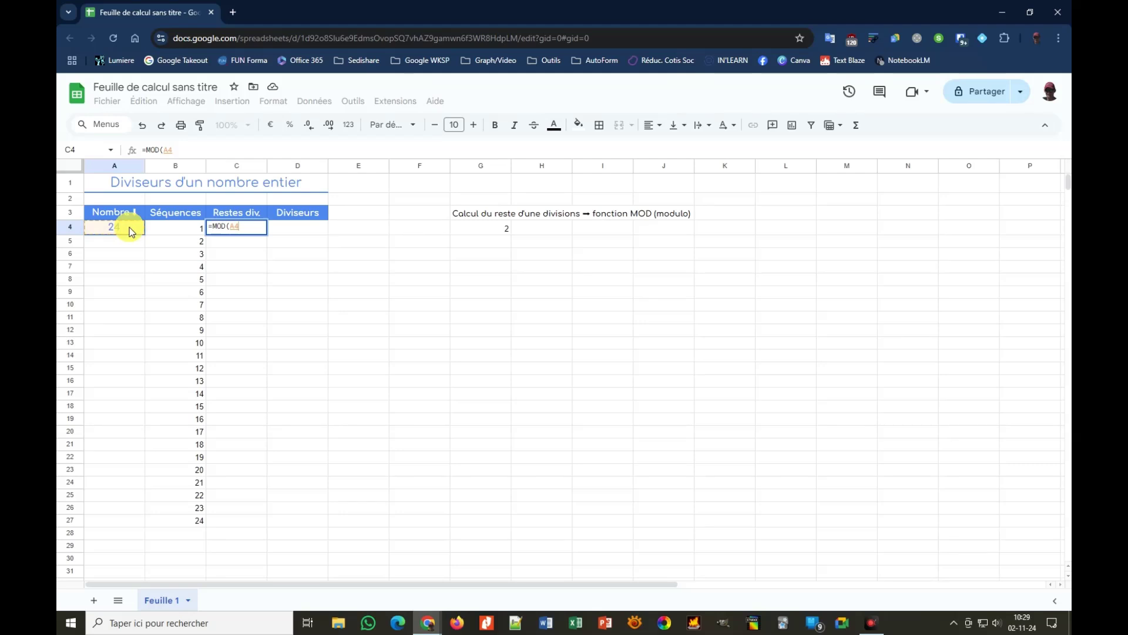
pyautogui.press('BackSpace')
pyautogui.press('BackSpace')
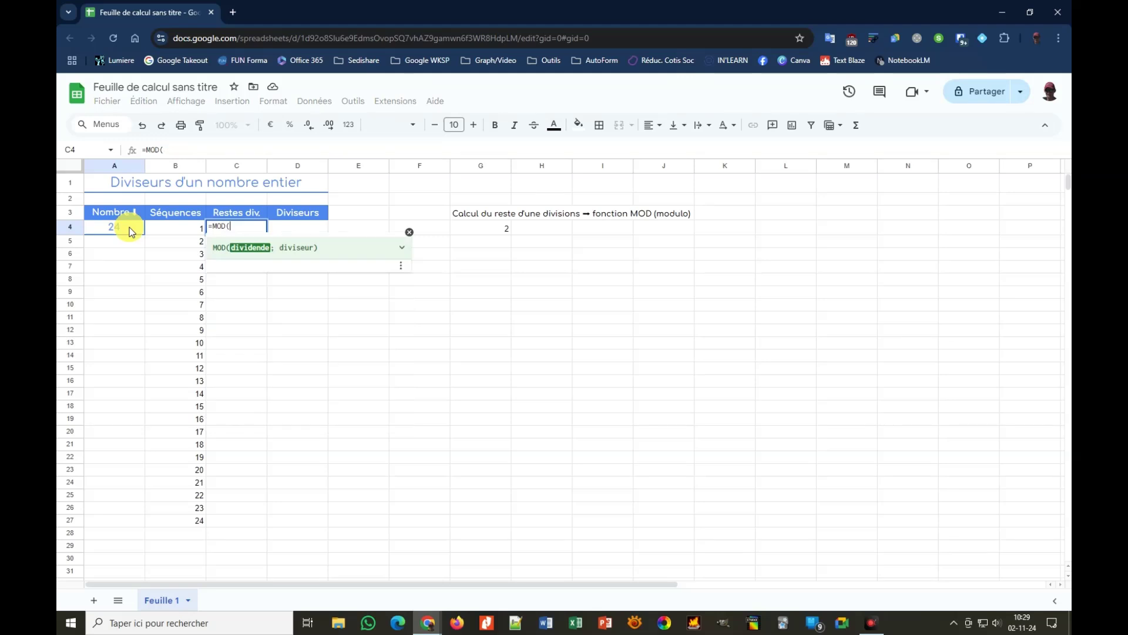
pyautogui.click(130, 231)
pyautogui.press('F4')
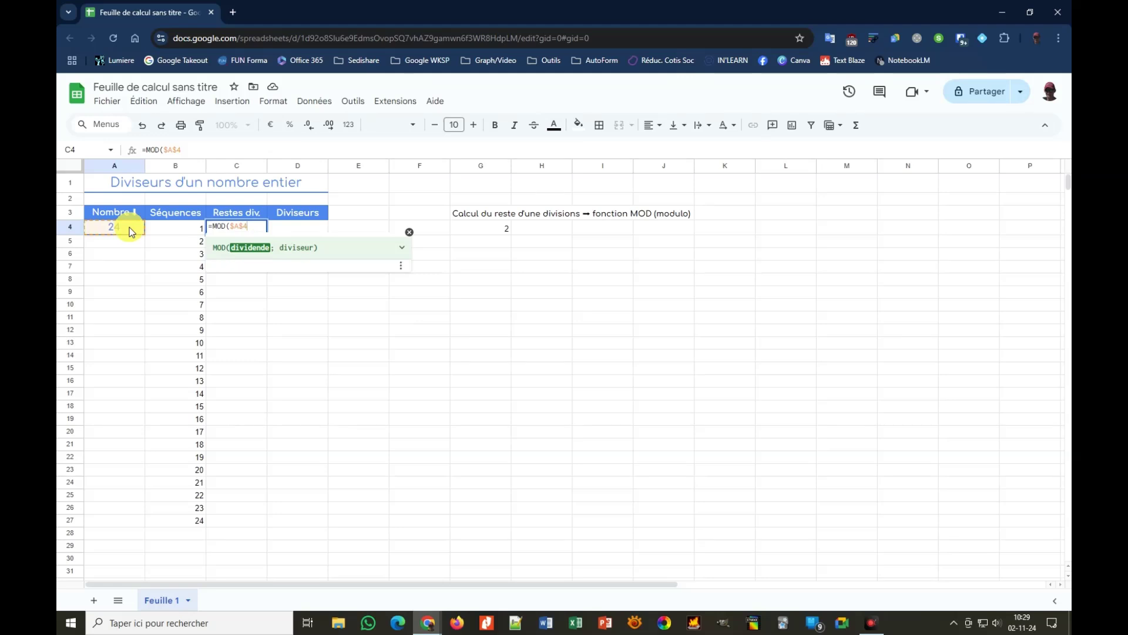
pyautogui.write(';')
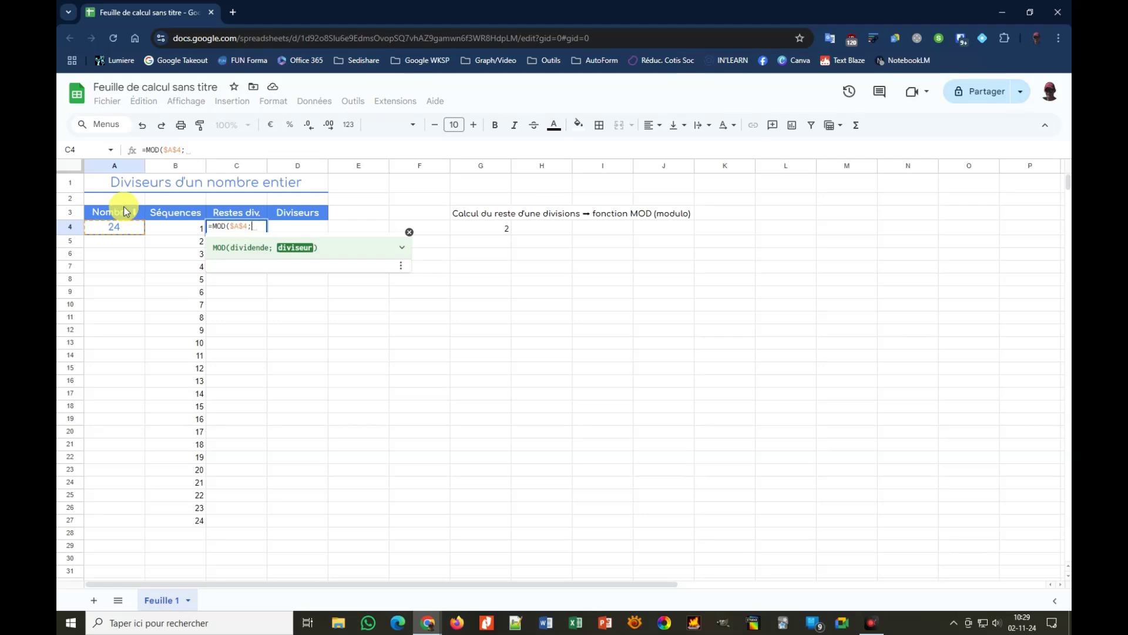
pyautogui.click(185, 234)
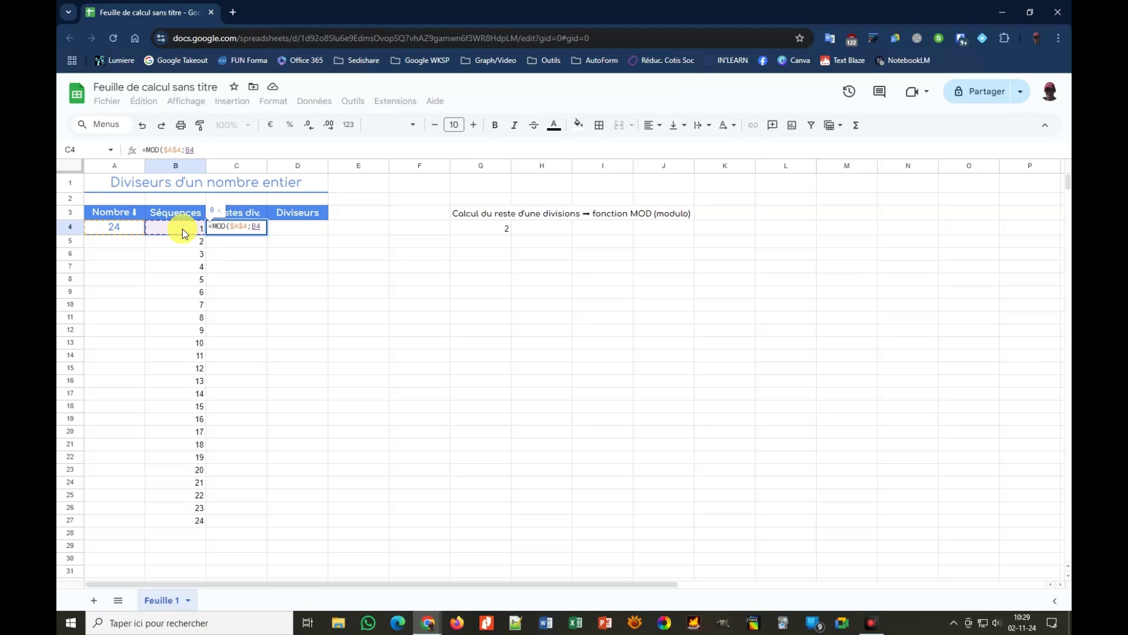
pyautogui.write(')')
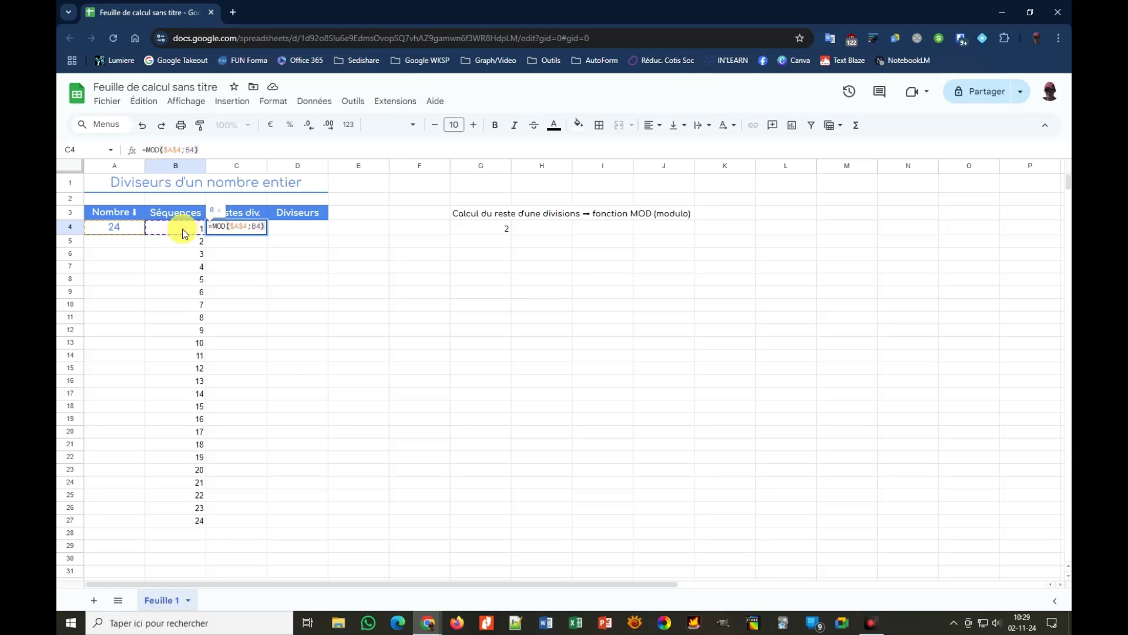
pyautogui.press('Return')
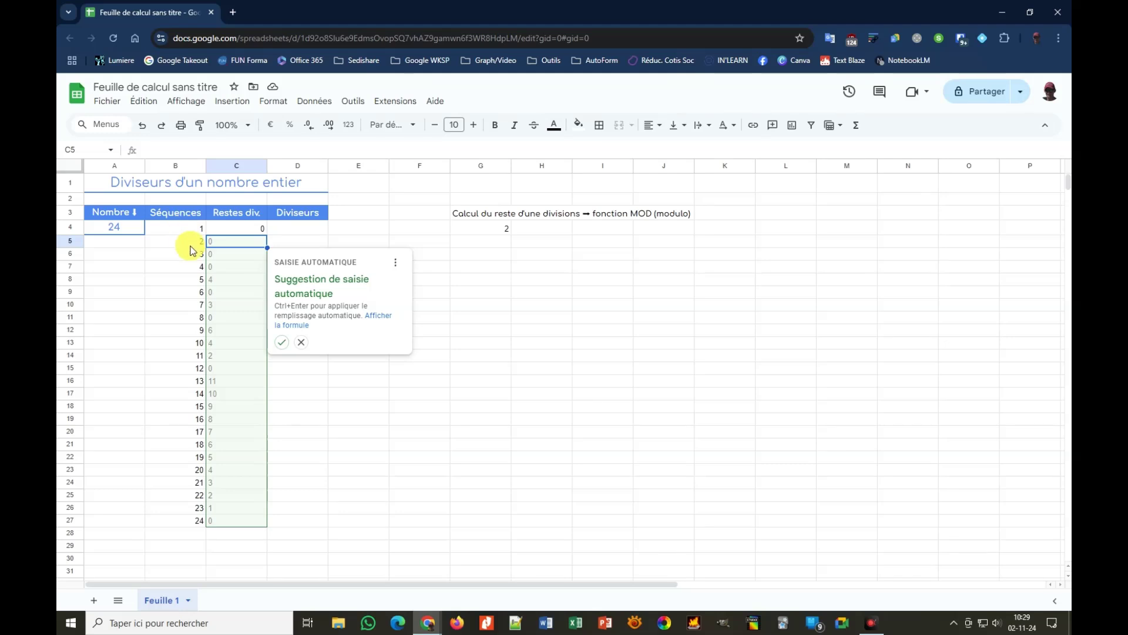
# Fill the remainder formula down column C and change A4 to 28
pyautogui.click(284, 344)
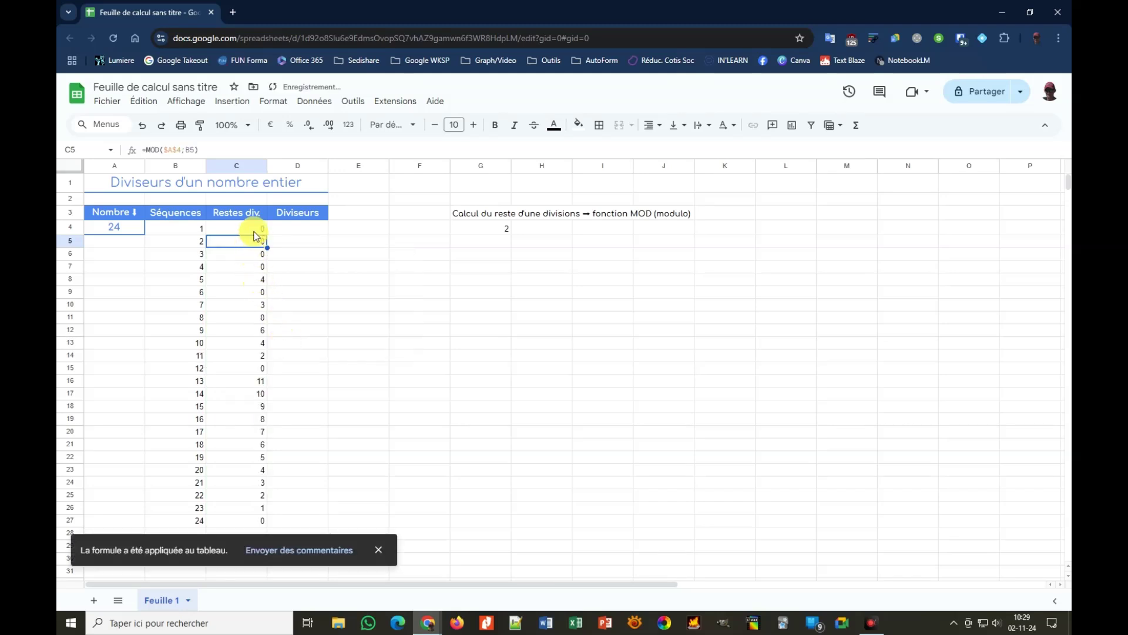
pyautogui.click(135, 229)
pyautogui.write('28')
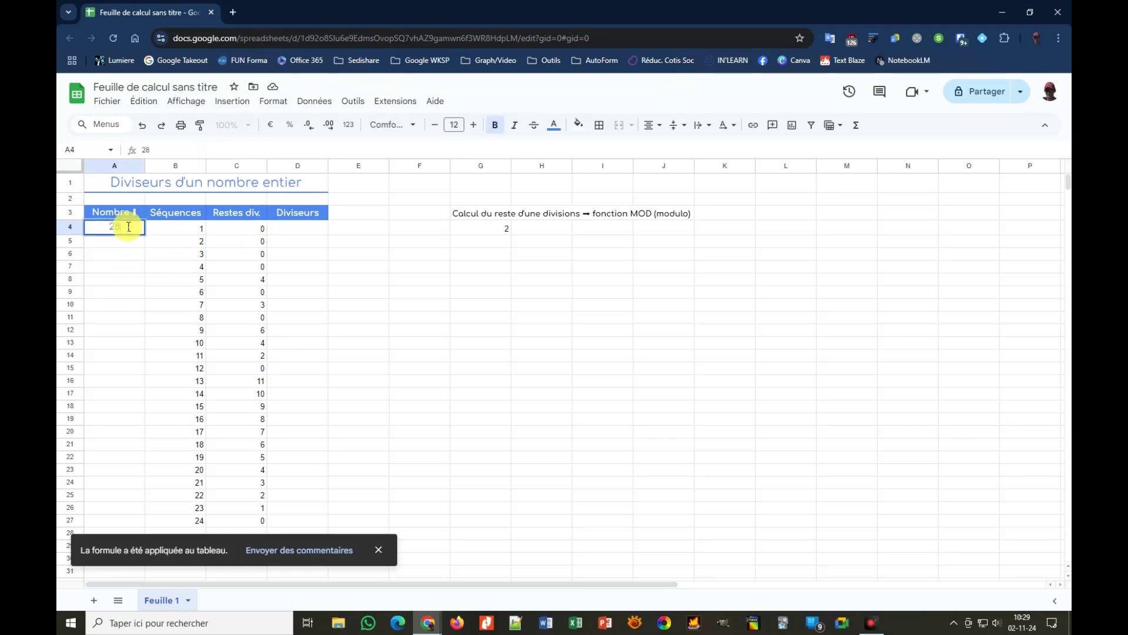
pyautogui.press('Return')
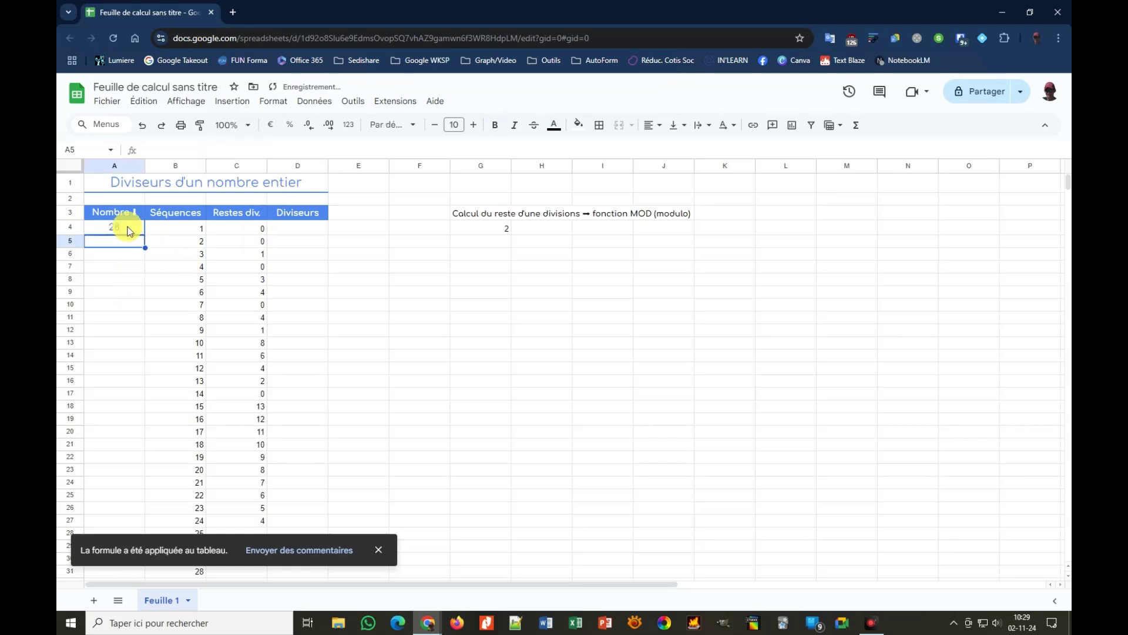
pyautogui.click(376, 548)
# Extend the MOD formula from C27 down to row 35, revealing #DIV/0! errors in rows 32–35
pyautogui.scroll(-3, 287, 411)
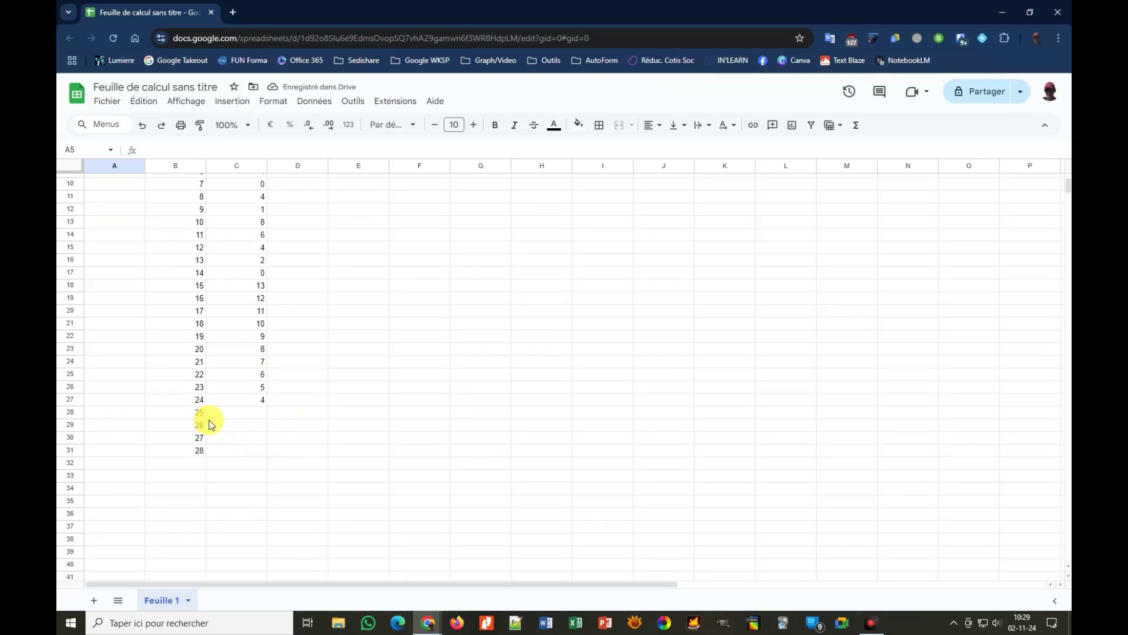
pyautogui.scroll(3, 353, 303)
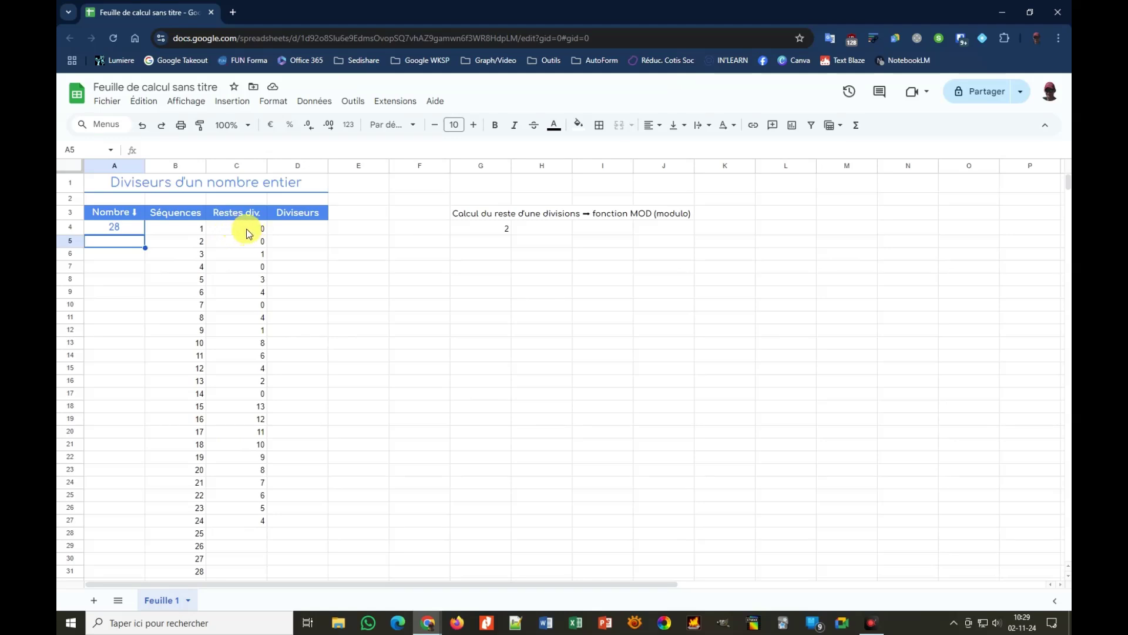
pyautogui.scroll(-3, 240, 447)
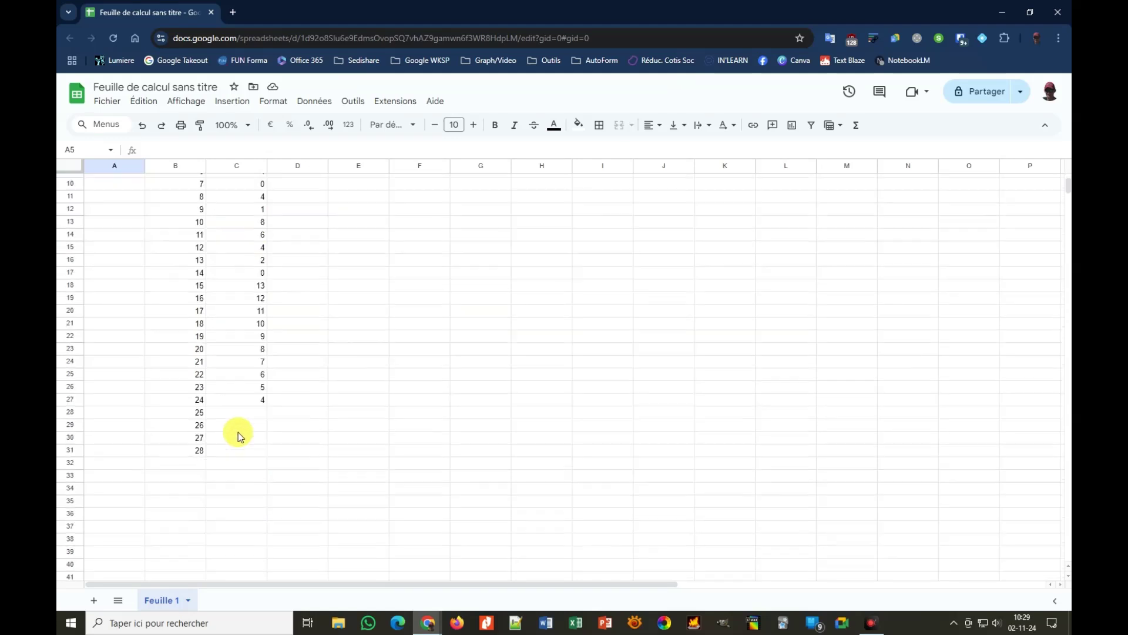
pyautogui.click(247, 398)
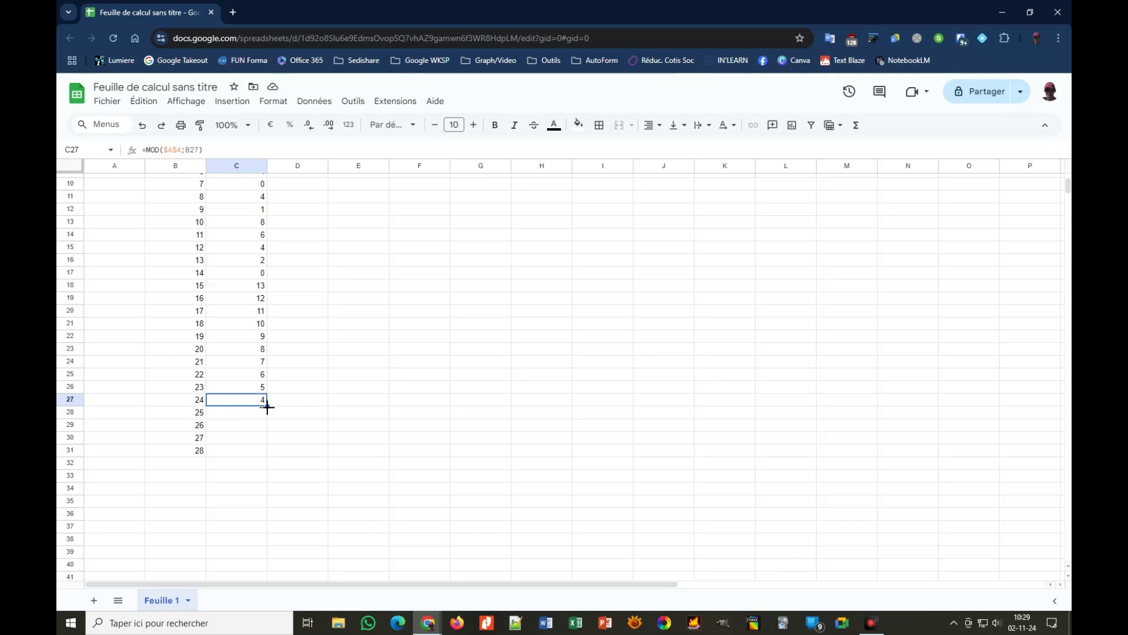
pyautogui.moveTo(266, 405); pyautogui.dragTo(272, 506)
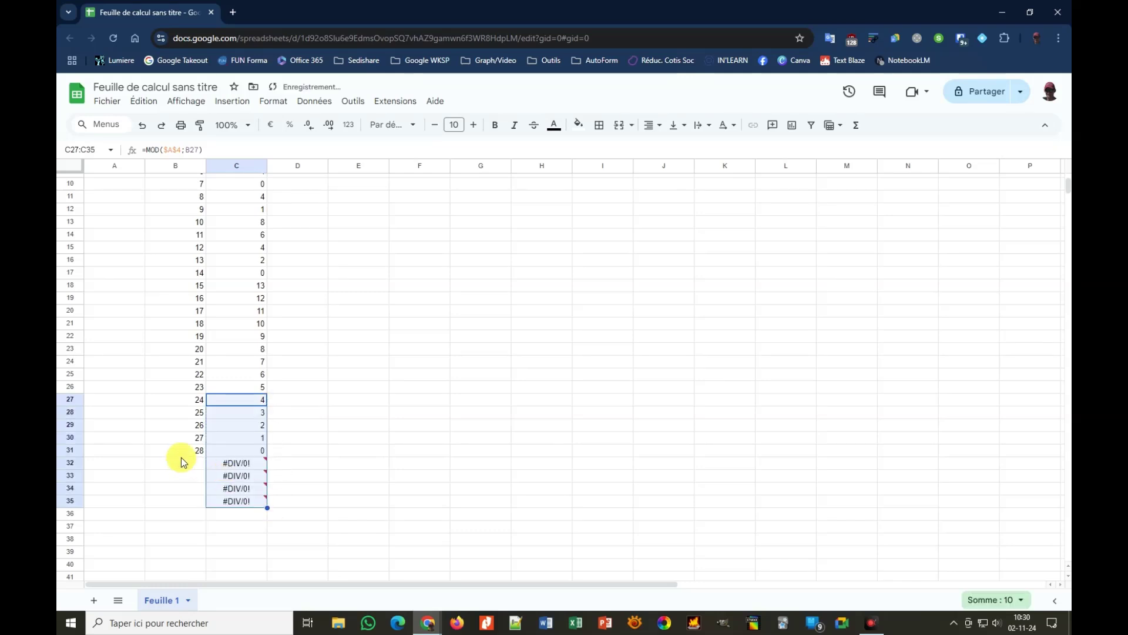
pyautogui.moveTo(242, 473)
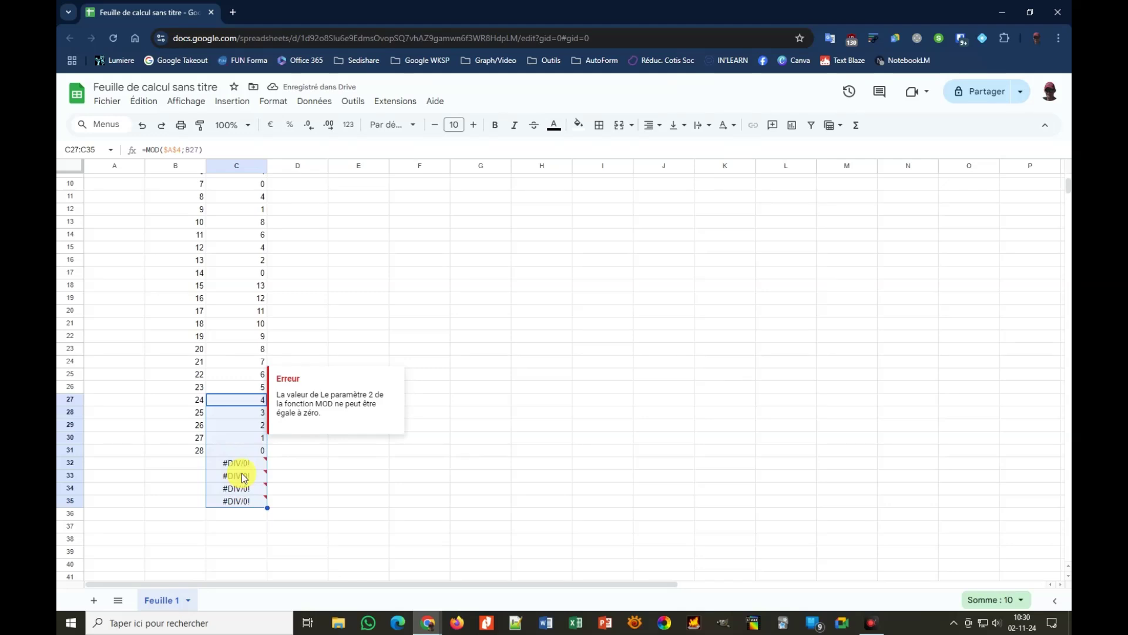
pyautogui.scroll(3, 230, 459)
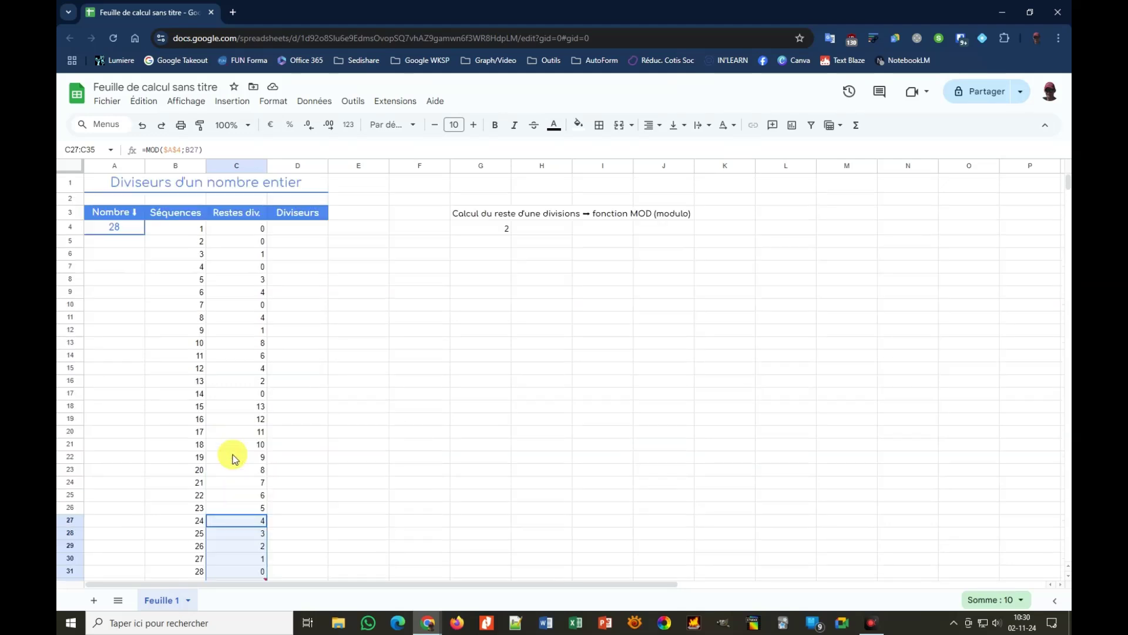
pyautogui.click(239, 228)
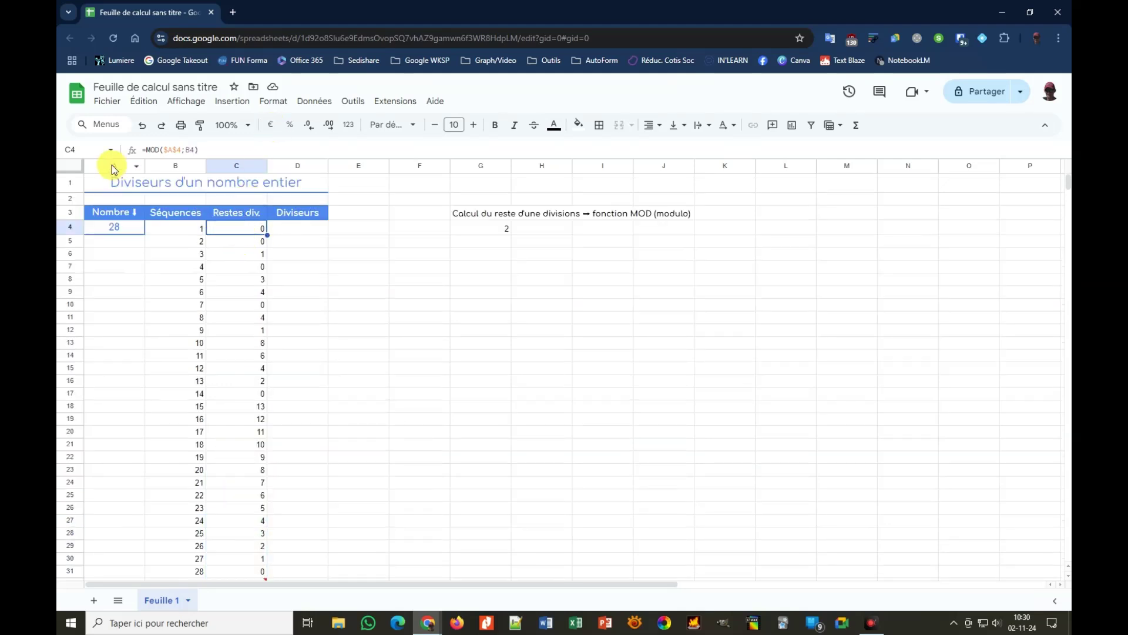
# Wrap C4 as =SIERREUR(MOD($A$4;B4);"") so errors return an empty string
pyautogui.click(147, 149)
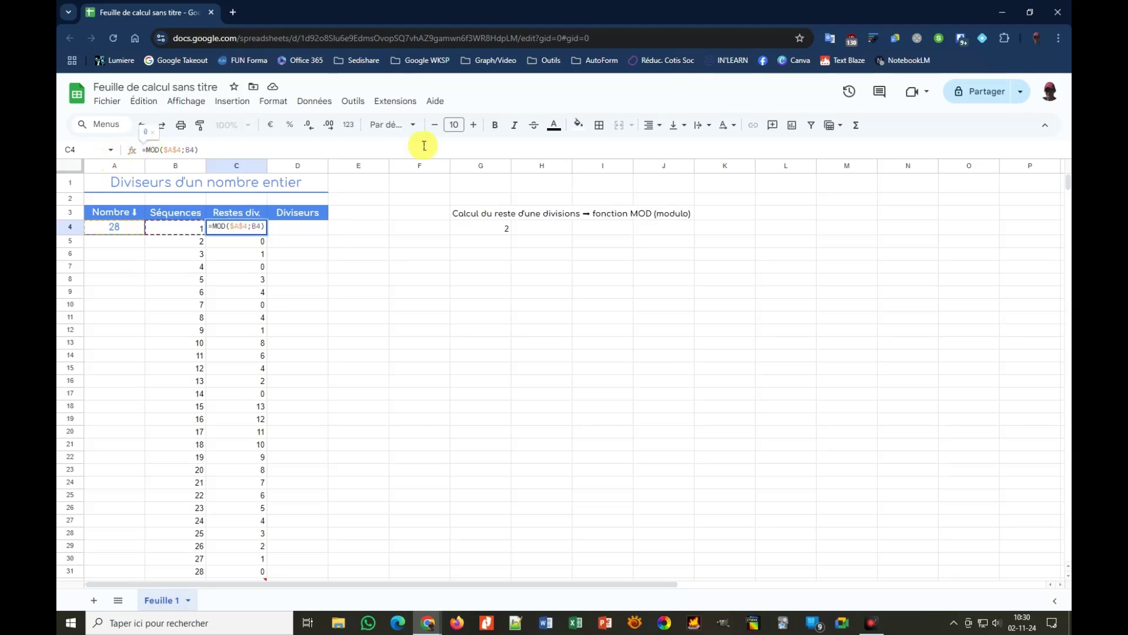
pyautogui.write('SIERREUR')
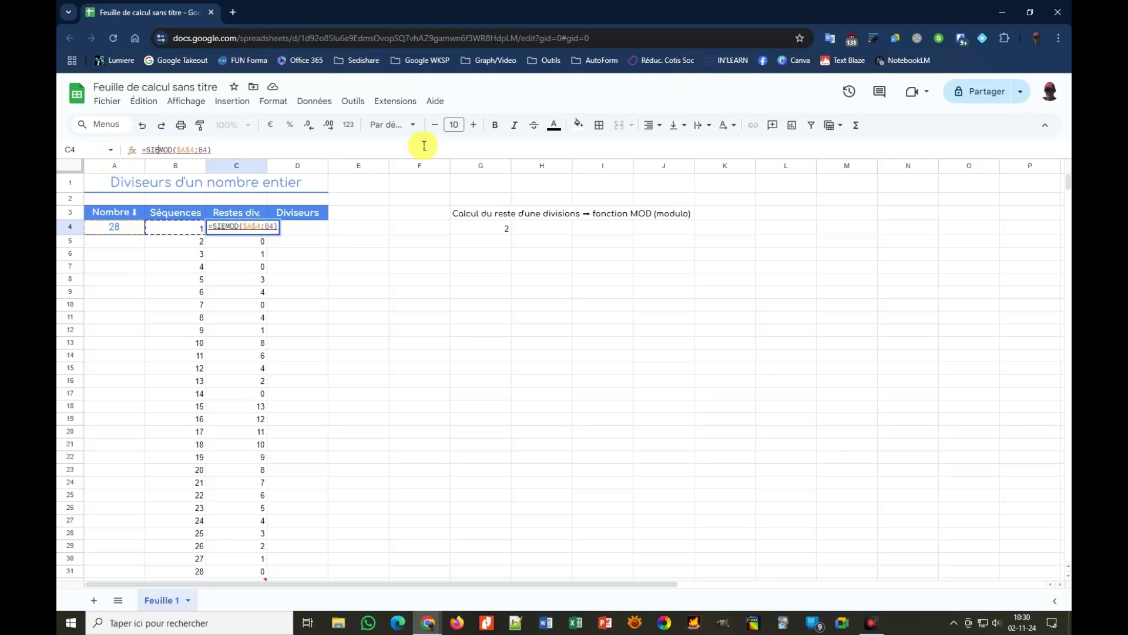
pyautogui.write('(')
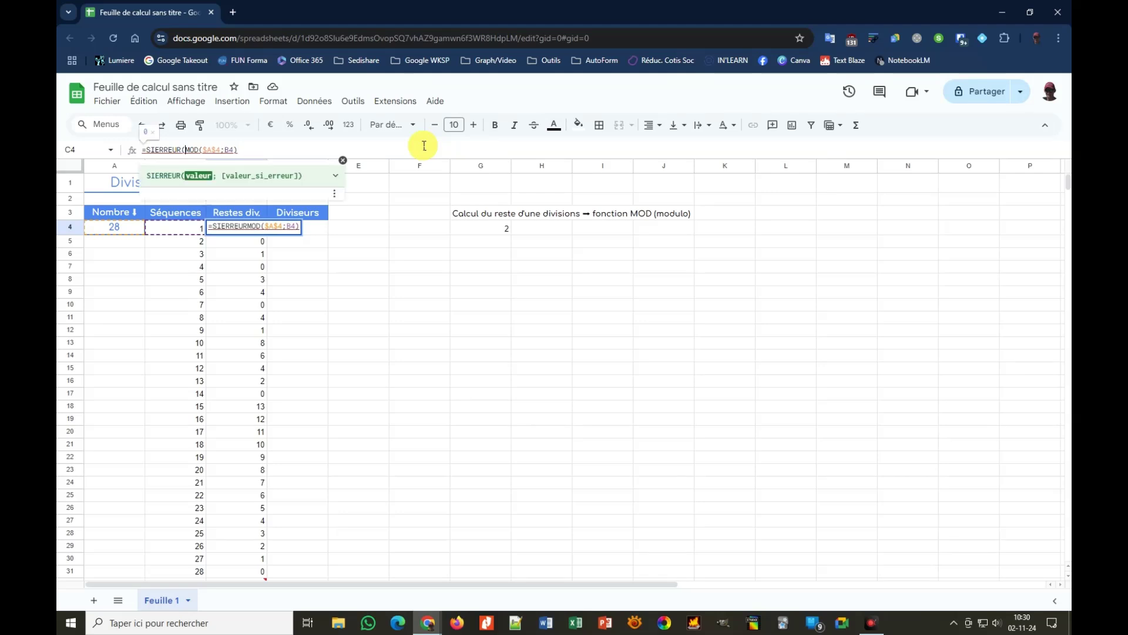
pyautogui.click(253, 147)
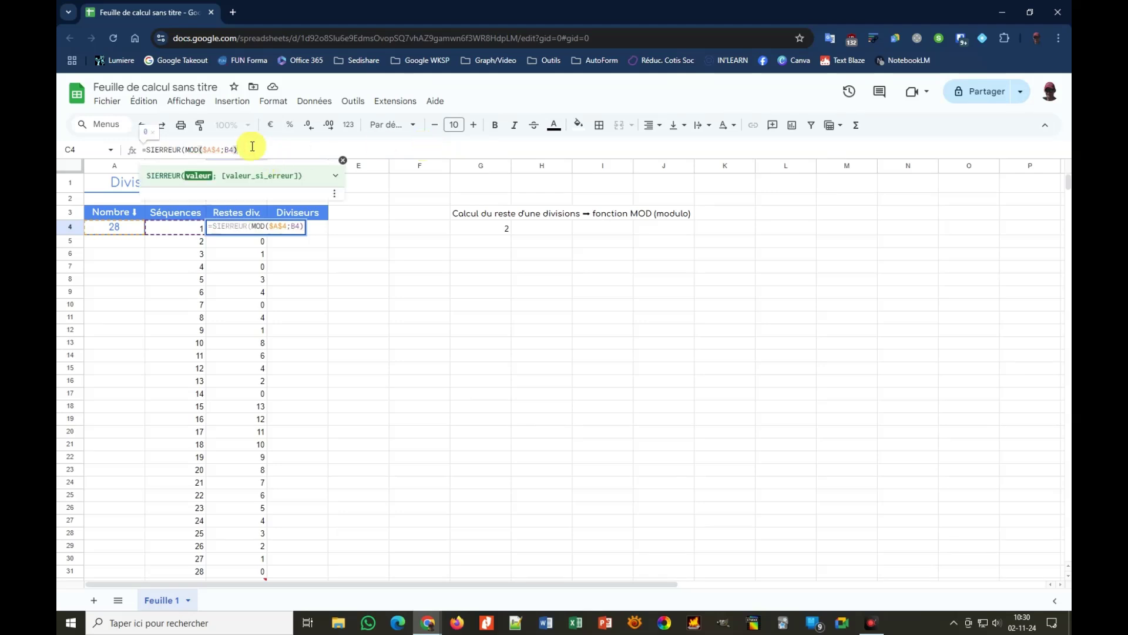
pyautogui.write(';"")')
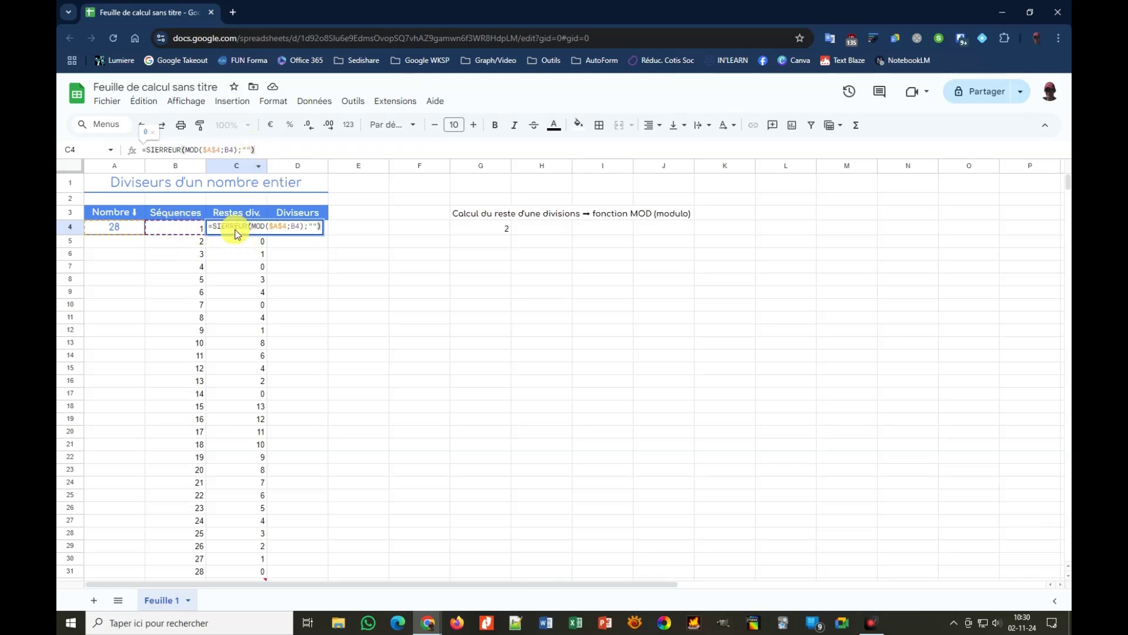
pyautogui.press('Return')
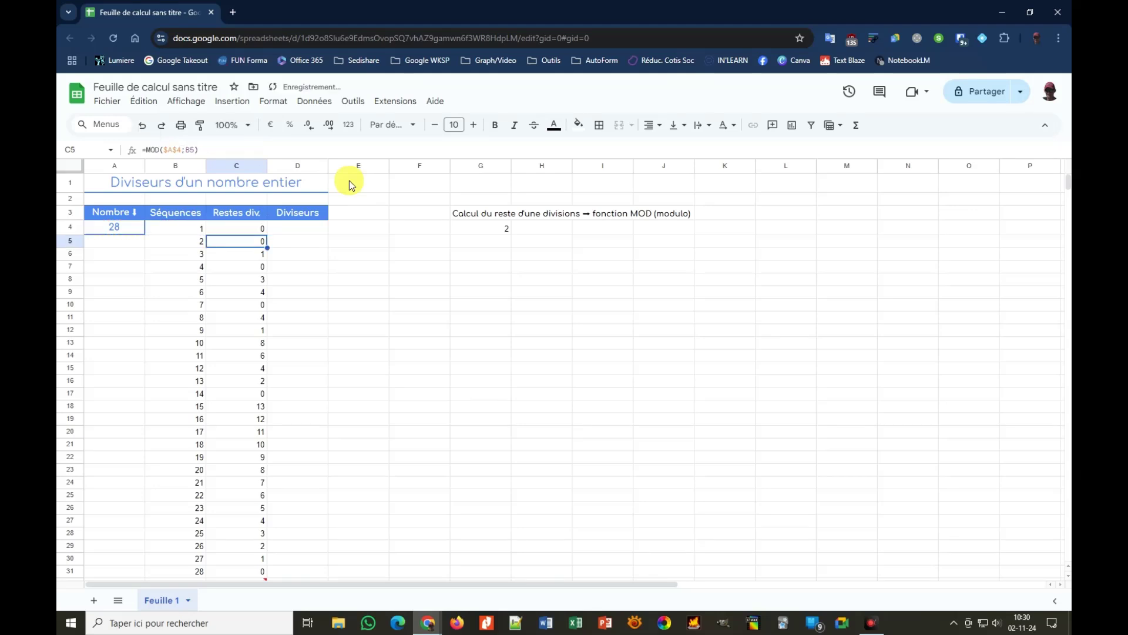
# Copy C4's SIERREUR formula down column C to row 587, then return to the top of the sheet
pyautogui.click(234, 230)
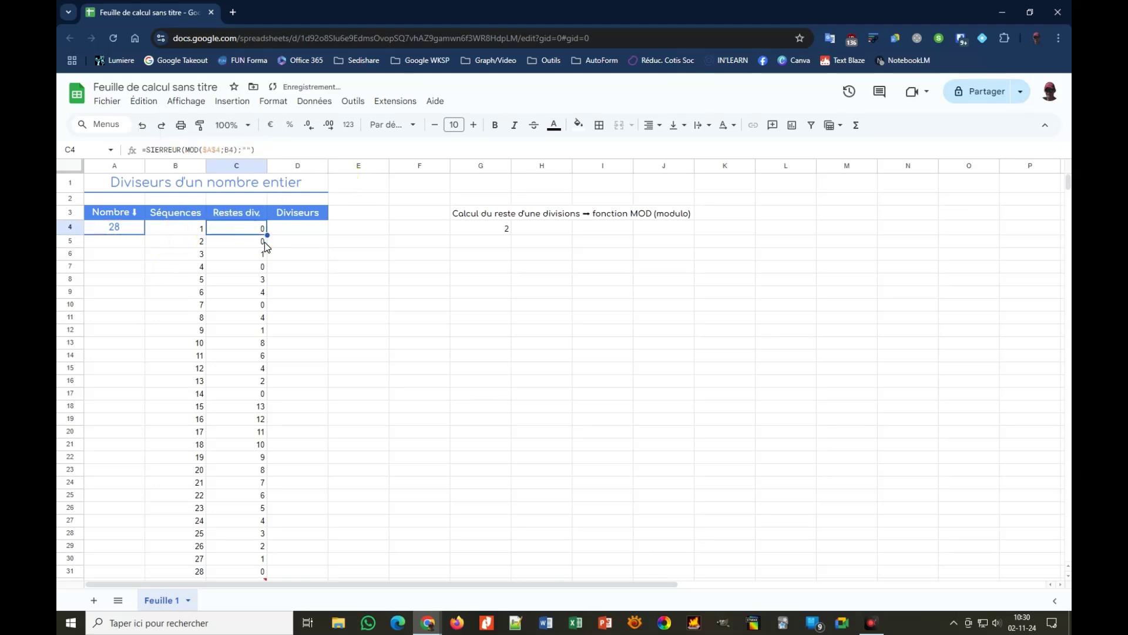
pyautogui.moveTo(267, 235); pyautogui.dragTo(245, 587)
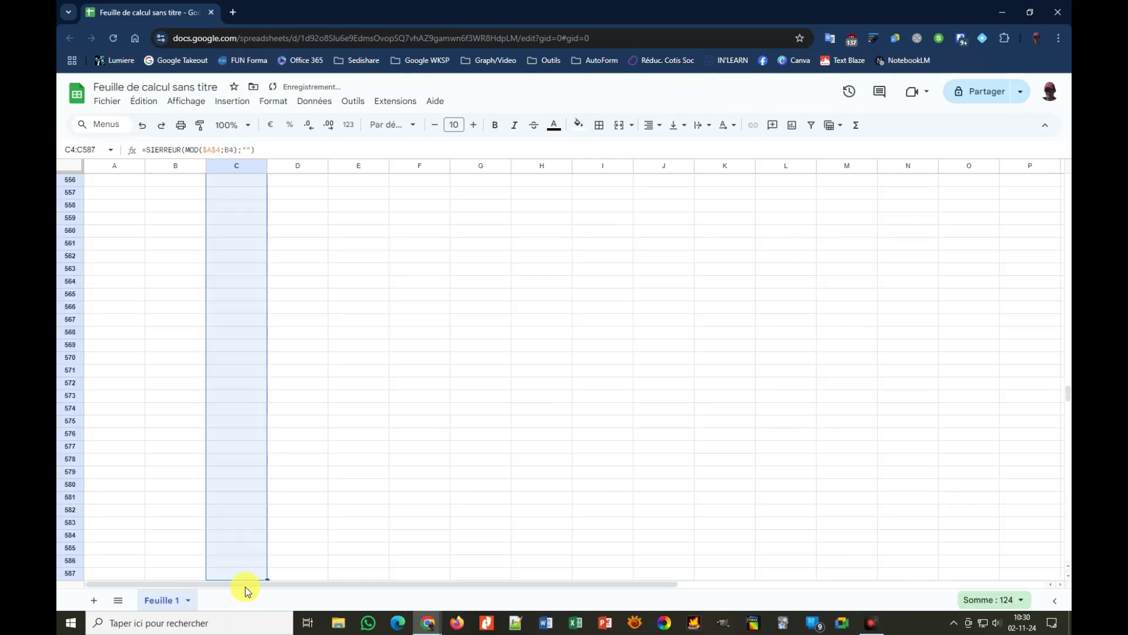
pyautogui.click(241, 498)
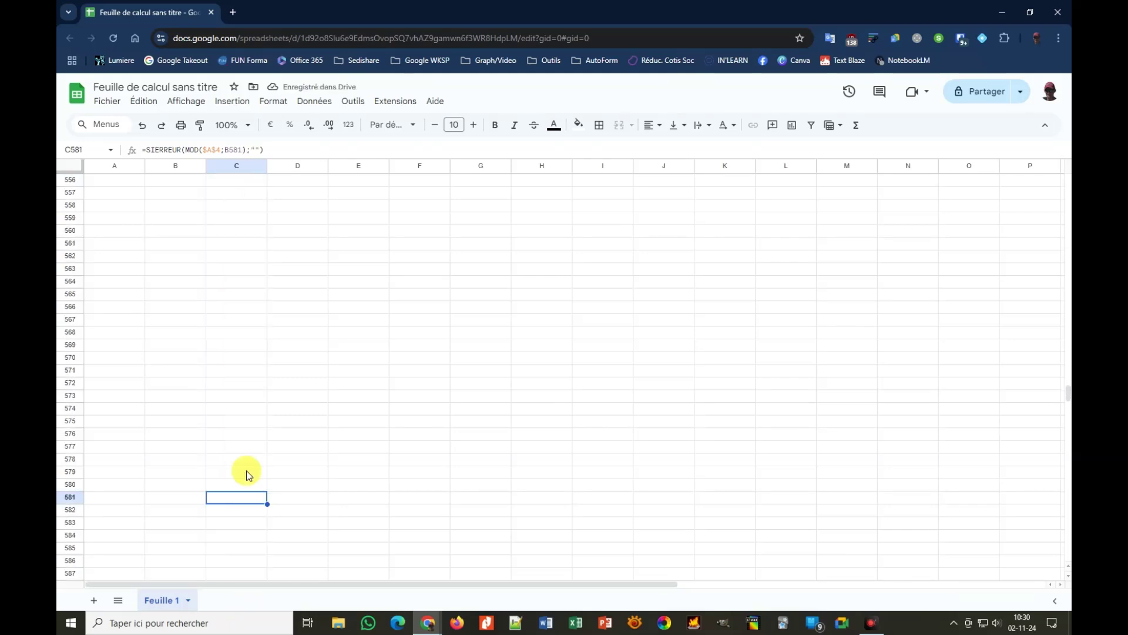
pyautogui.hotkey('ctrl', 'Home')
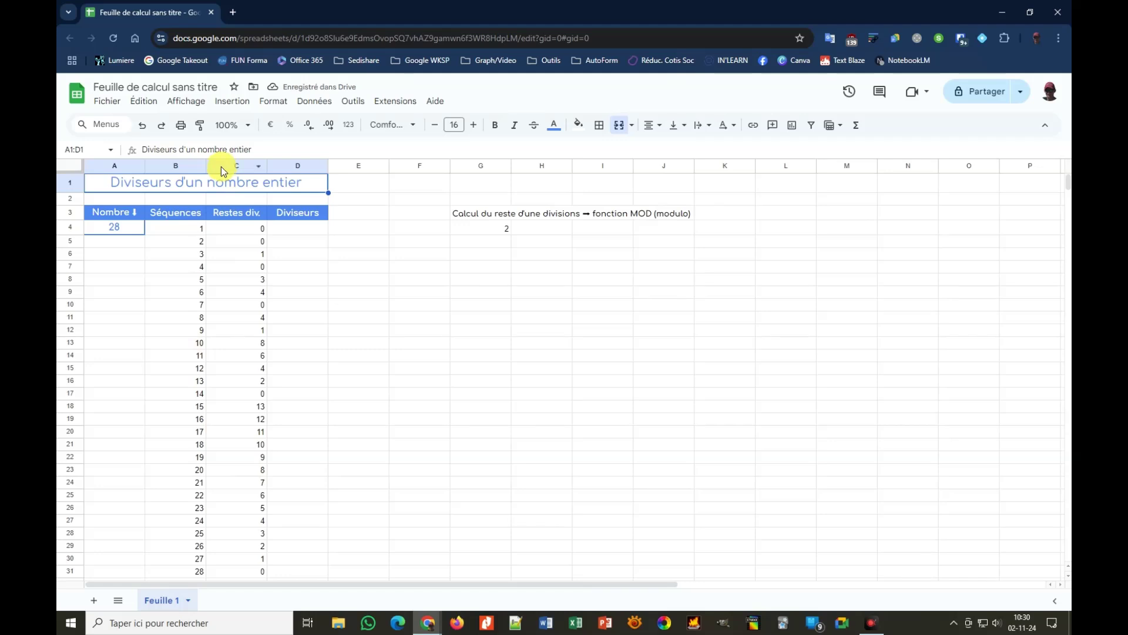
pyautogui.click(238, 229)
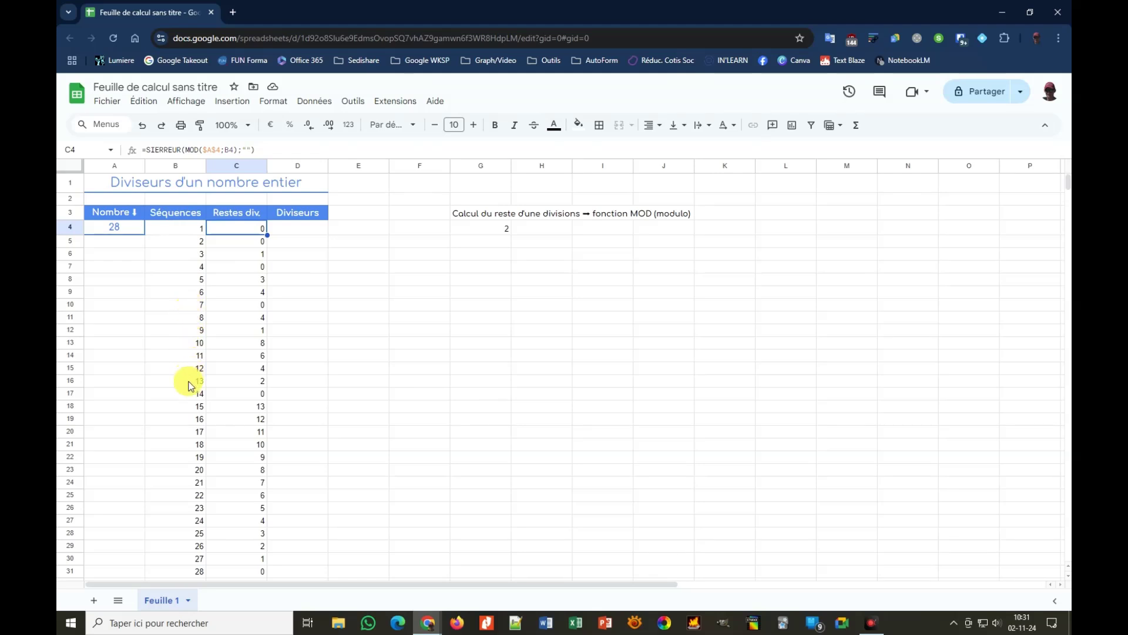
pyautogui.scroll(-2, 188, 400)
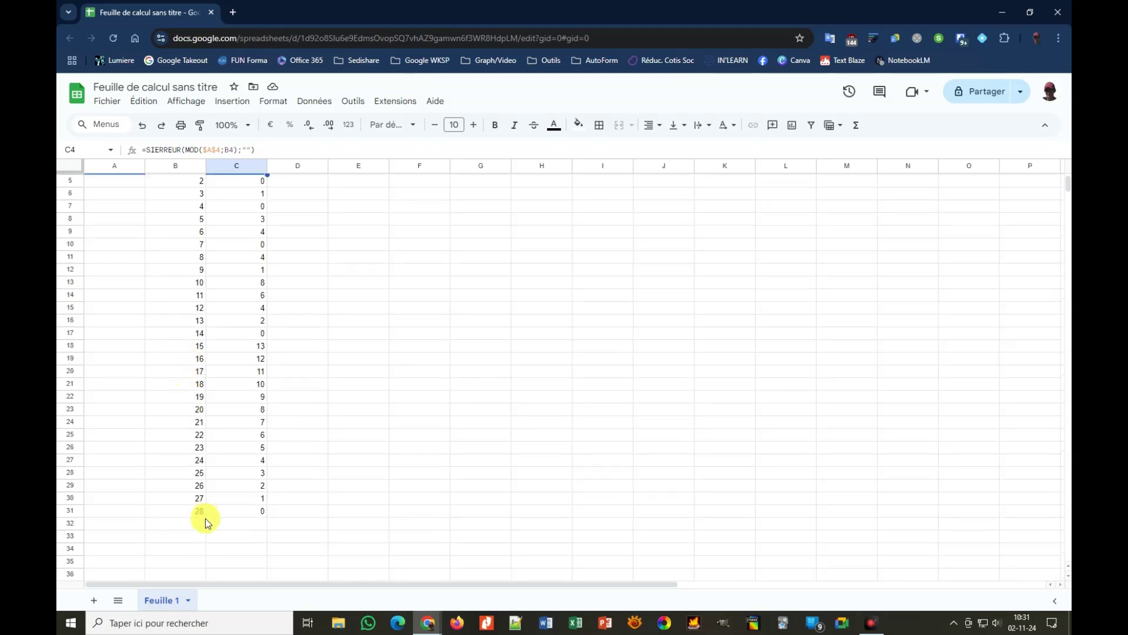
pyautogui.scroll(2, 311, 258)
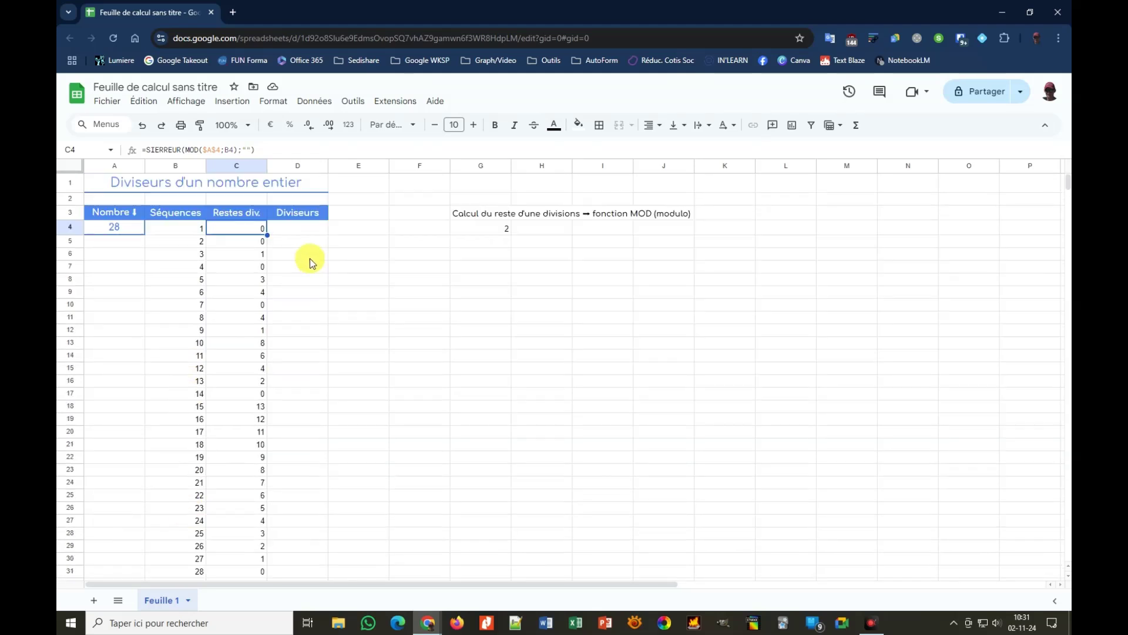
pyautogui.click(322, 230)
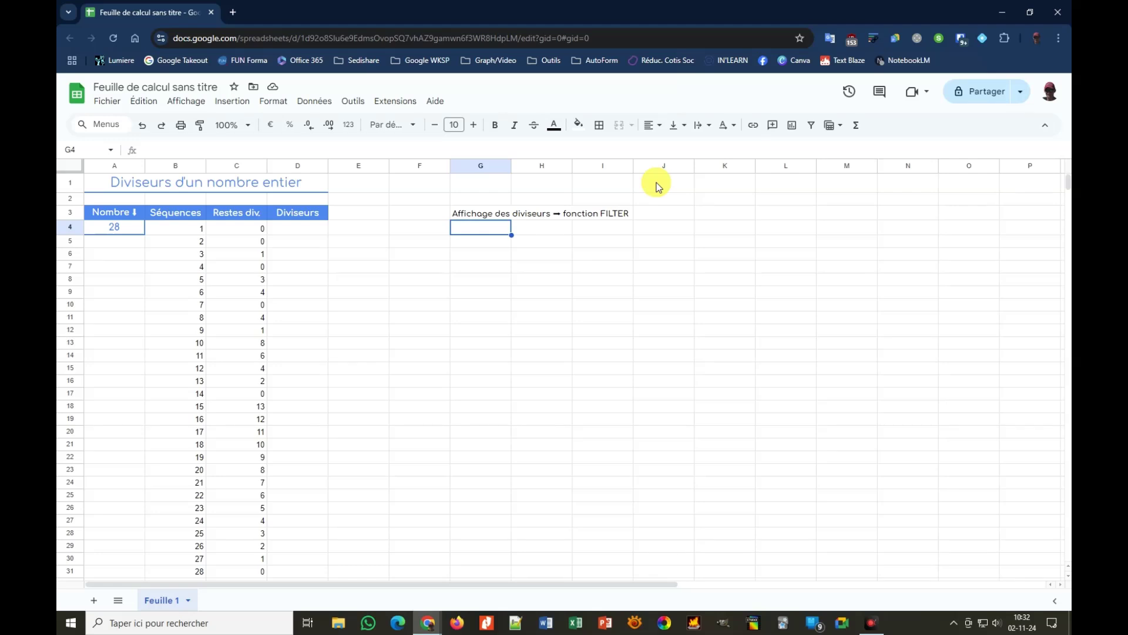
# Enter =FILTER(B4:B;C4:C = 0) in D4, listing the divisors of 28: 1, 2, 4, 7, 14, 28
pyautogui.click(602, 214)
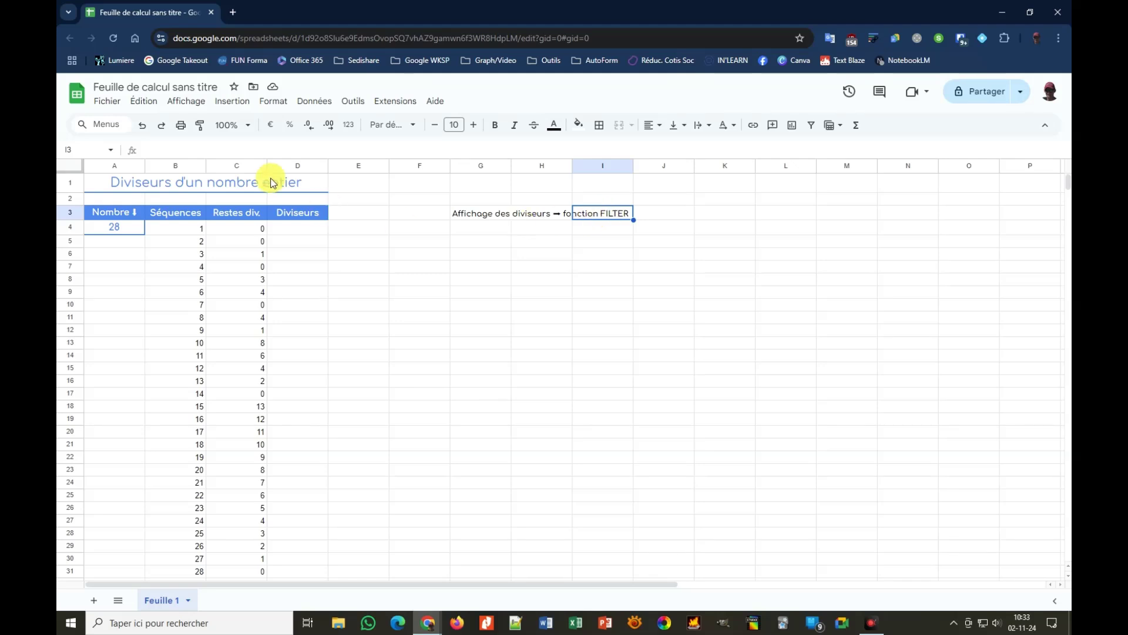
pyautogui.click(306, 231)
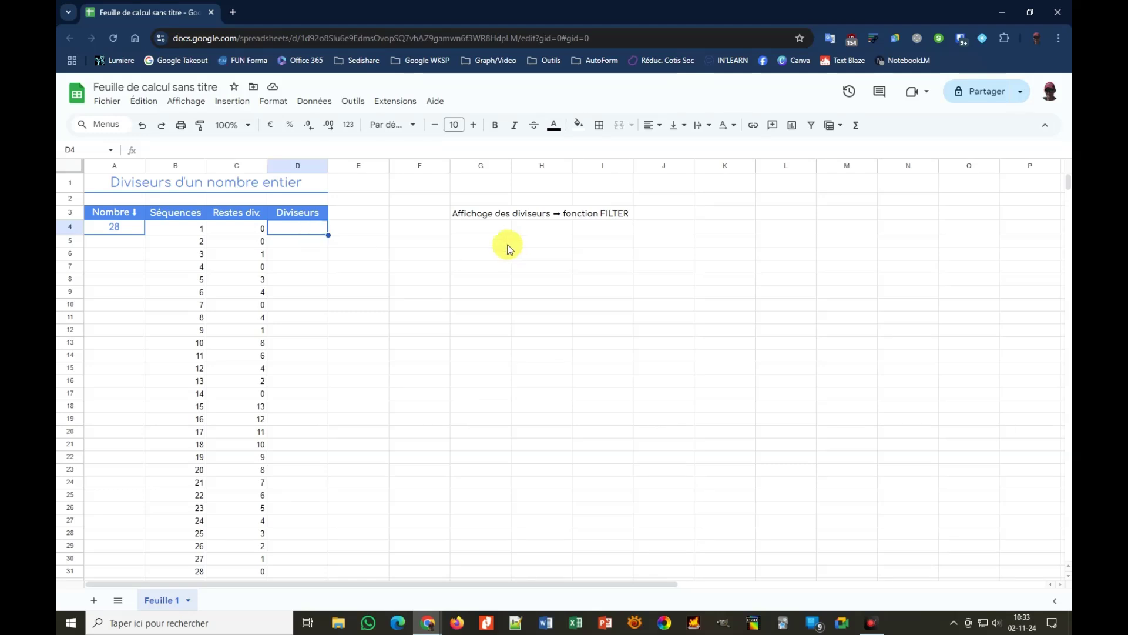
pyautogui.write('+')
pyautogui.press('BackSpace')
pyautogui.write('=')
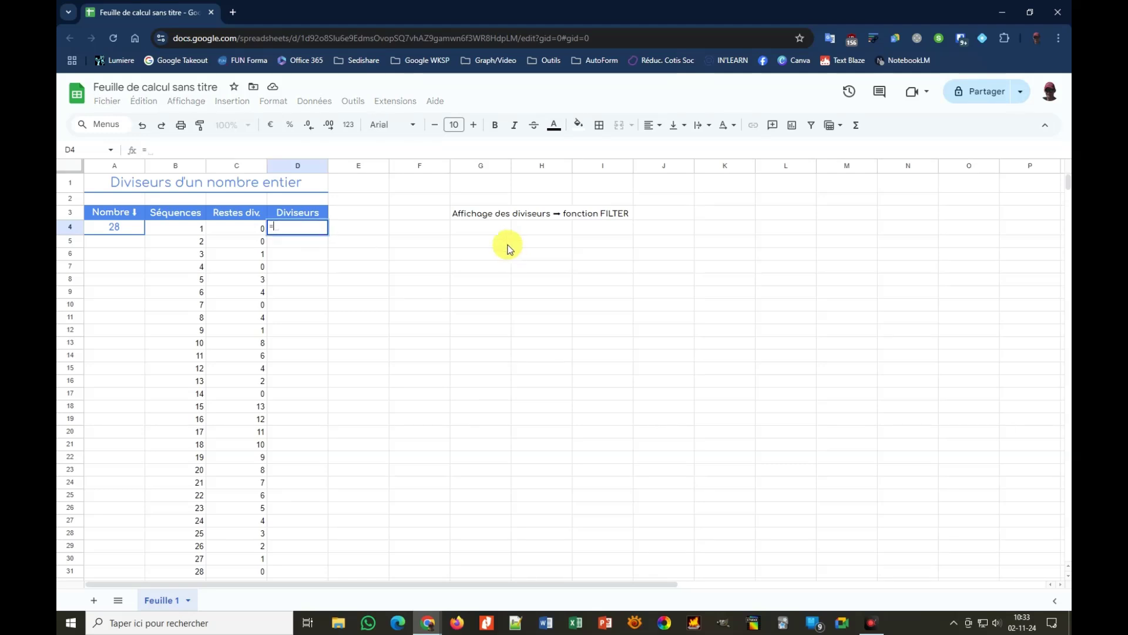
pyautogui.write('FILTER')
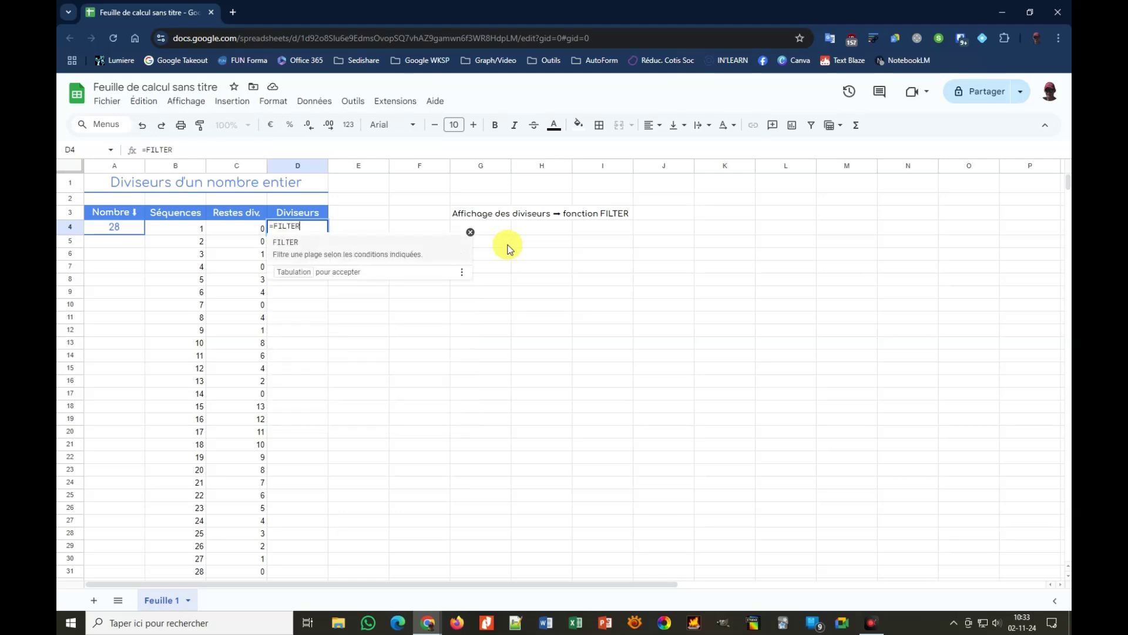
pyautogui.write('(')
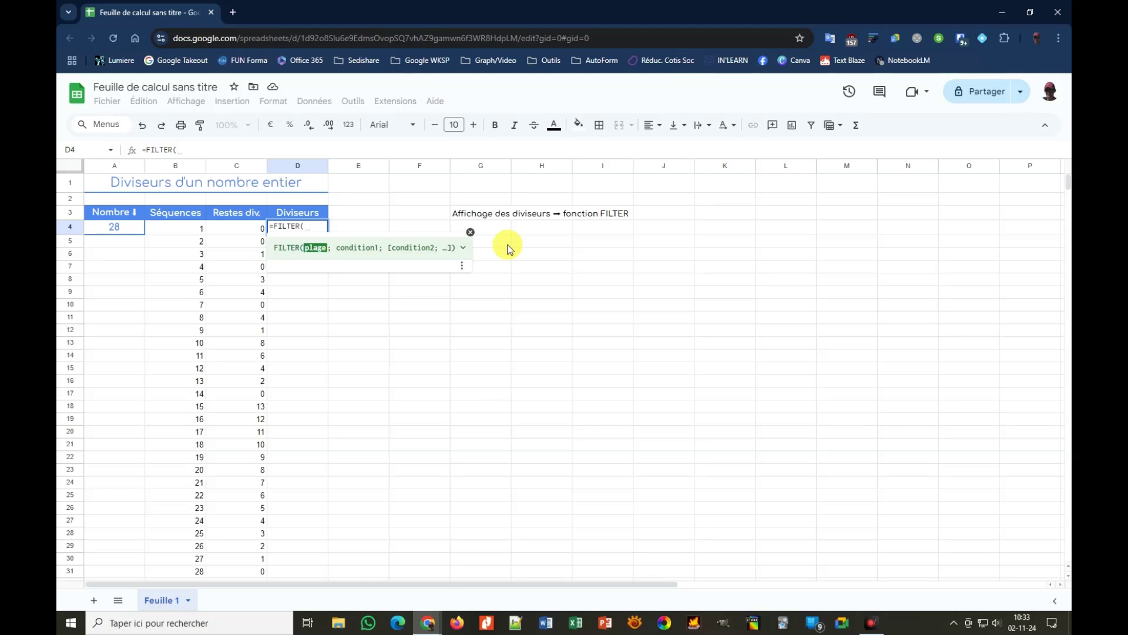
pyautogui.write('B4:B')
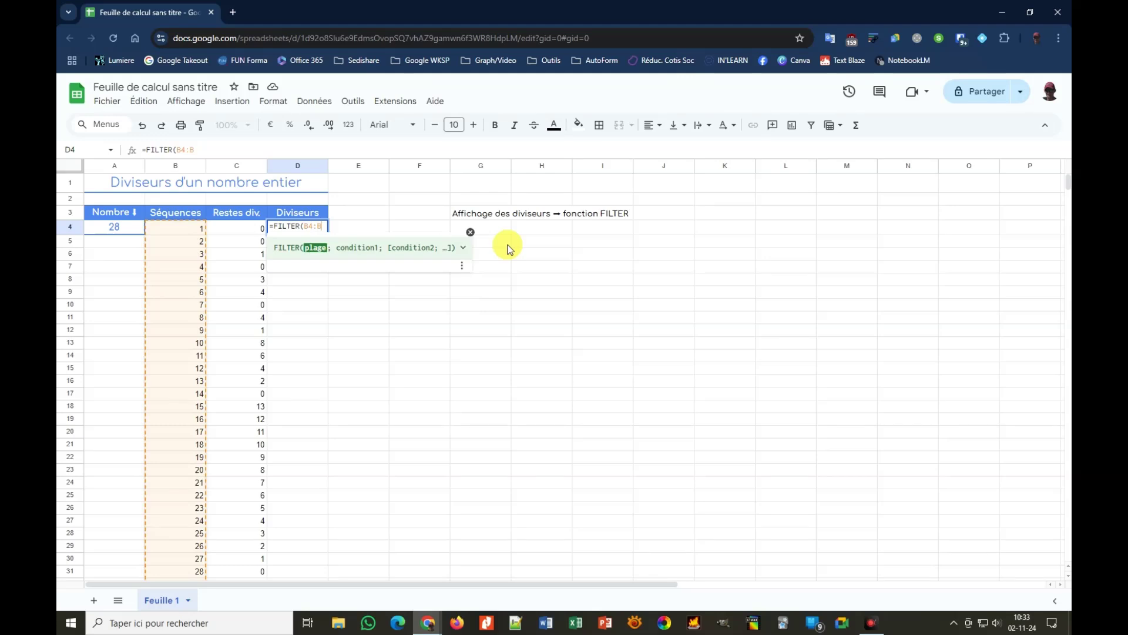
pyautogui.write(';')
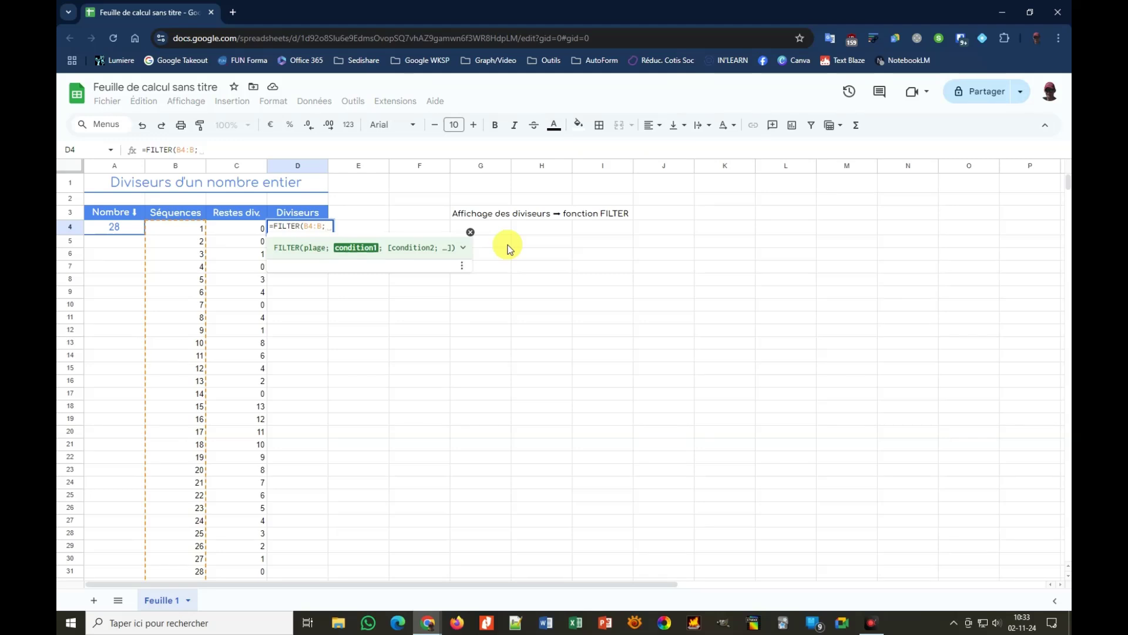
pyautogui.write('C4:C')
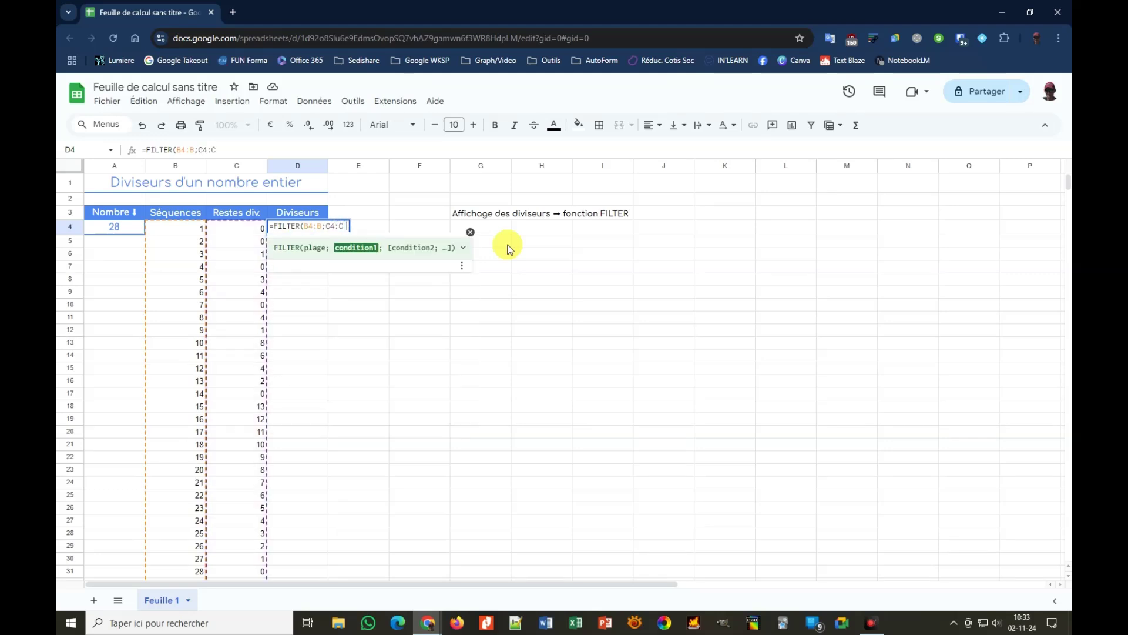
pyautogui.write('= 0)')
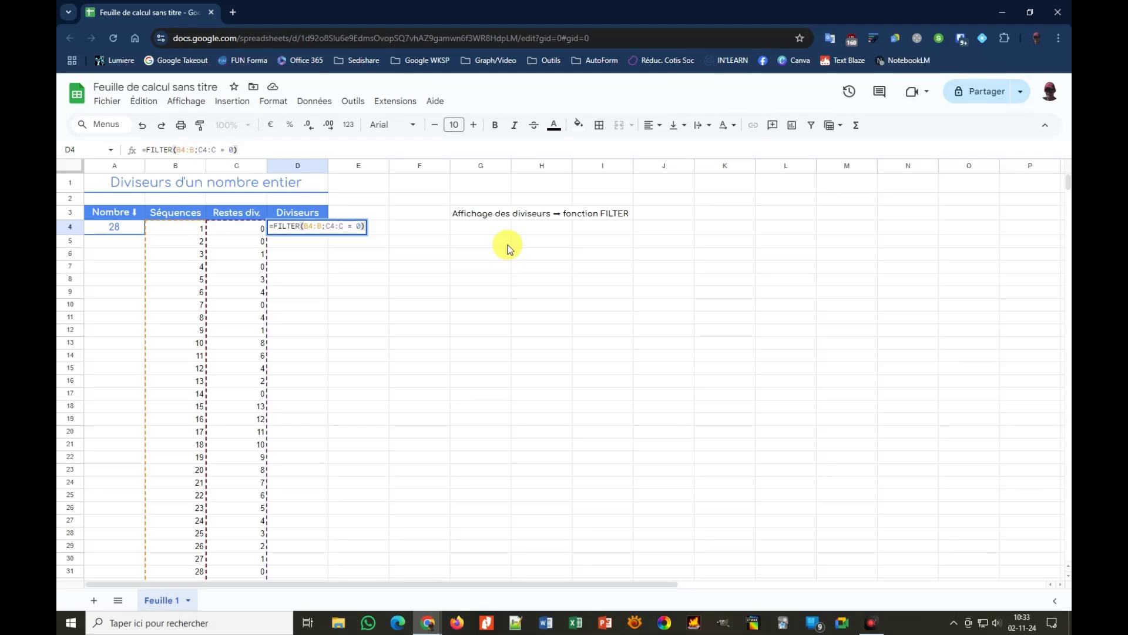
pyautogui.press('Return')
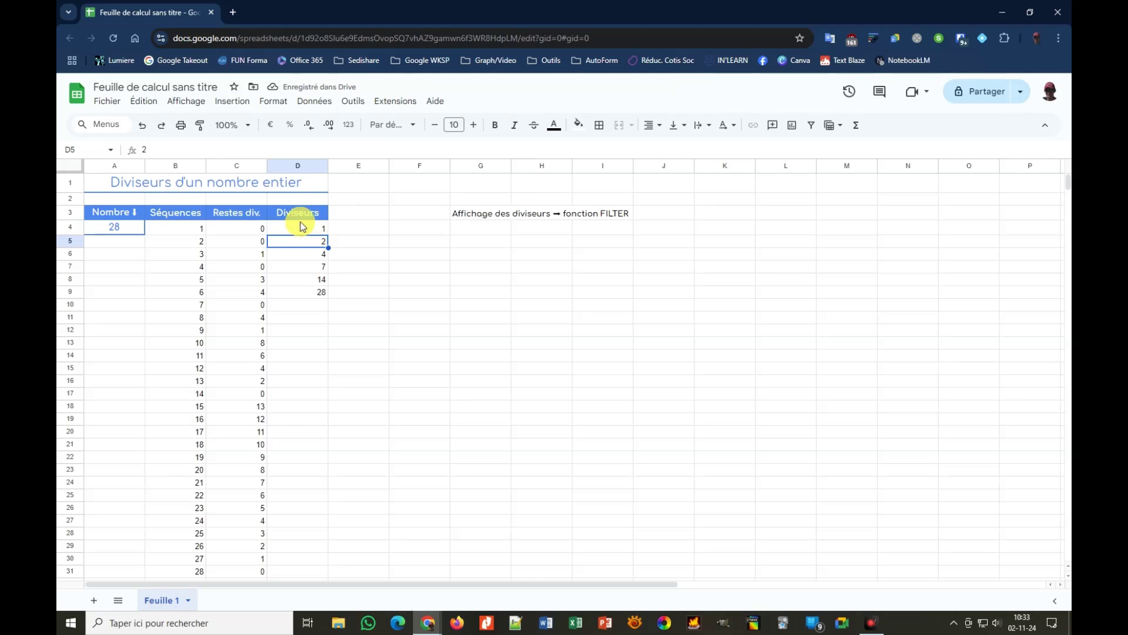
# Test the divisor formulas by entering 36, then 72, then 96 in A4
pyautogui.click(122, 230)
pyautogui.write('36')
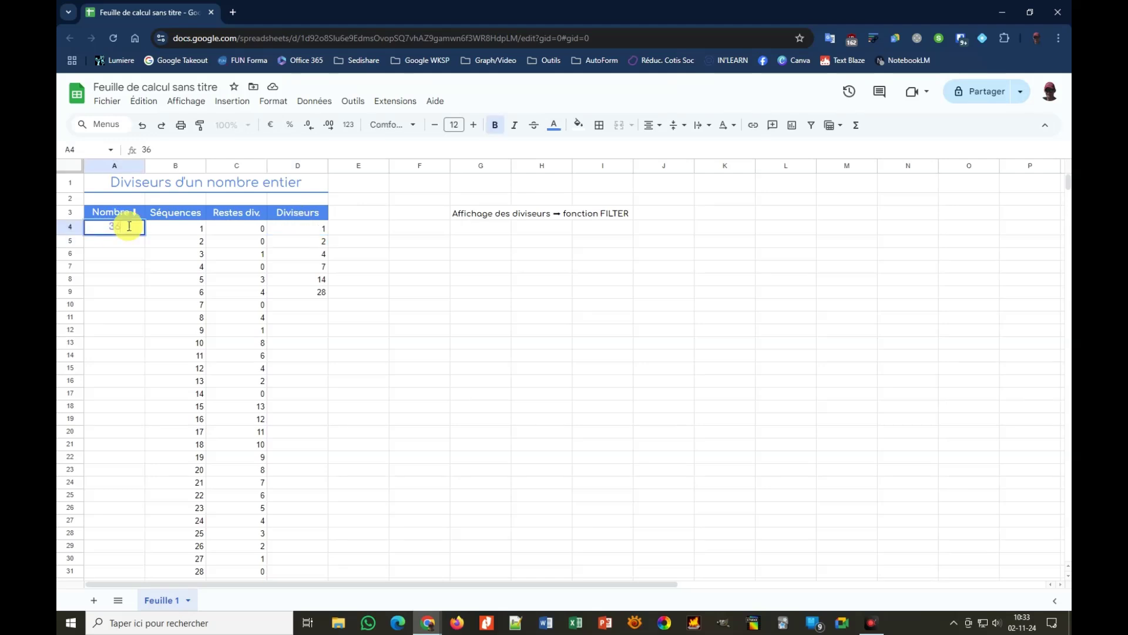
pyautogui.press('Return')
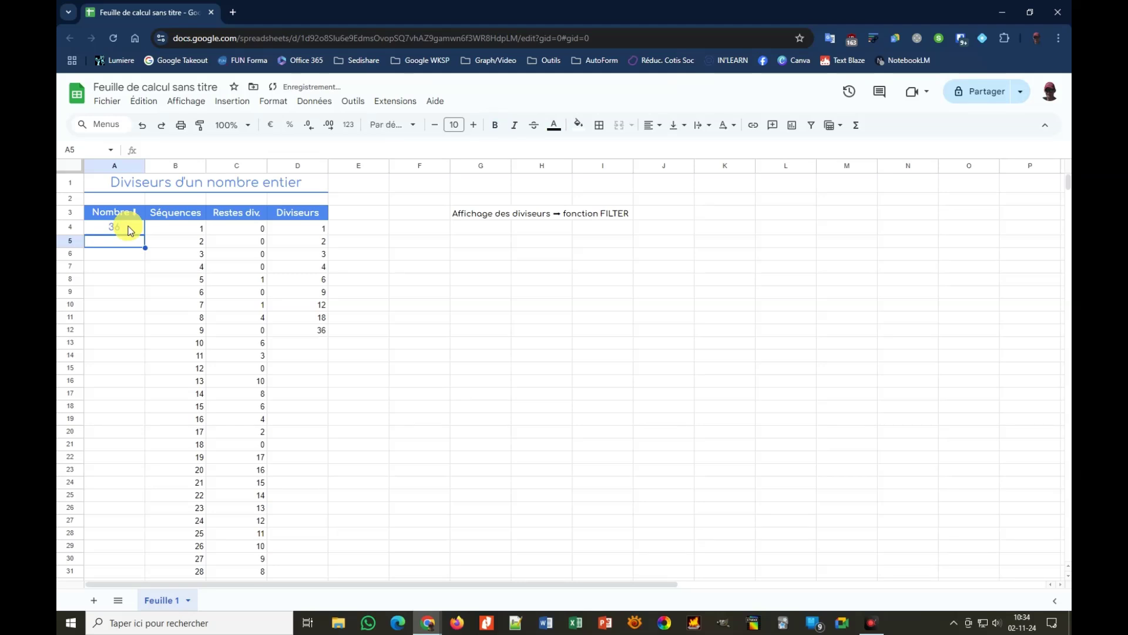
pyautogui.click(129, 229)
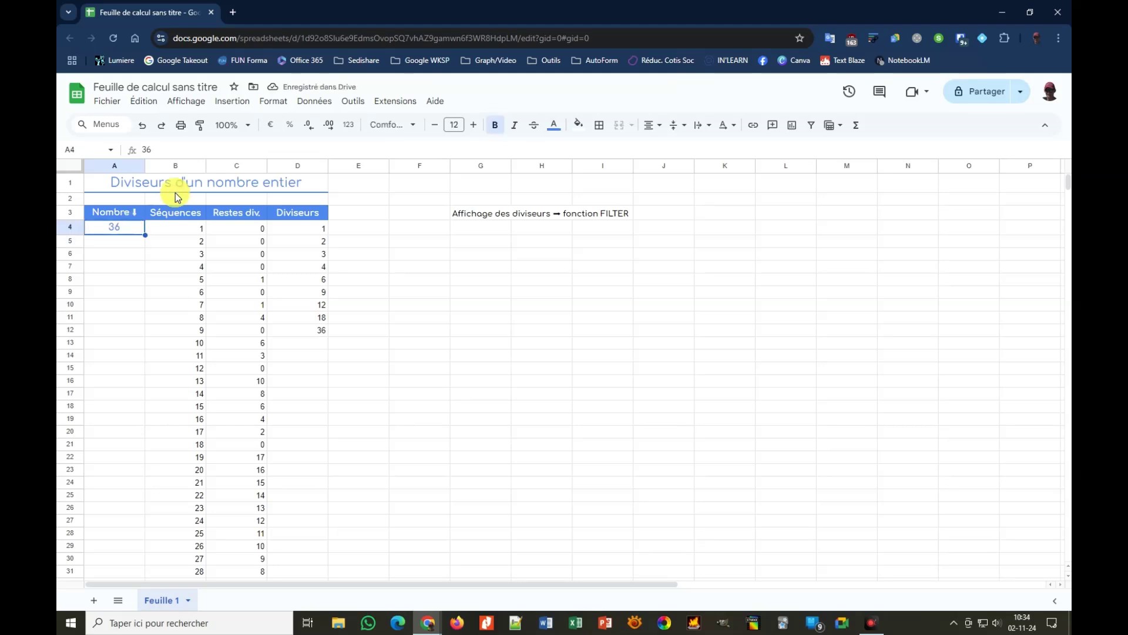
pyautogui.write('72')
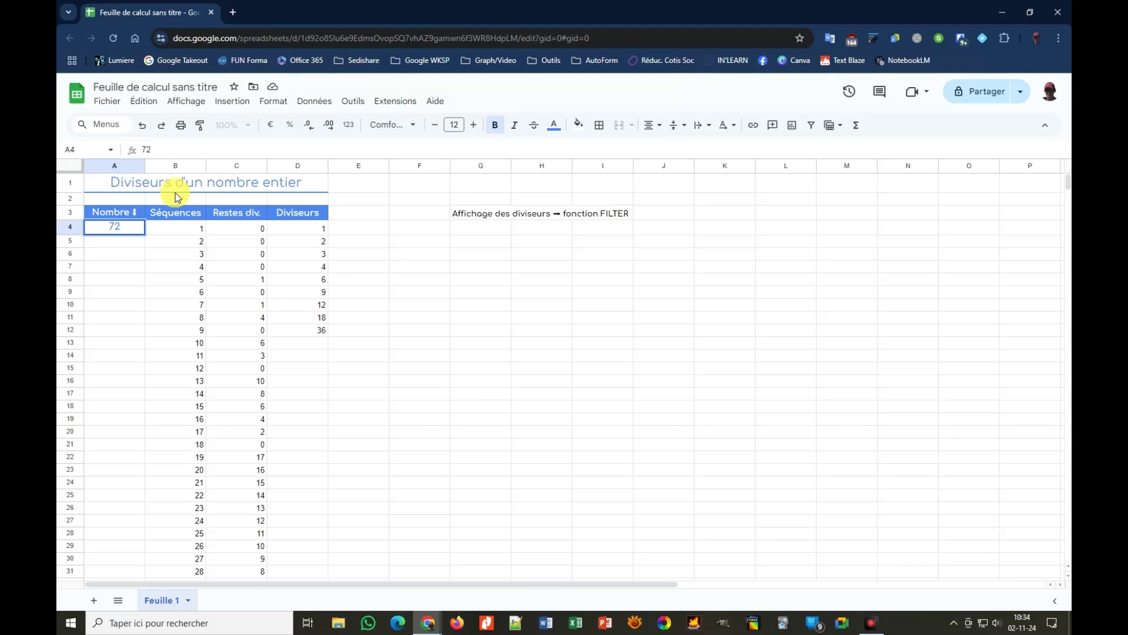
pyautogui.press('Return')
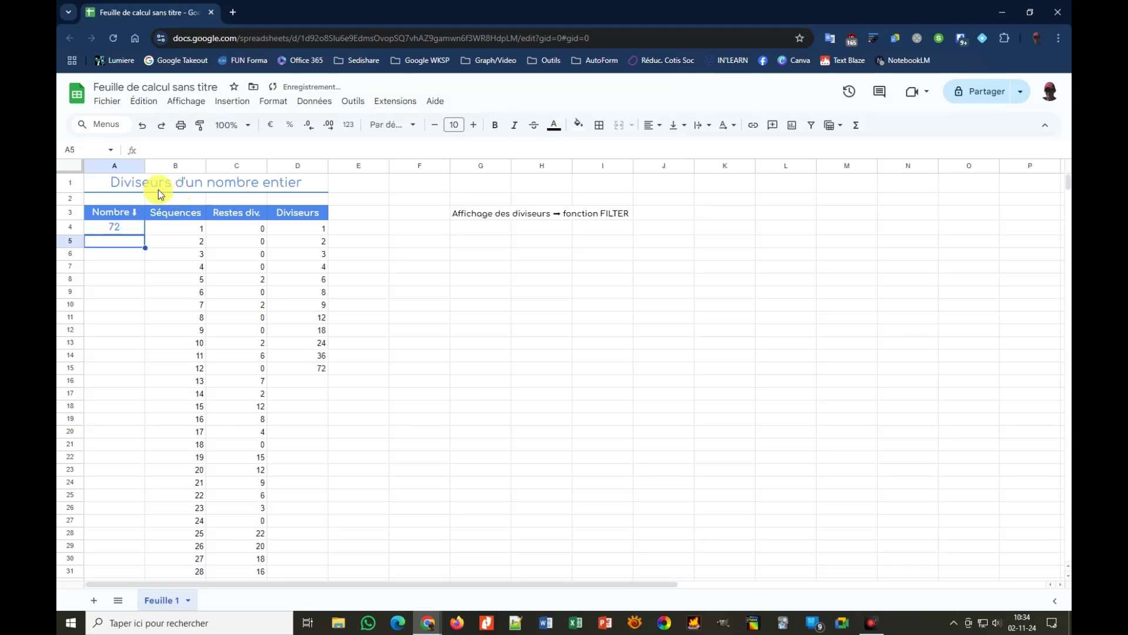
pyautogui.click(130, 230)
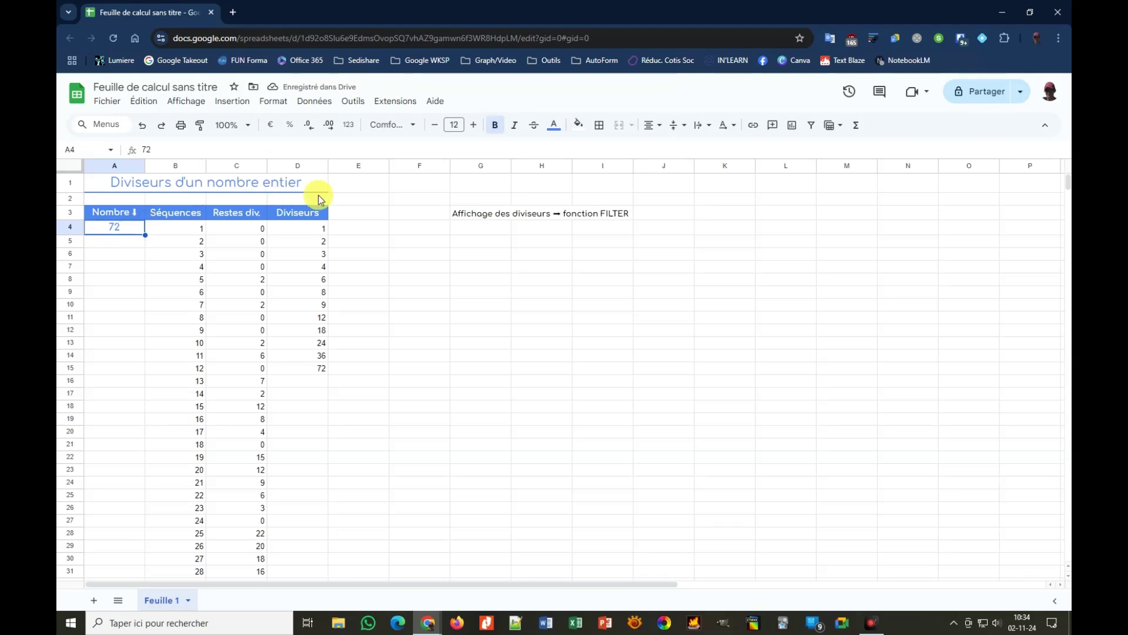
pyautogui.write('96')
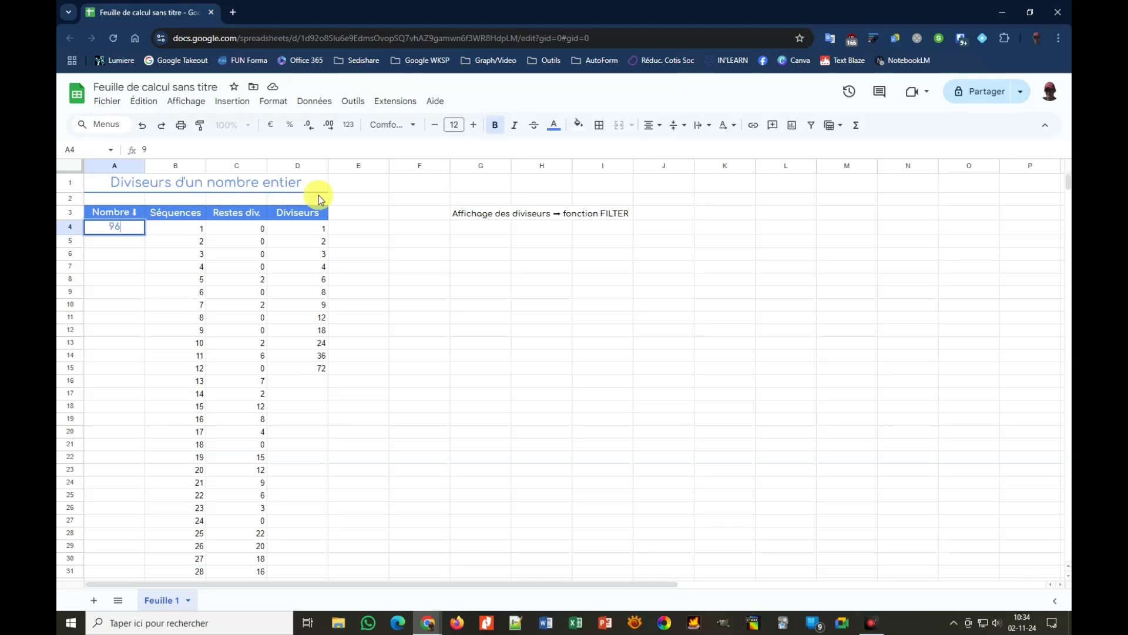
pyautogui.press('Return')
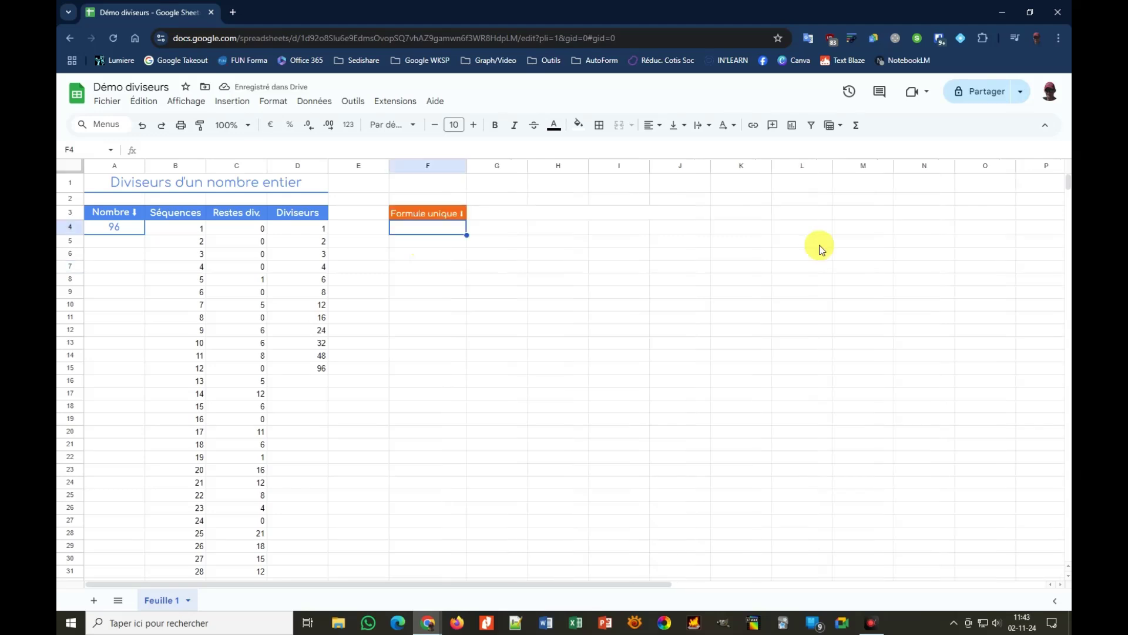
# In F4, write =FILTER(SEQUENCE(A4); followed by the MOD(A4;SEQUENCE(A4)) = 0 condition
pyautogui.write('=')
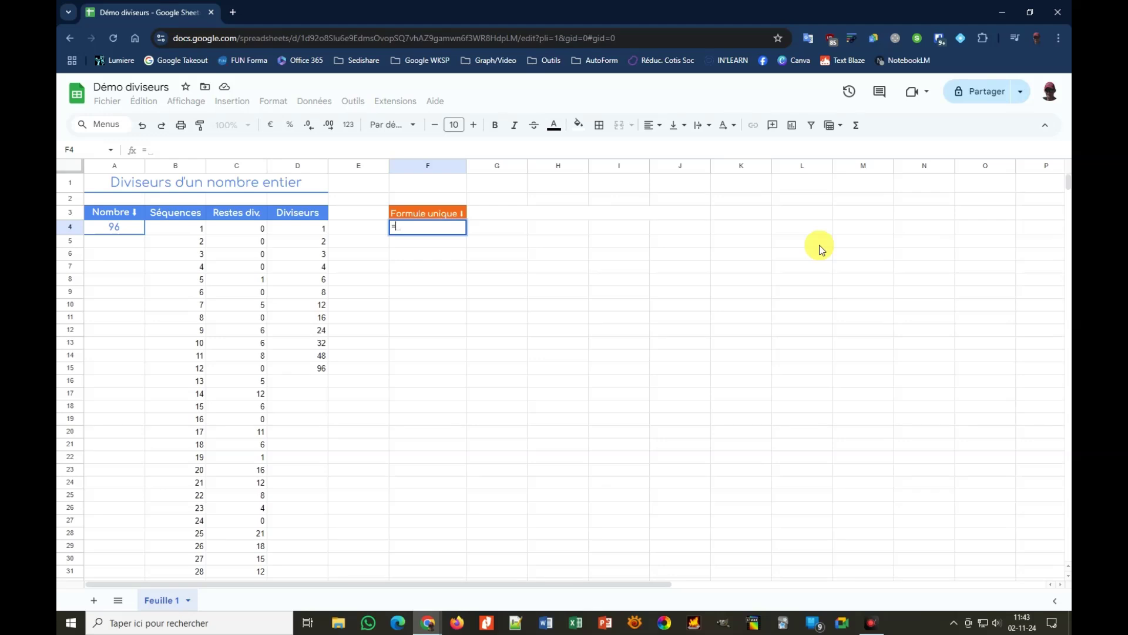
pyautogui.write('FILTER')
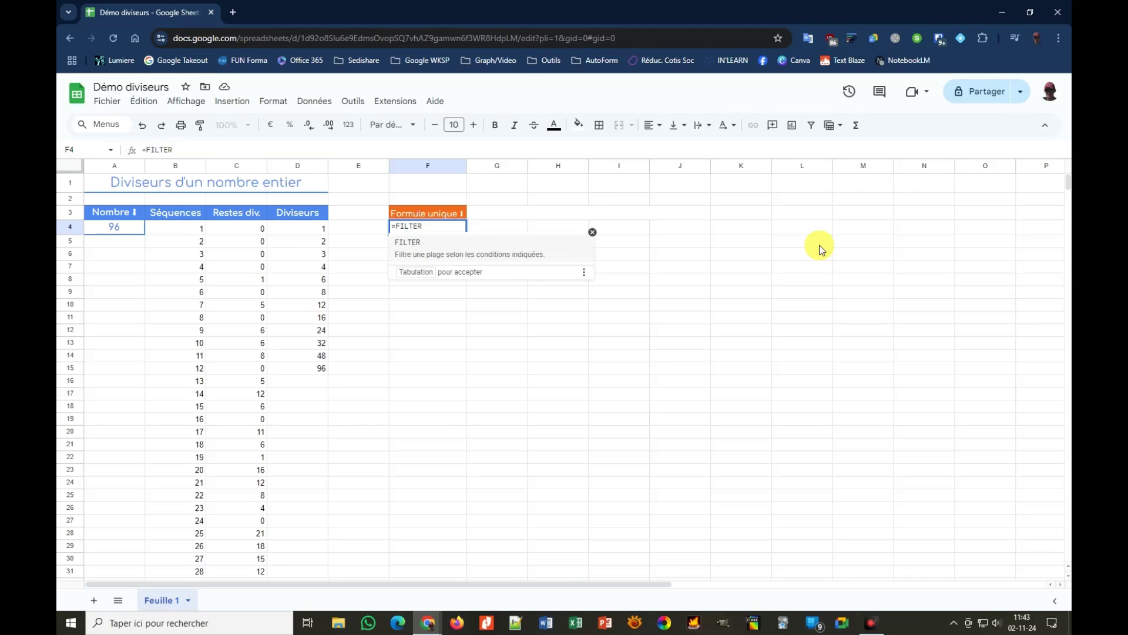
pyautogui.write('5')
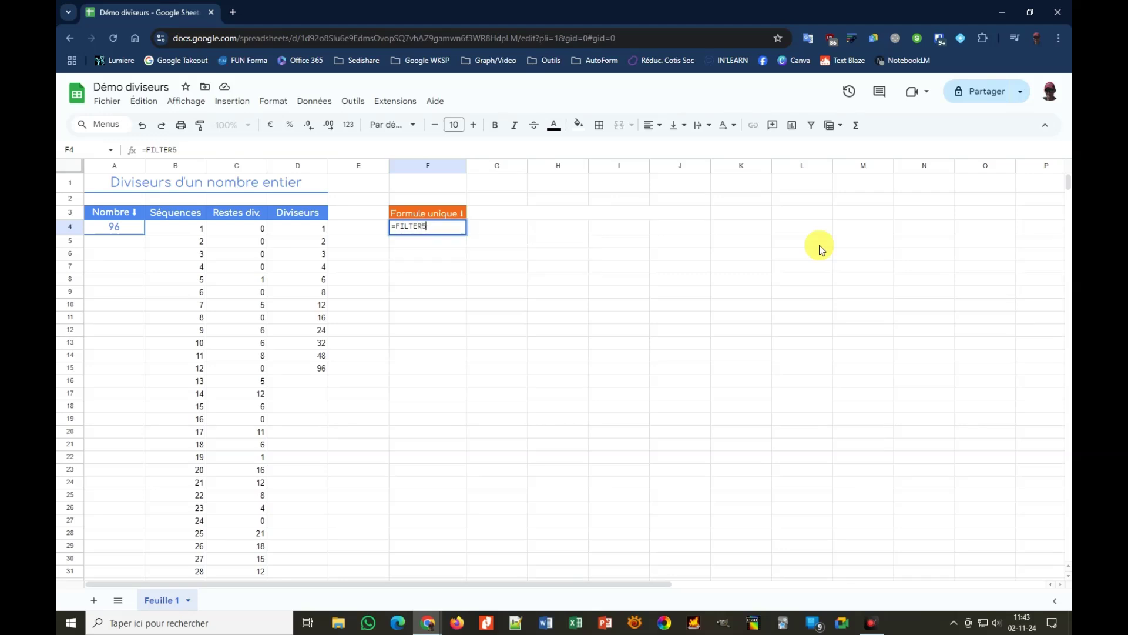
pyautogui.press('BackSpace')
pyautogui.write('(')
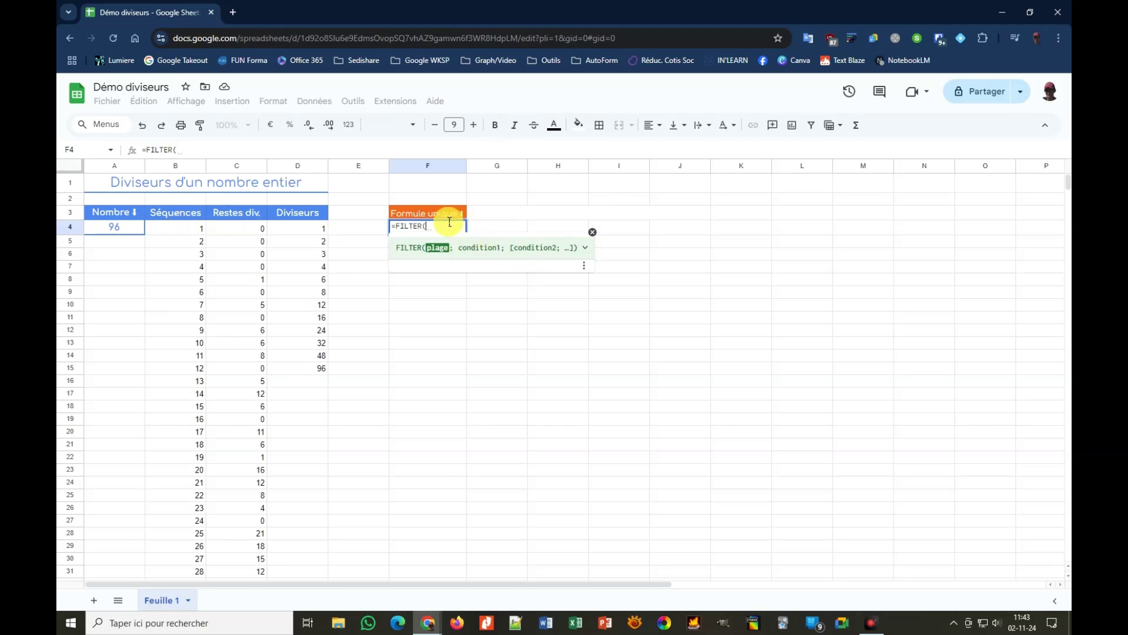
pyautogui.write('SEQUENCE')
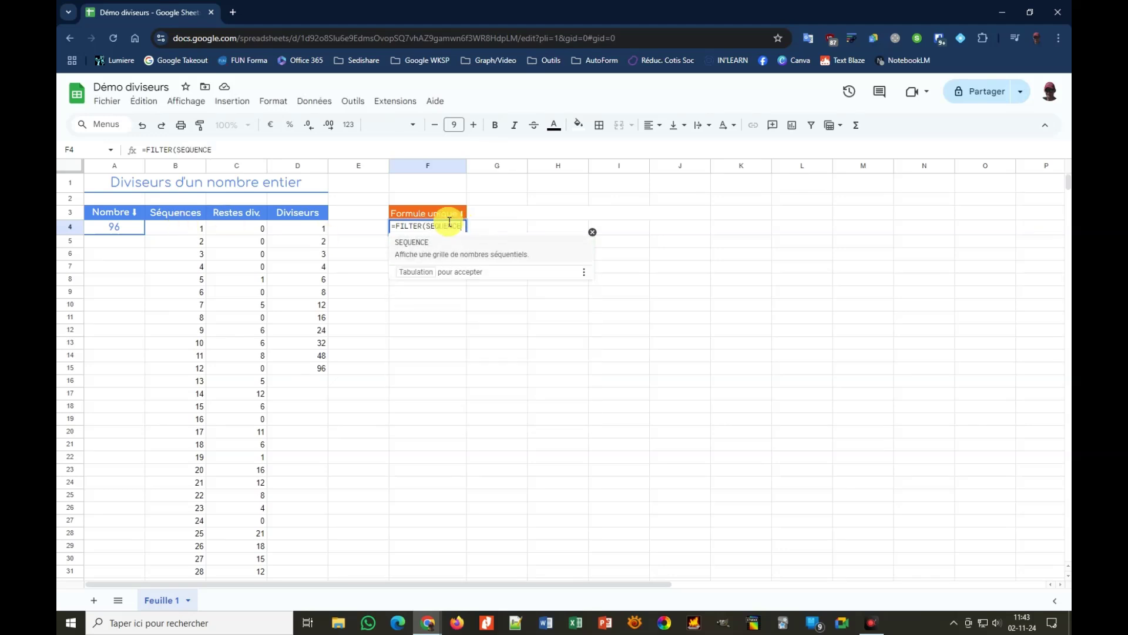
pyautogui.write('(')
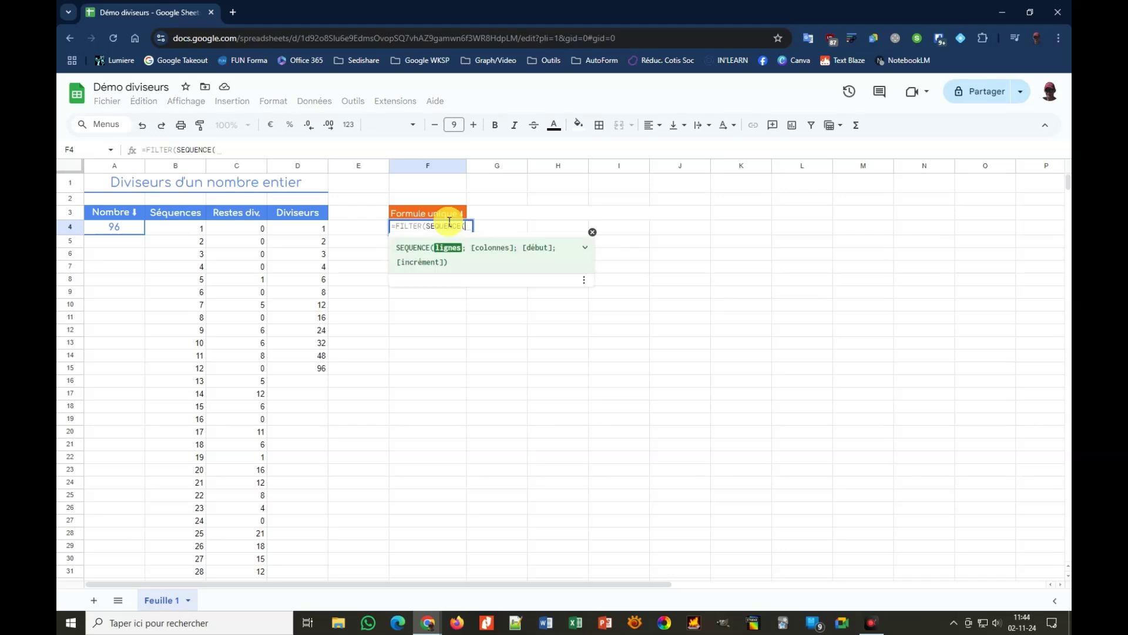
pyautogui.write('A4')
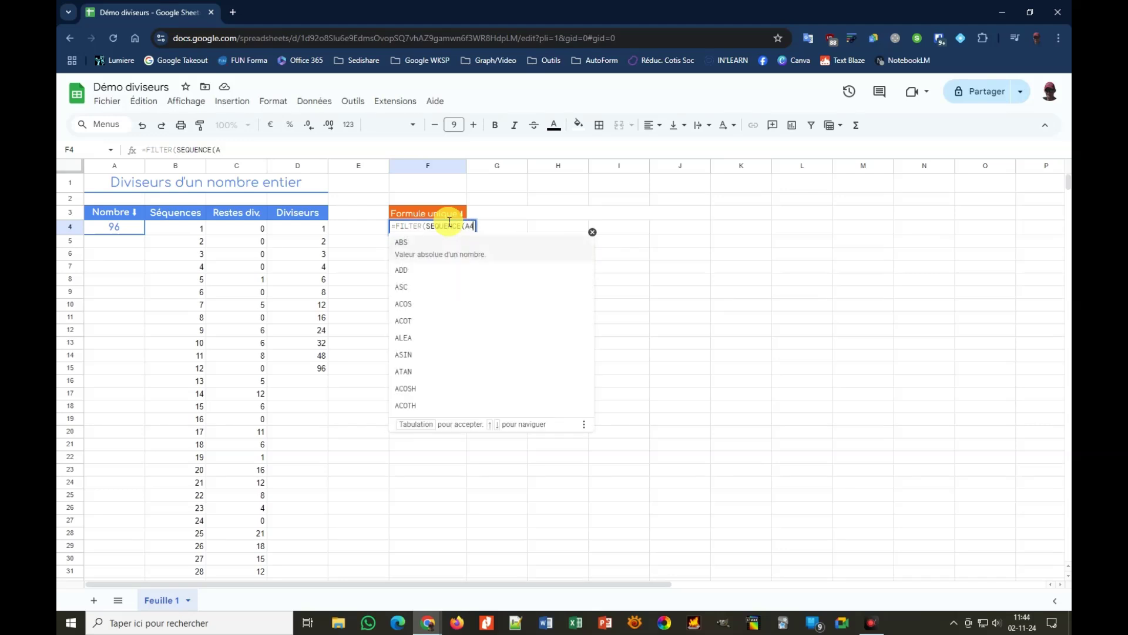
pyautogui.write(')')
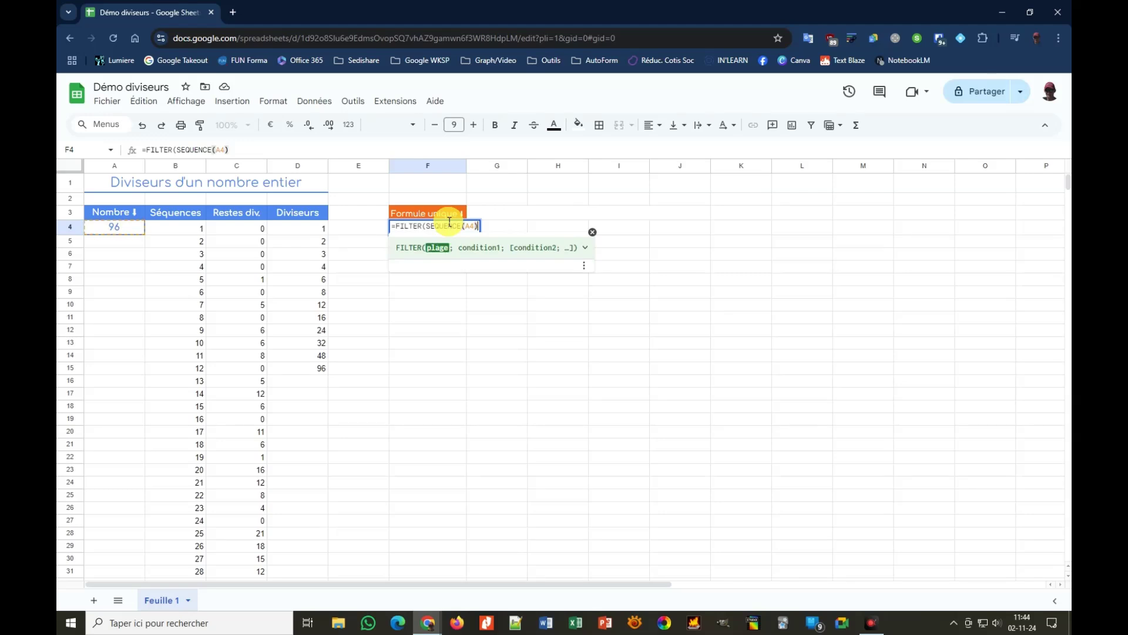
pyautogui.write(';')
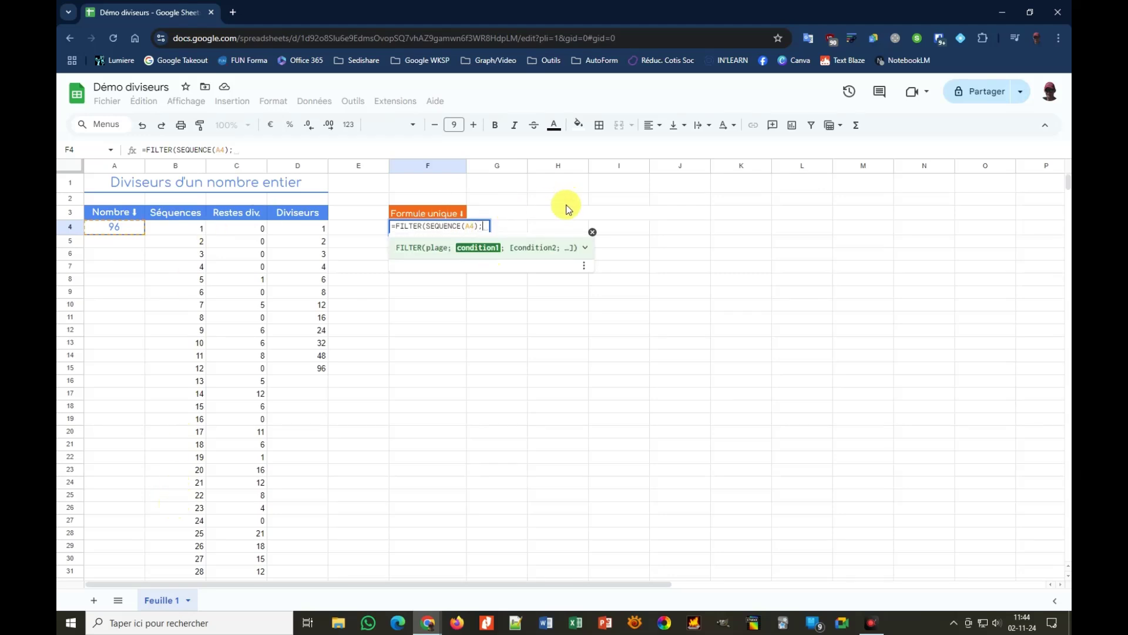
pyautogui.write('MO')
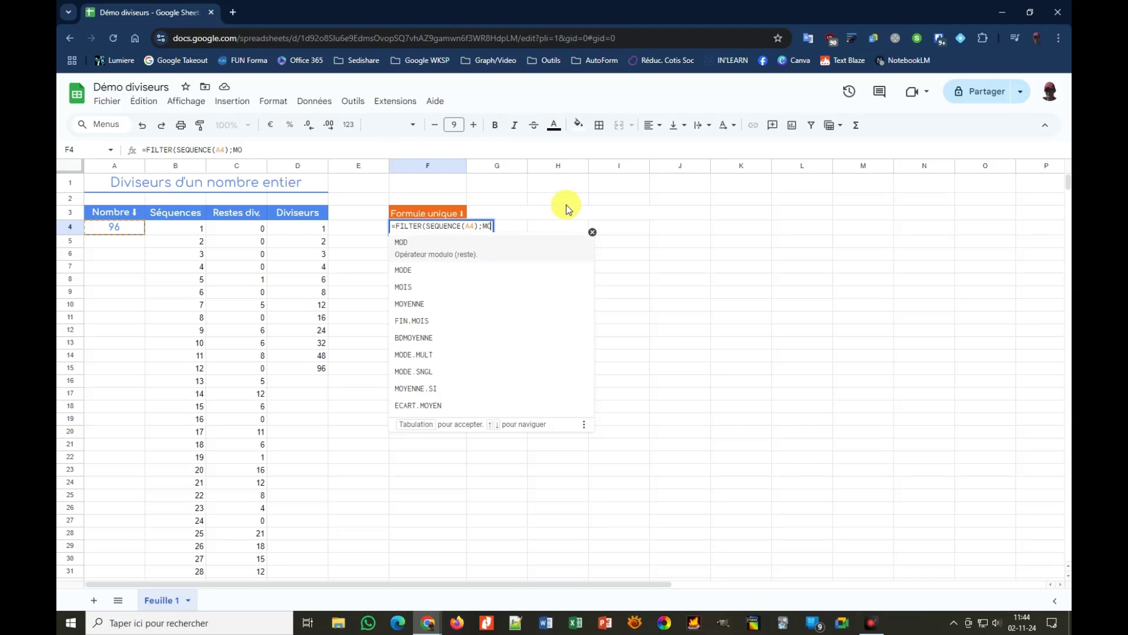
pyautogui.write('D(')
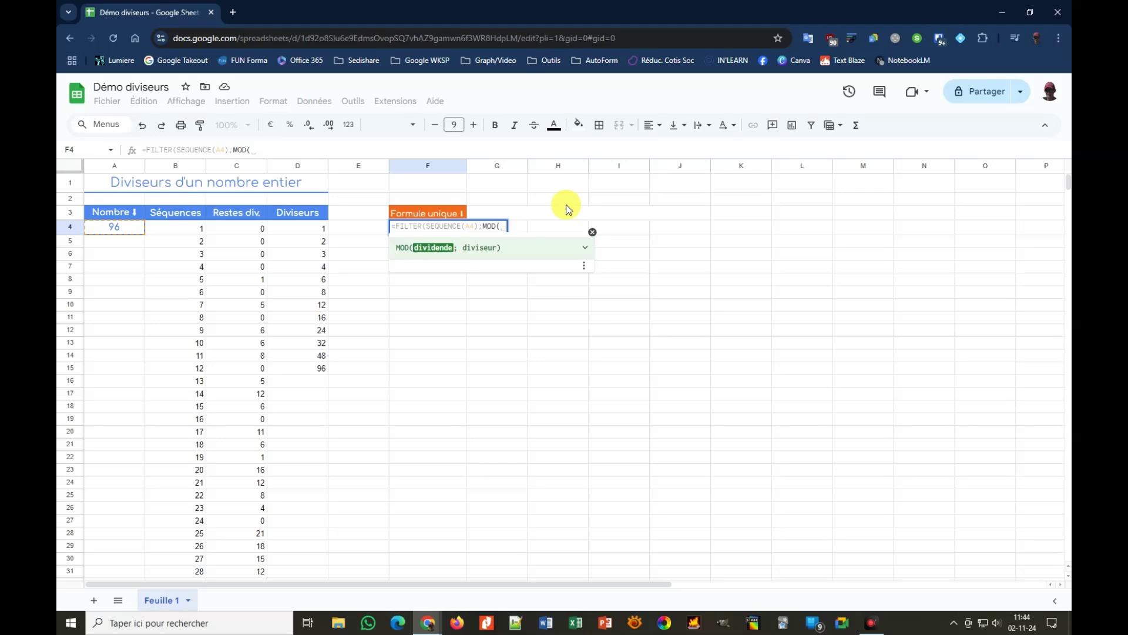
pyautogui.write('A4')
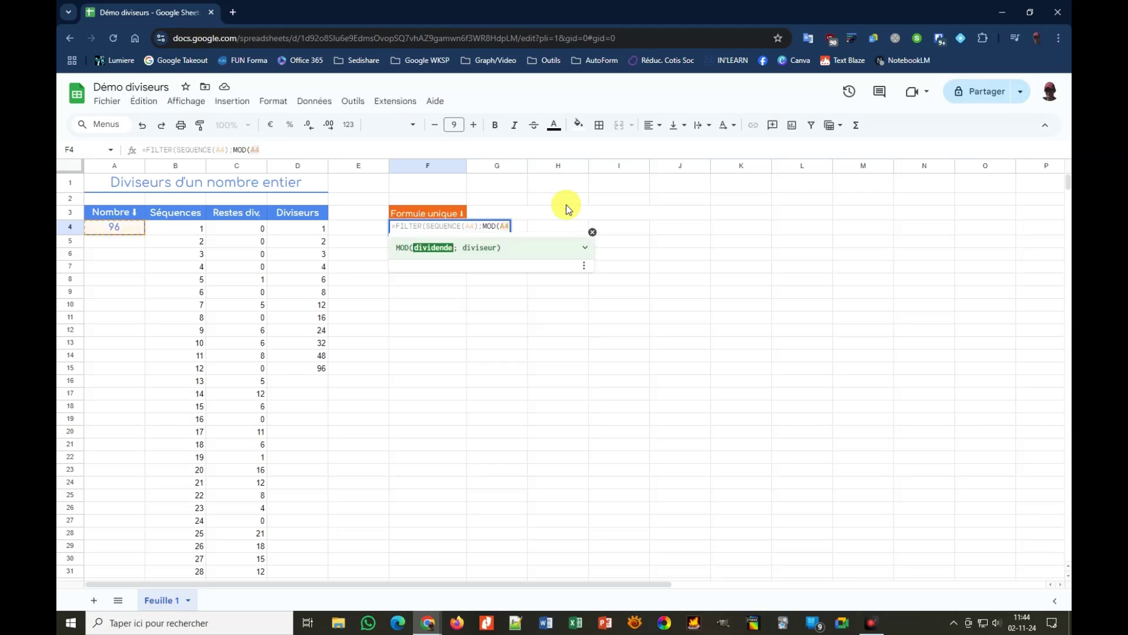
pyautogui.write(';')
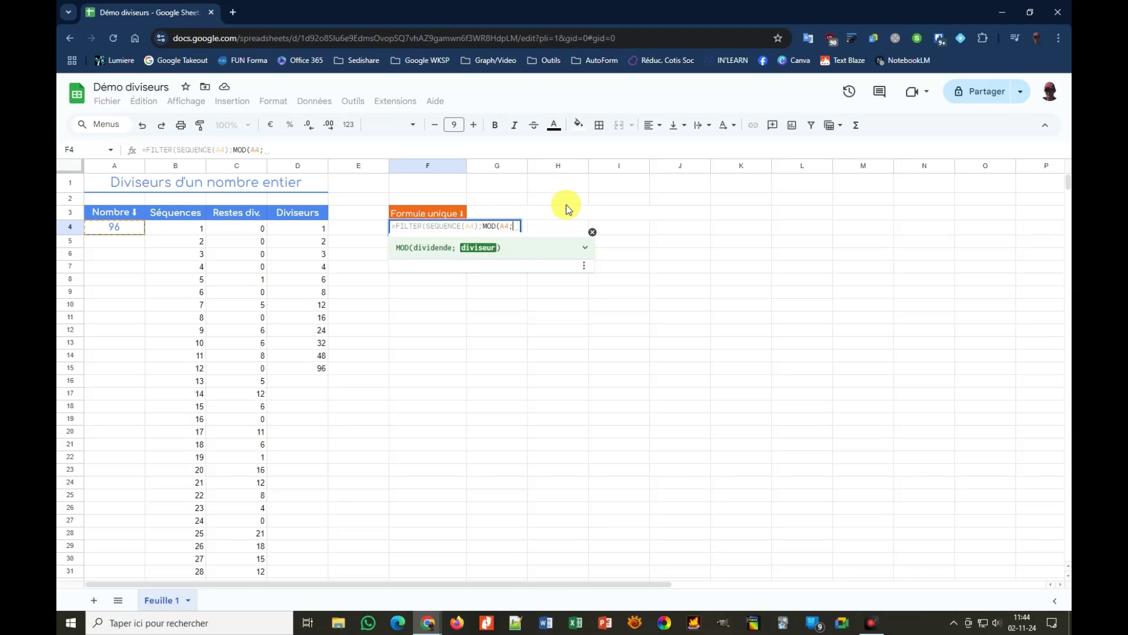
pyautogui.write('SEQUENCE')
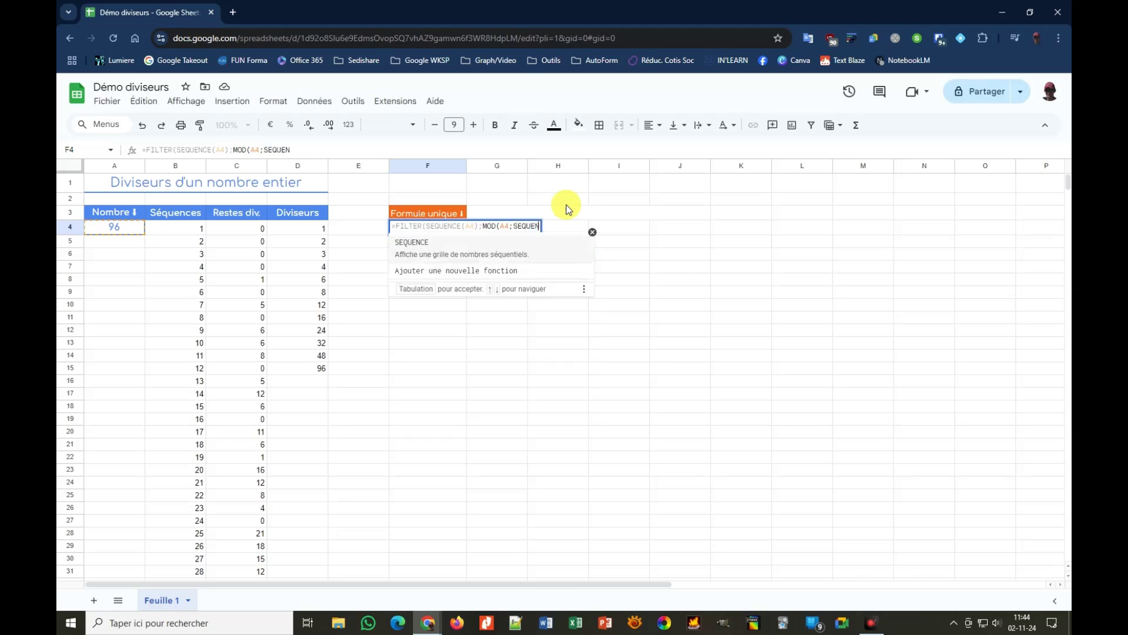
pyautogui.write('(A4')
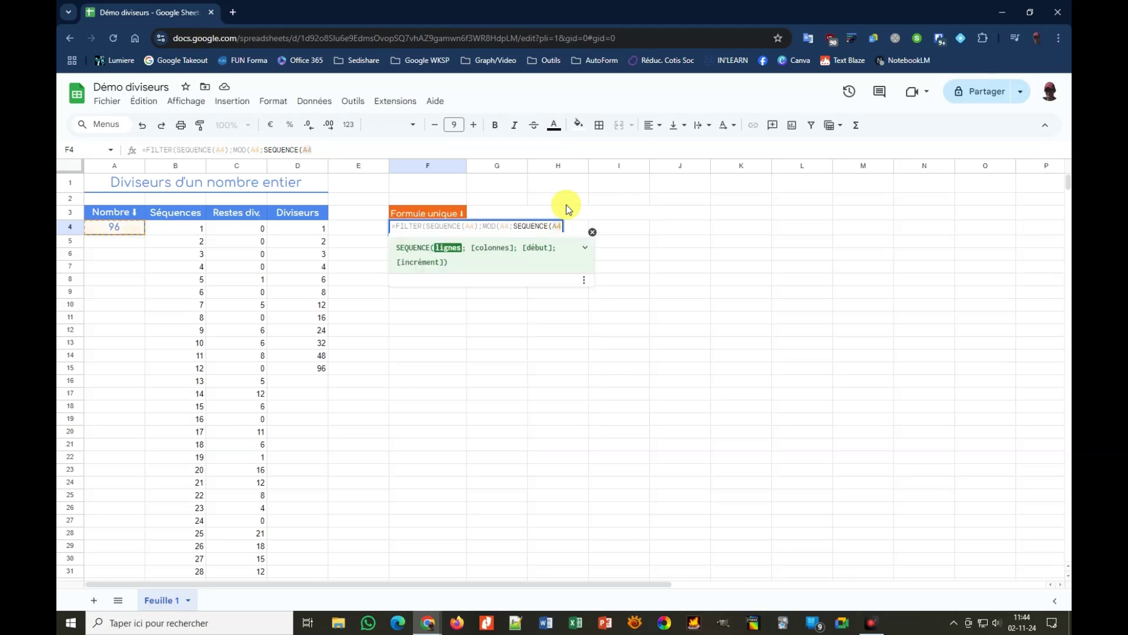
pyautogui.write(')')
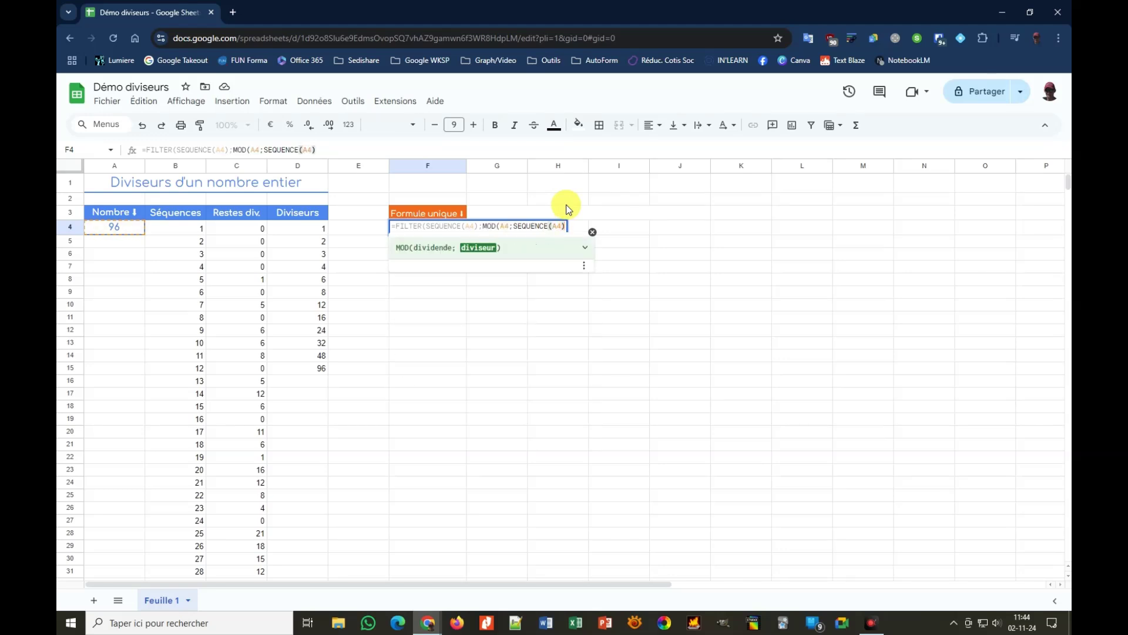
pyautogui.write(')')
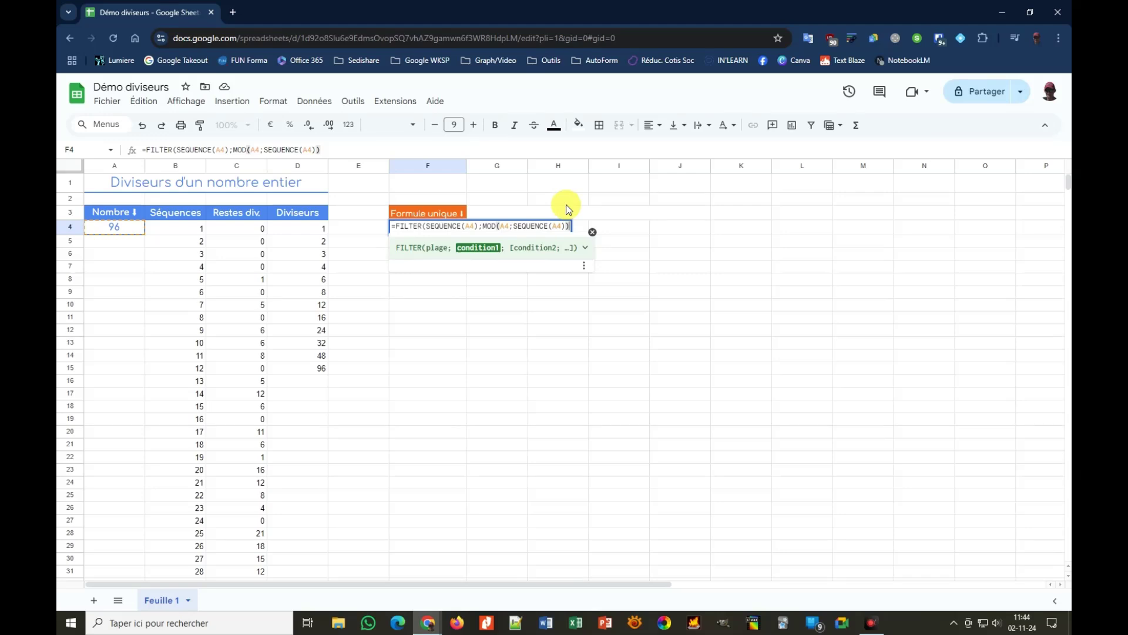
pyautogui.write(' = 0')
# Close the FILTER formula in F4 and commit it so it lists the divisors of 96
pyautogui.write(')')
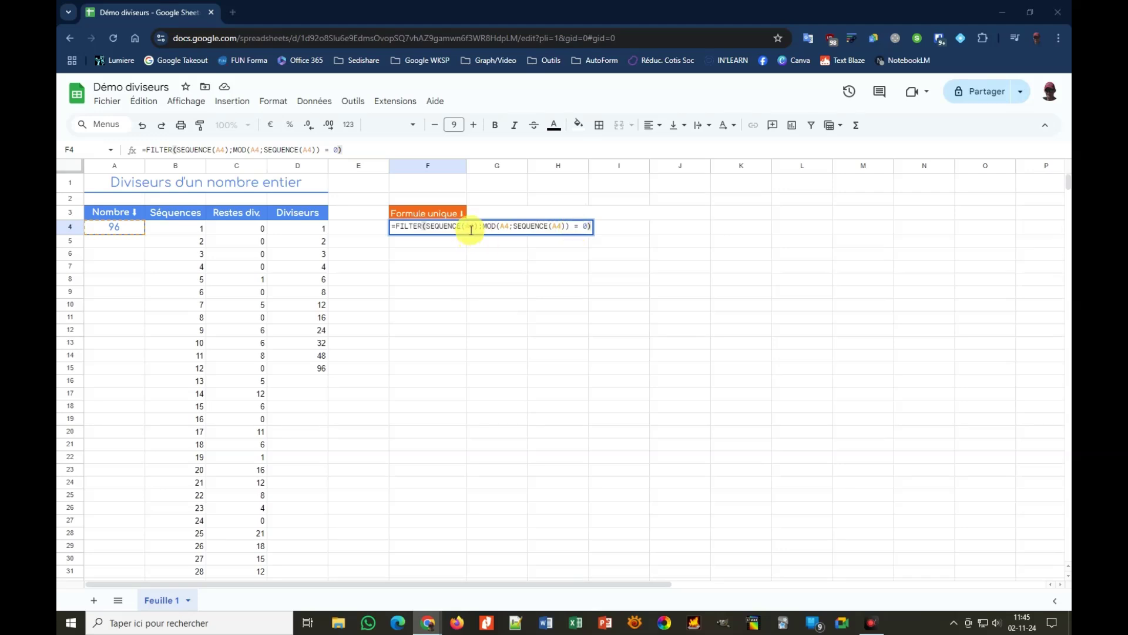
pyautogui.click(438, 228)
pyautogui.press('Return')
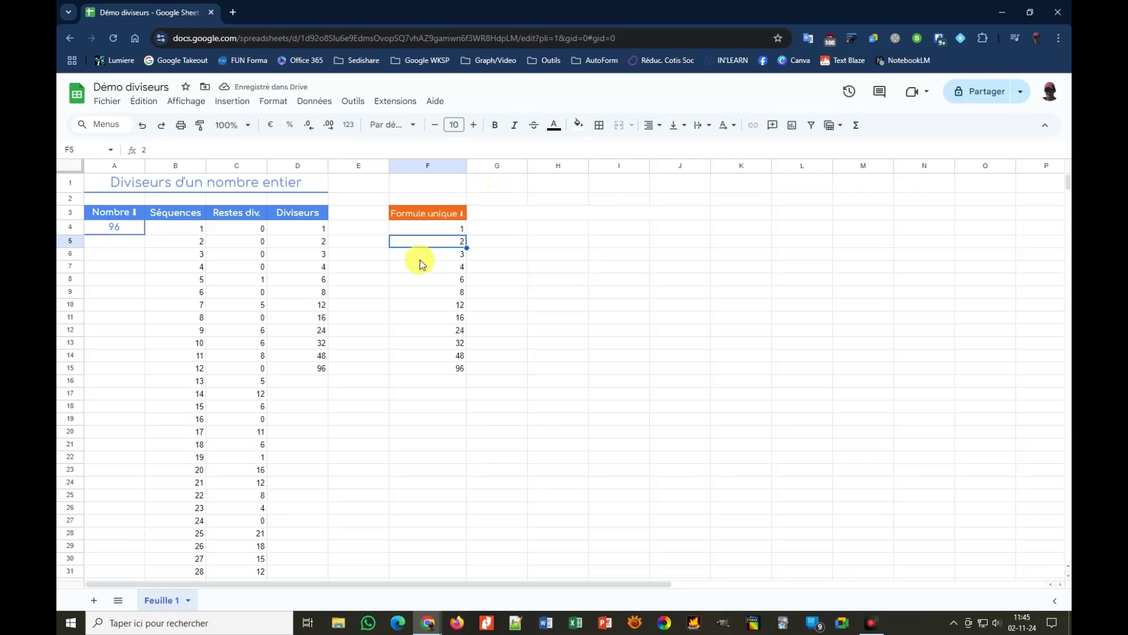
# Select and copy F4's full FILTER formula from the formula bar, leaving it unchanged
pyautogui.click(427, 231)
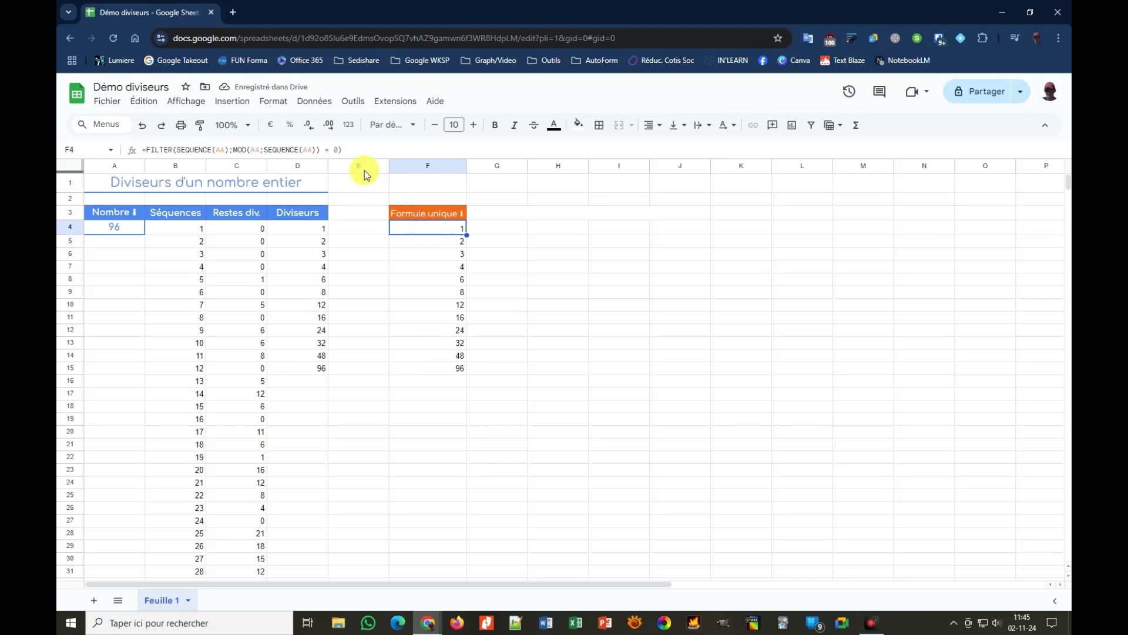
pyautogui.moveTo(359, 150); pyautogui.dragTo(128, 156)
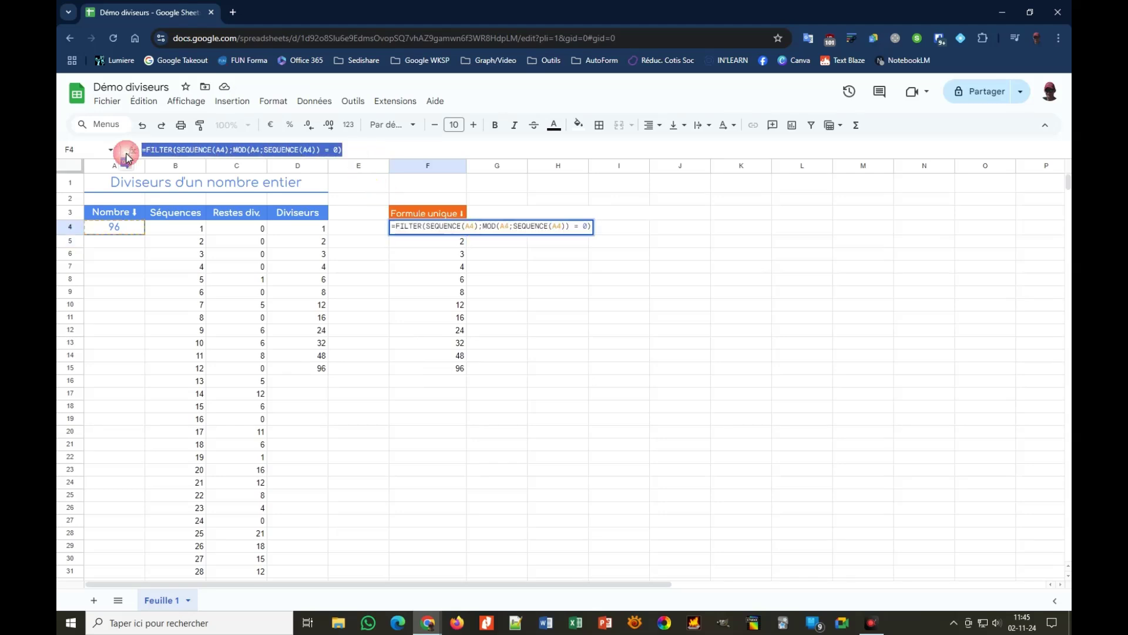
pyautogui.click(128, 155)
pyautogui.press('Escape')
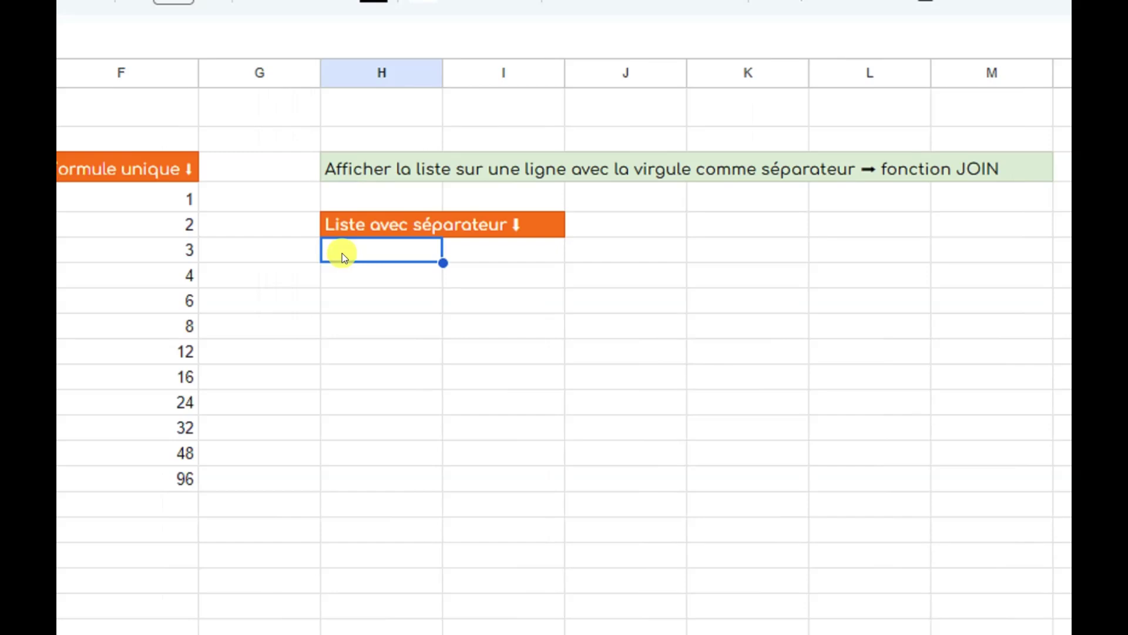
pyautogui.write('=')
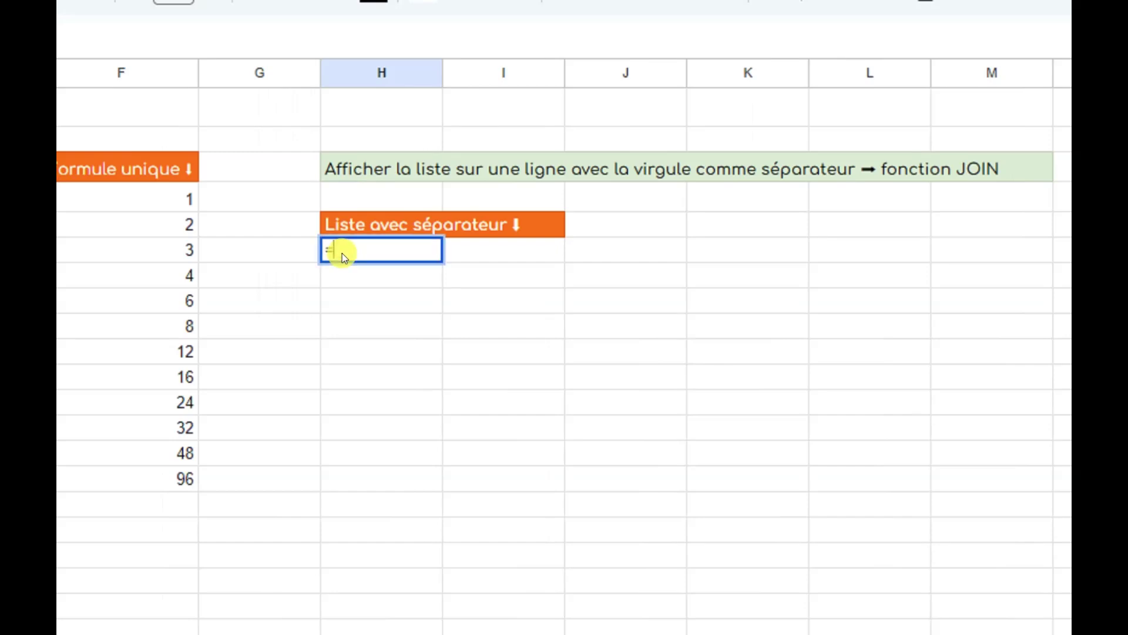
pyautogui.write('JOIN')
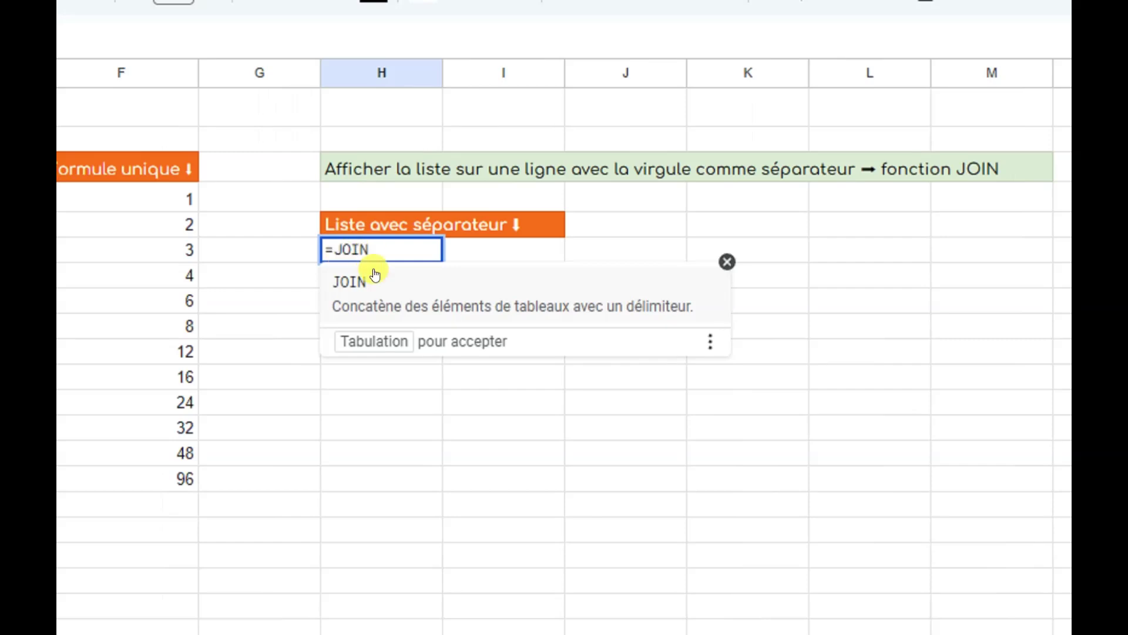
pyautogui.click(712, 343)
pyautogui.click(604, 308)
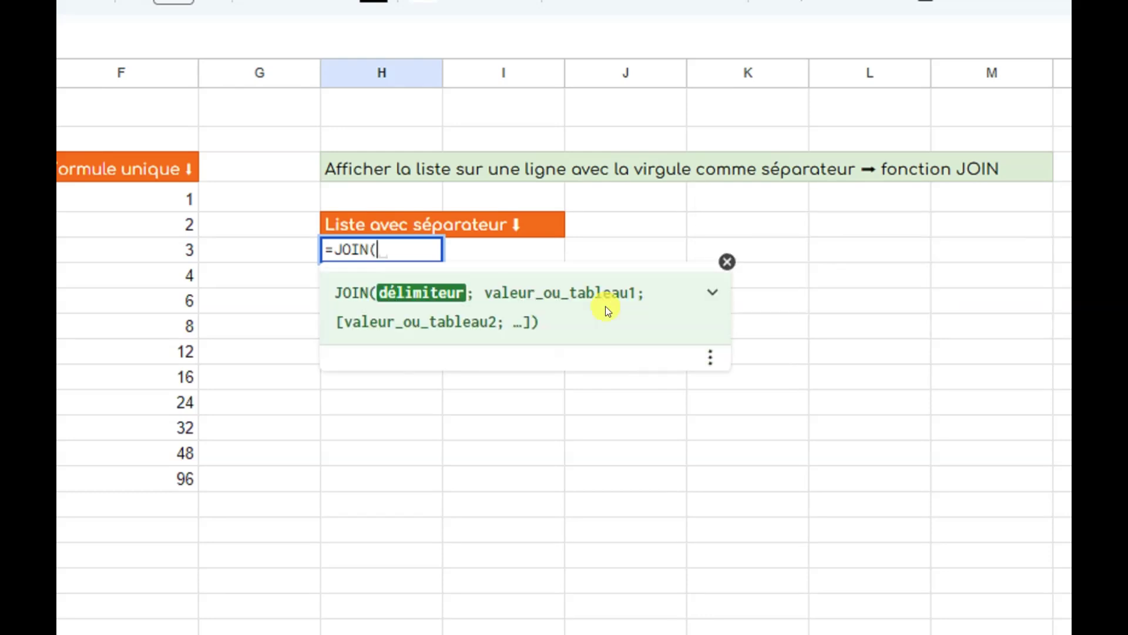
pyautogui.click(711, 292)
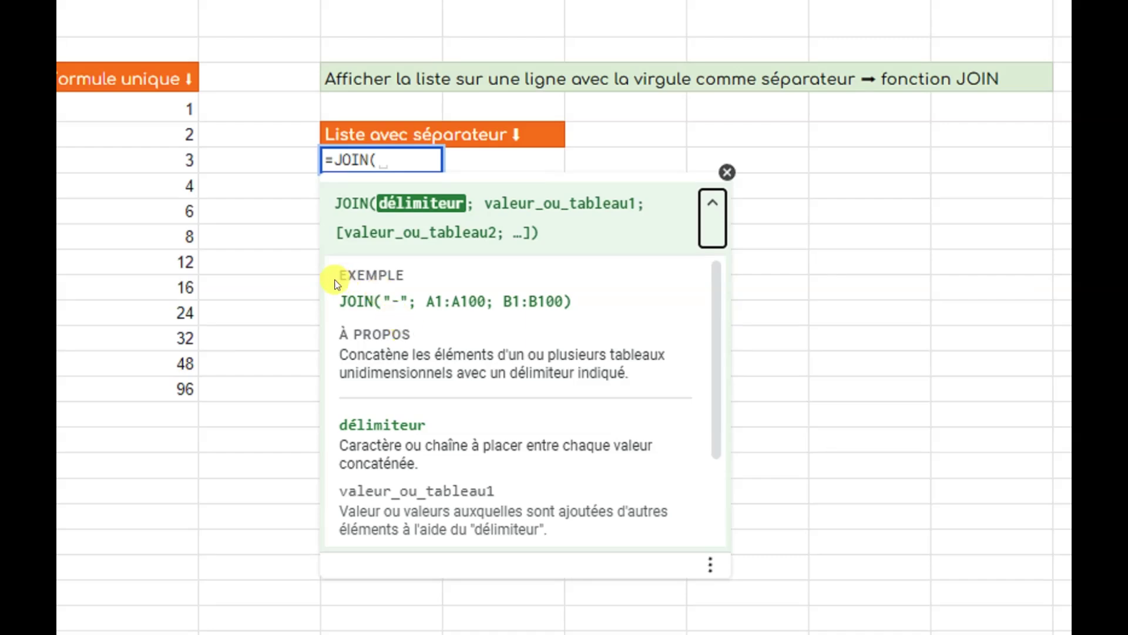
pyautogui.click(727, 174)
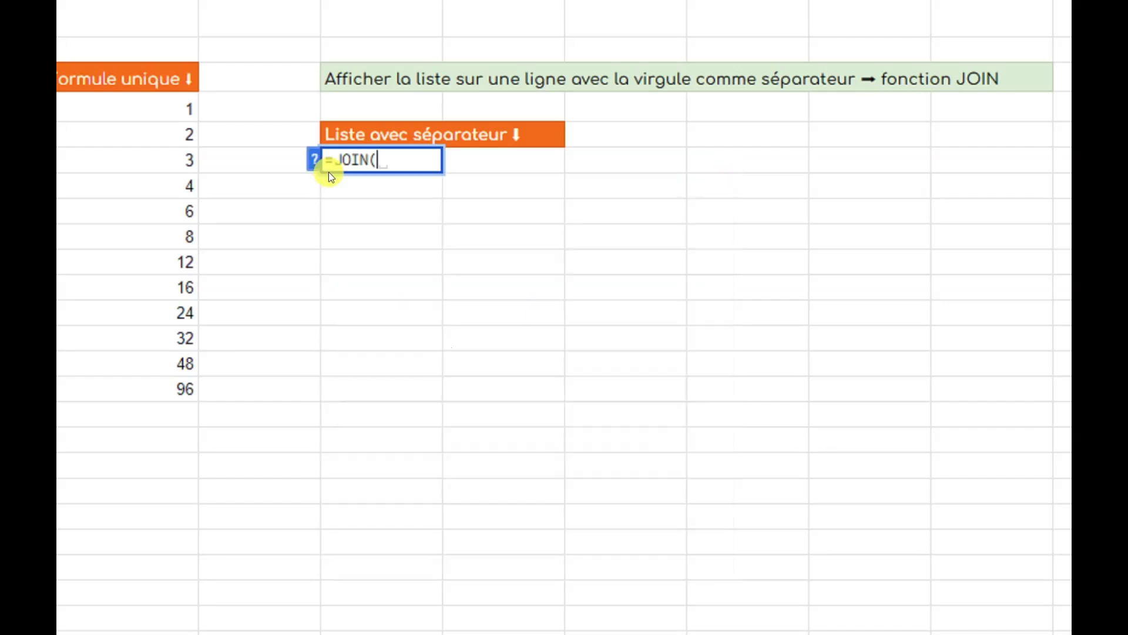
pyautogui.click(349, 184)
pyautogui.press('Escape')
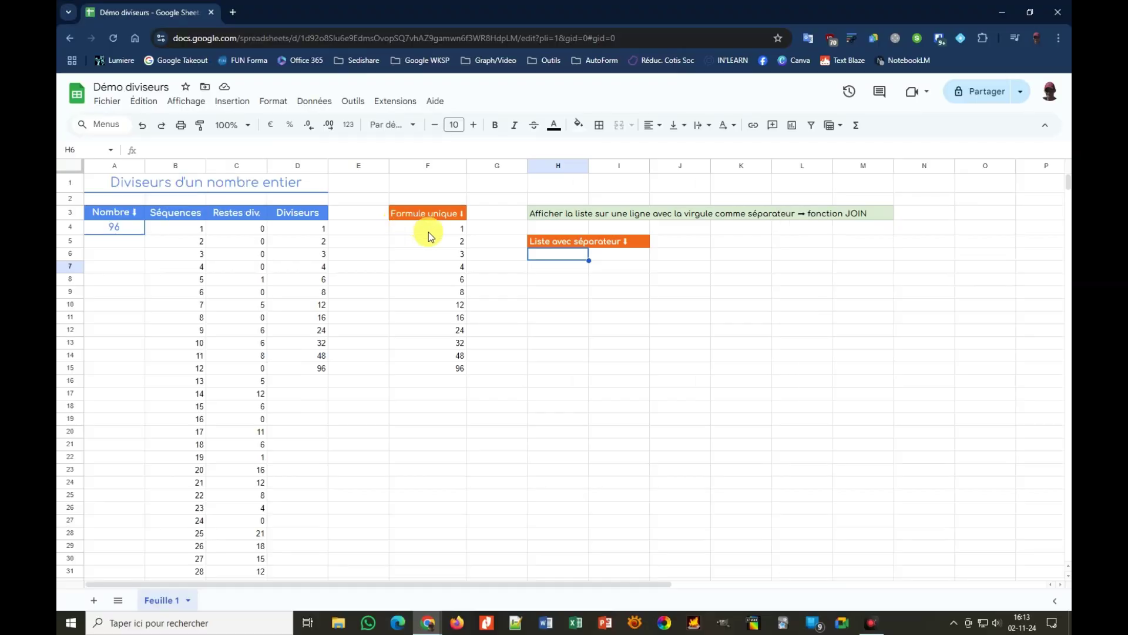
# Enter =JOIN(",";FILTER(SEQUENCE(A4);MOD(A4;SEQUENCE(A4)) = 0)) in H6, reusing the copied F4 formula
pyautogui.click(428, 232)
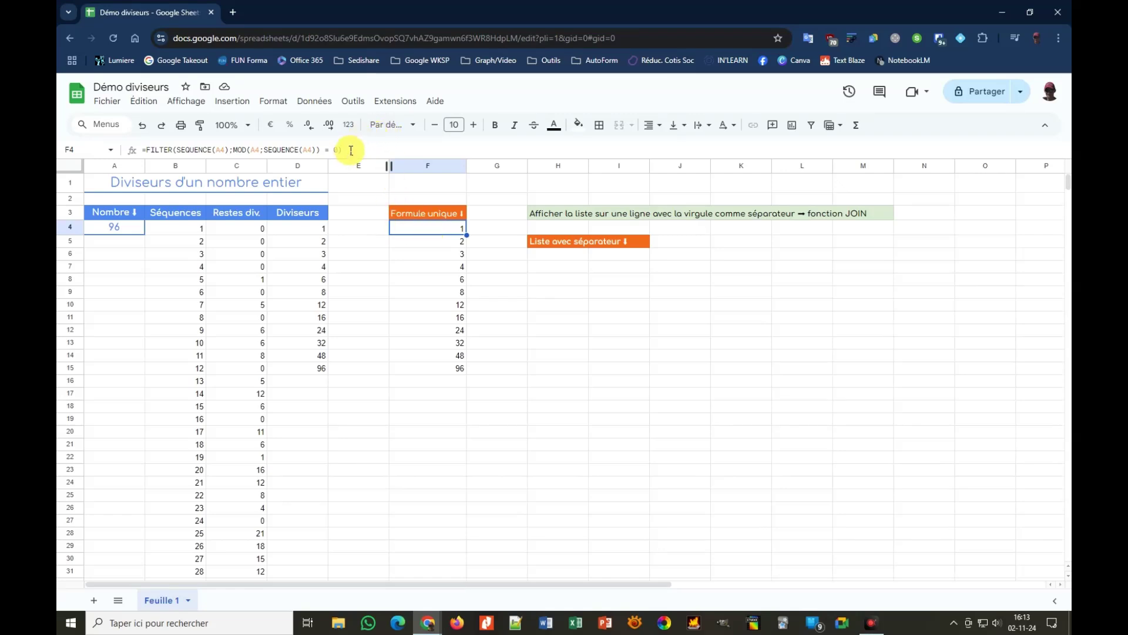
pyautogui.moveTo(351, 151); pyautogui.dragTo(136, 157)
pyautogui.hotkey('ctrl', 'c')
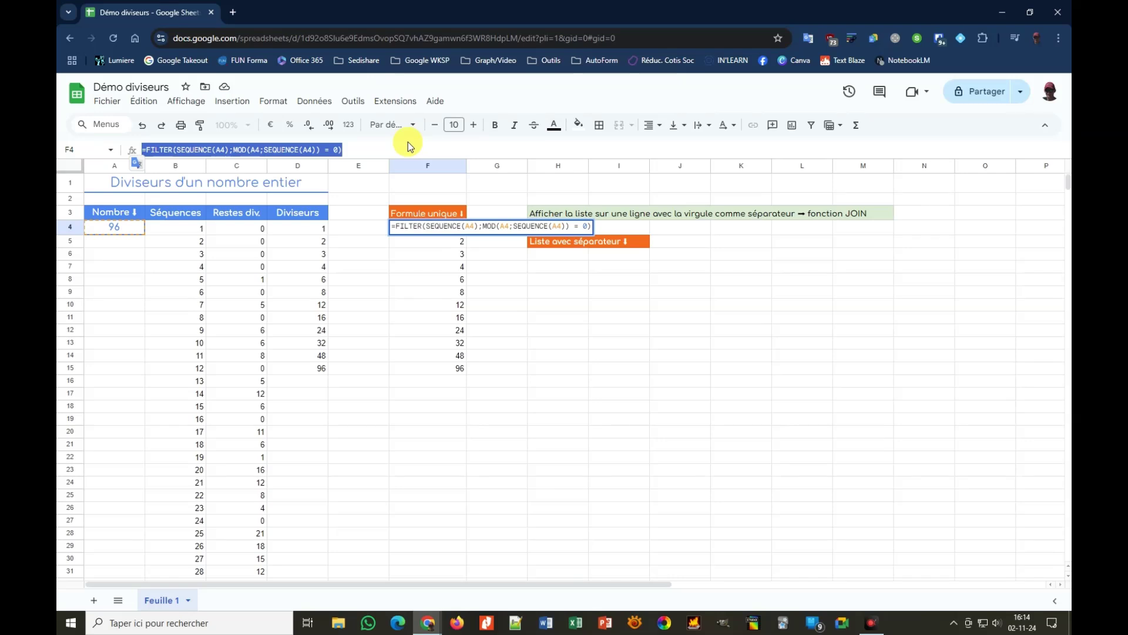
pyautogui.click(550, 258)
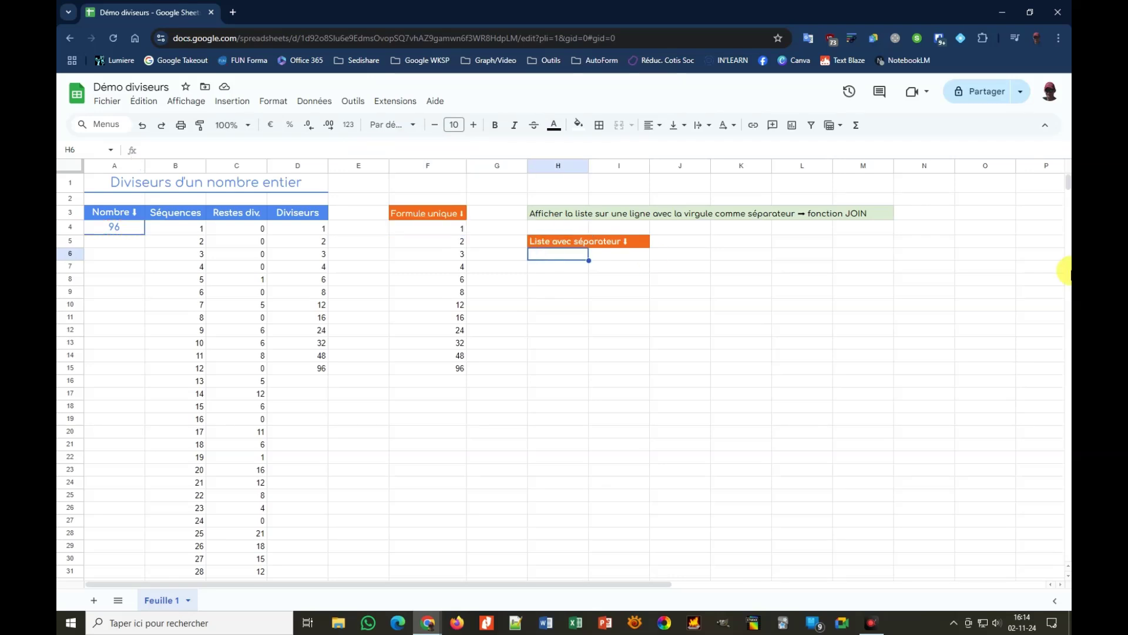
pyautogui.press('Return')
pyautogui.write('=J')
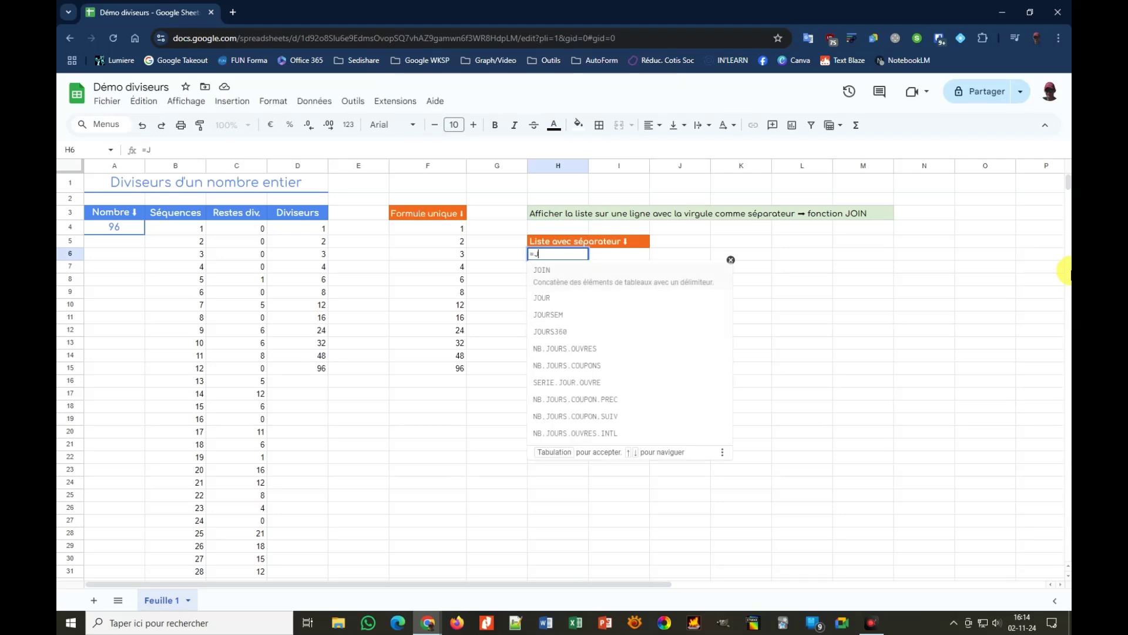
pyautogui.write('OIN(')
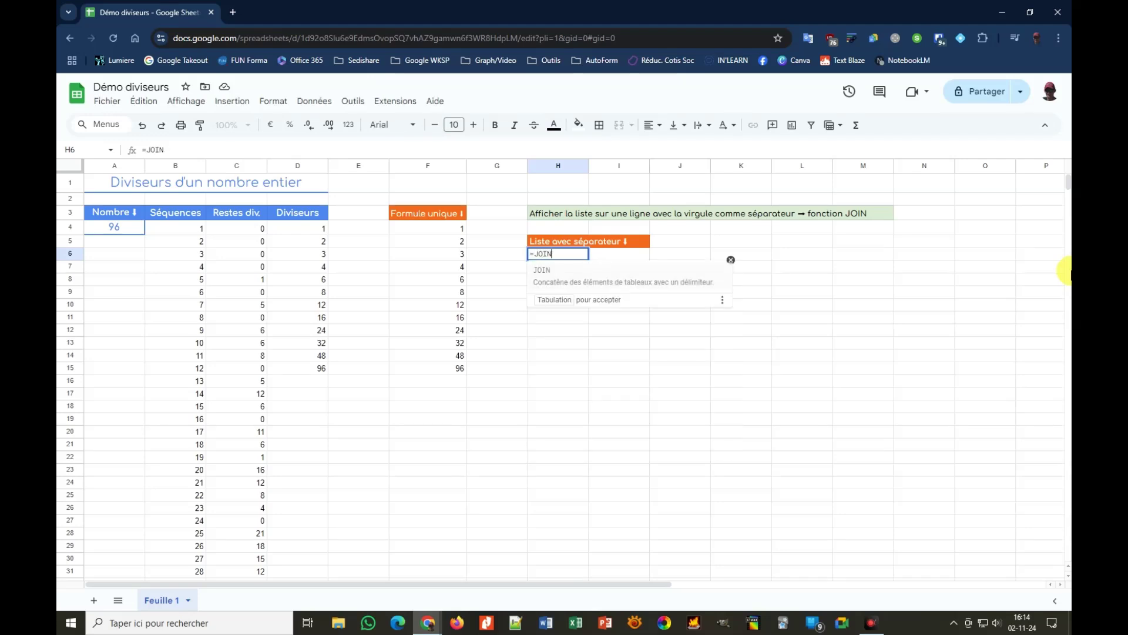
pyautogui.write('"')
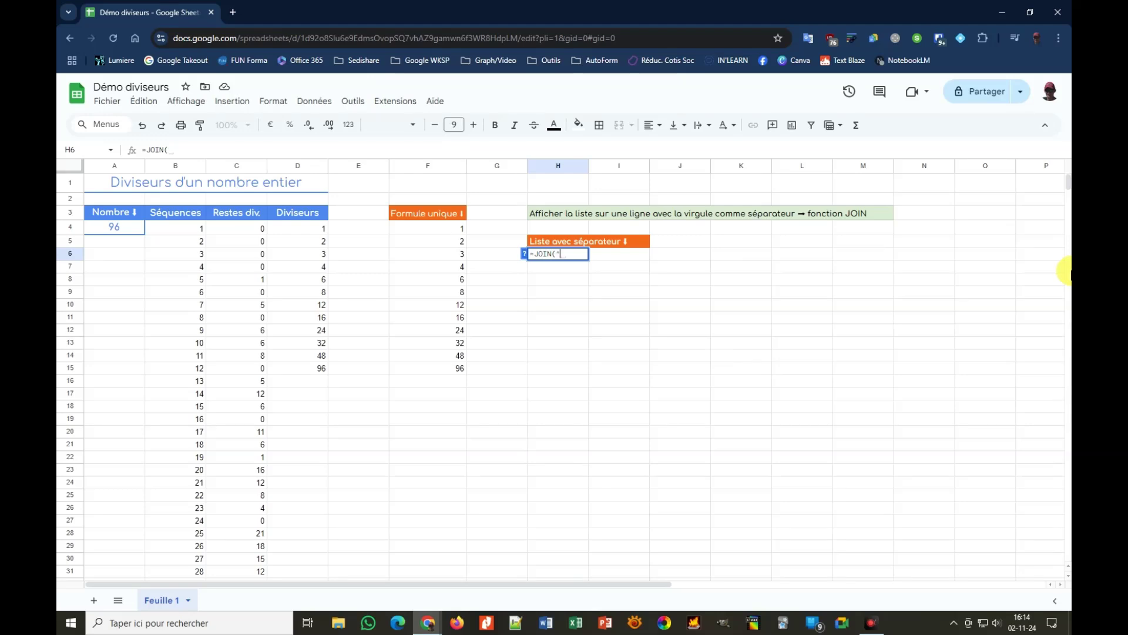
pyautogui.write(',";')
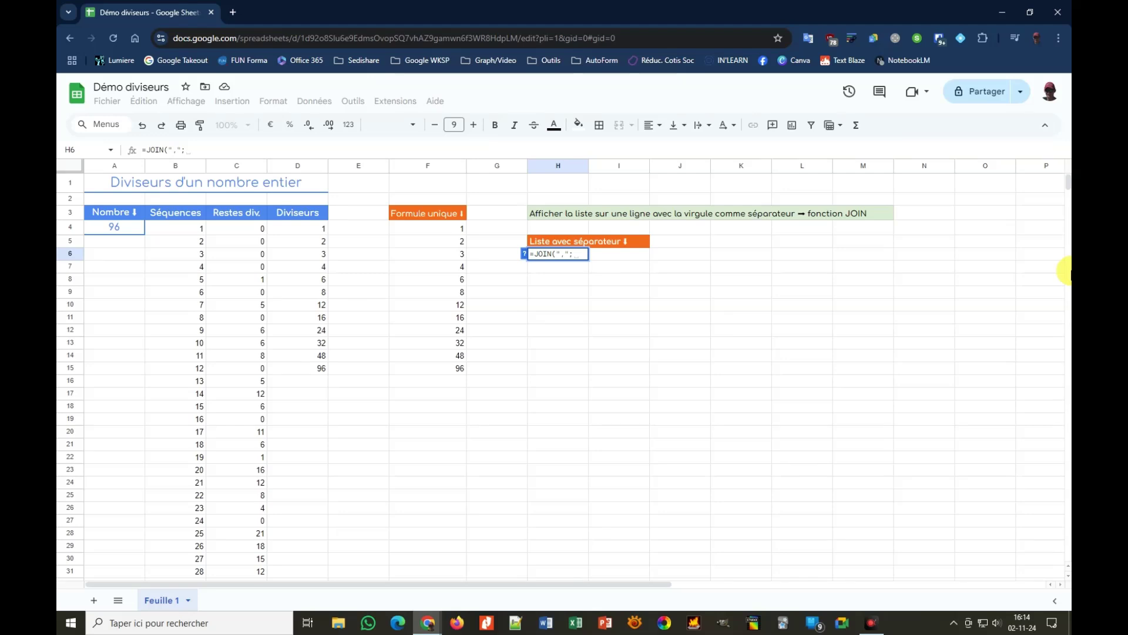
pyautogui.hotkey('ctrl', 'v')
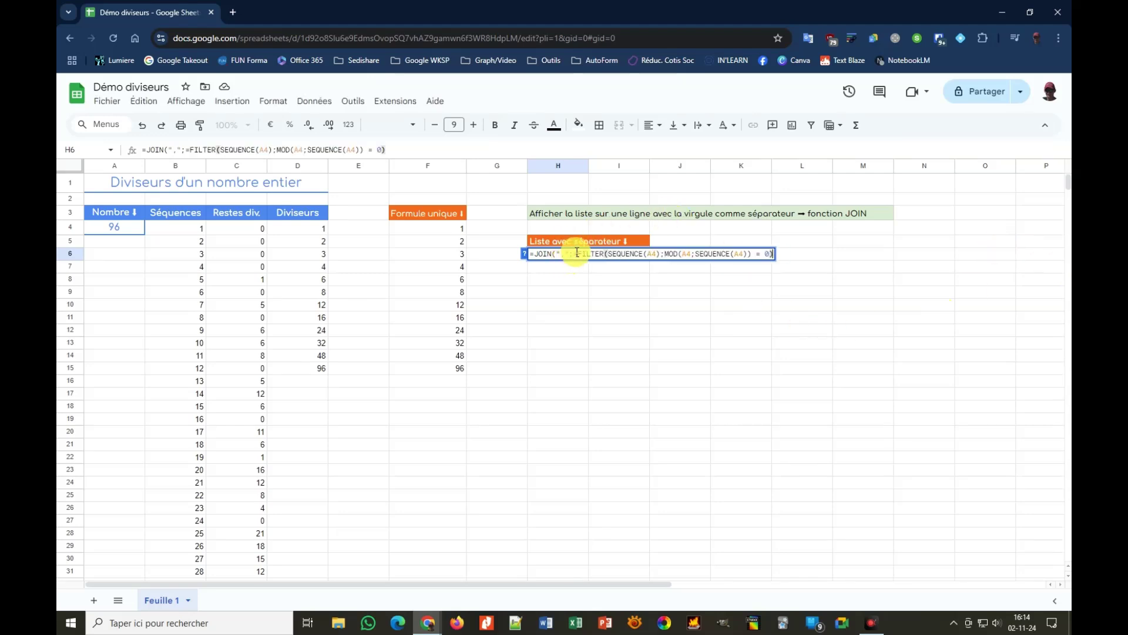
pyautogui.moveTo(576, 253); pyautogui.dragTo(583, 253)
pyautogui.press('BackSpace')
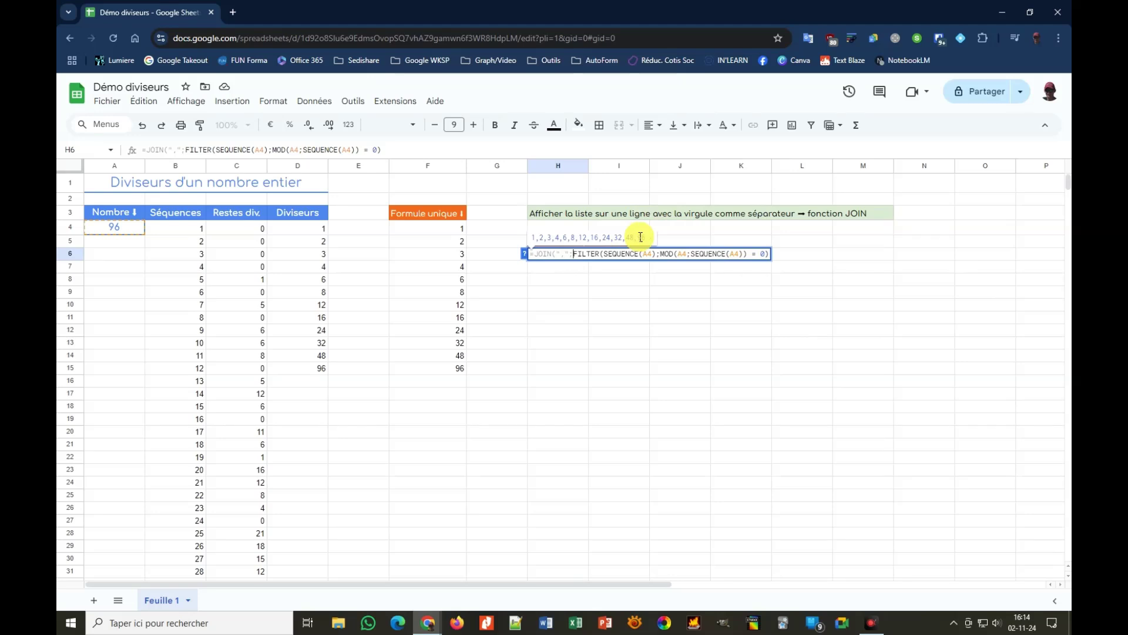
pyautogui.press('Return')
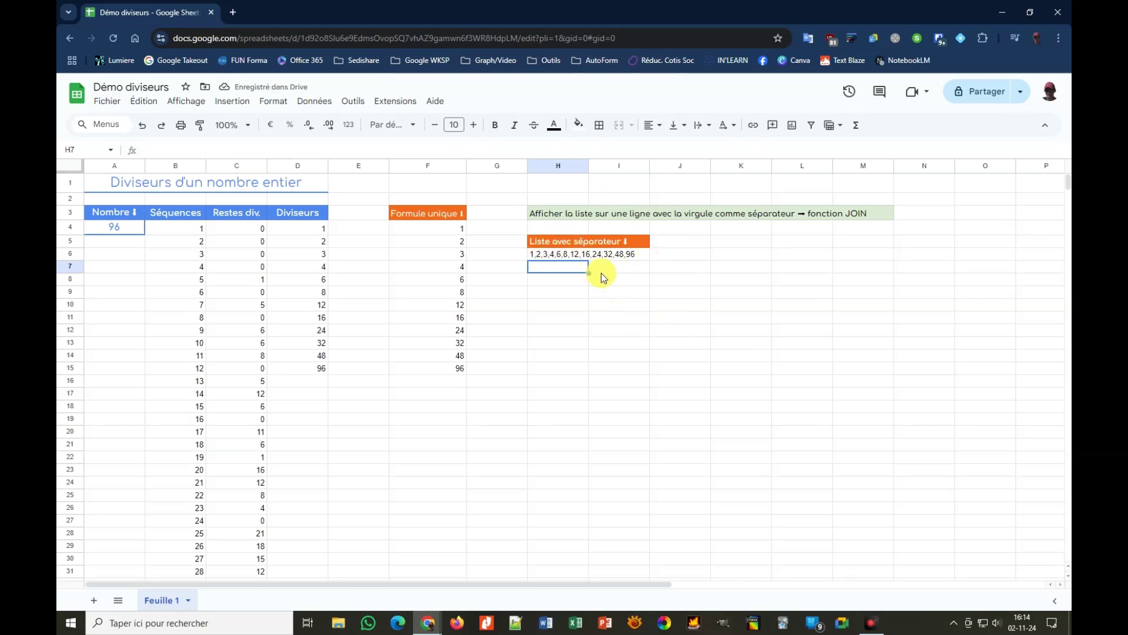
# Test the divisor results by entering 121, then 89, then 56 in A4
pyautogui.click(556, 281)
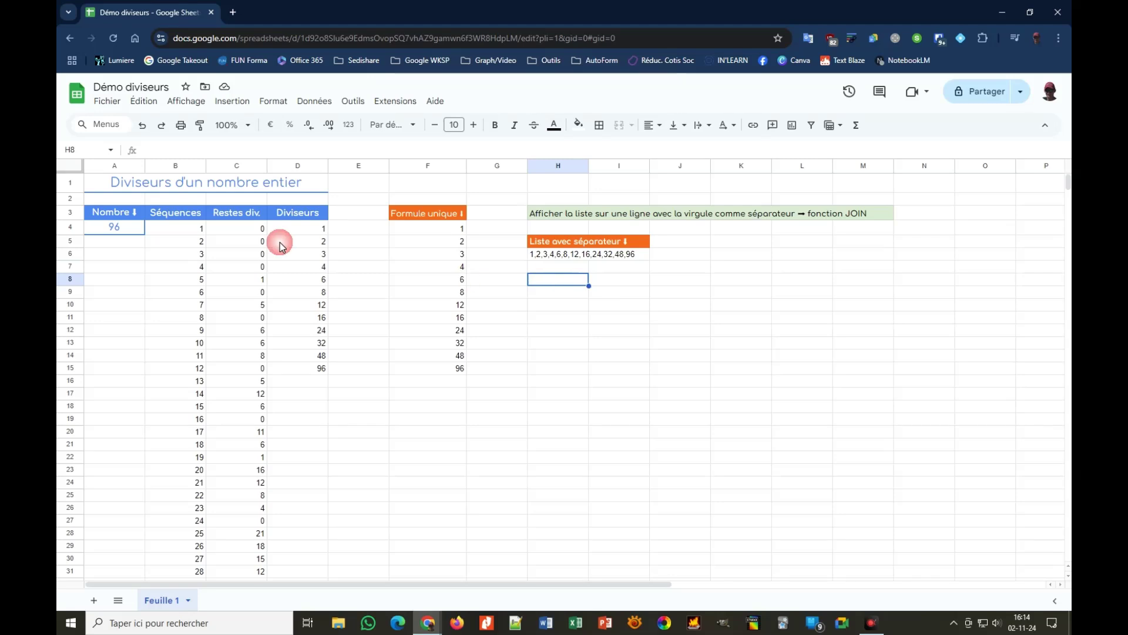
pyautogui.click(115, 225)
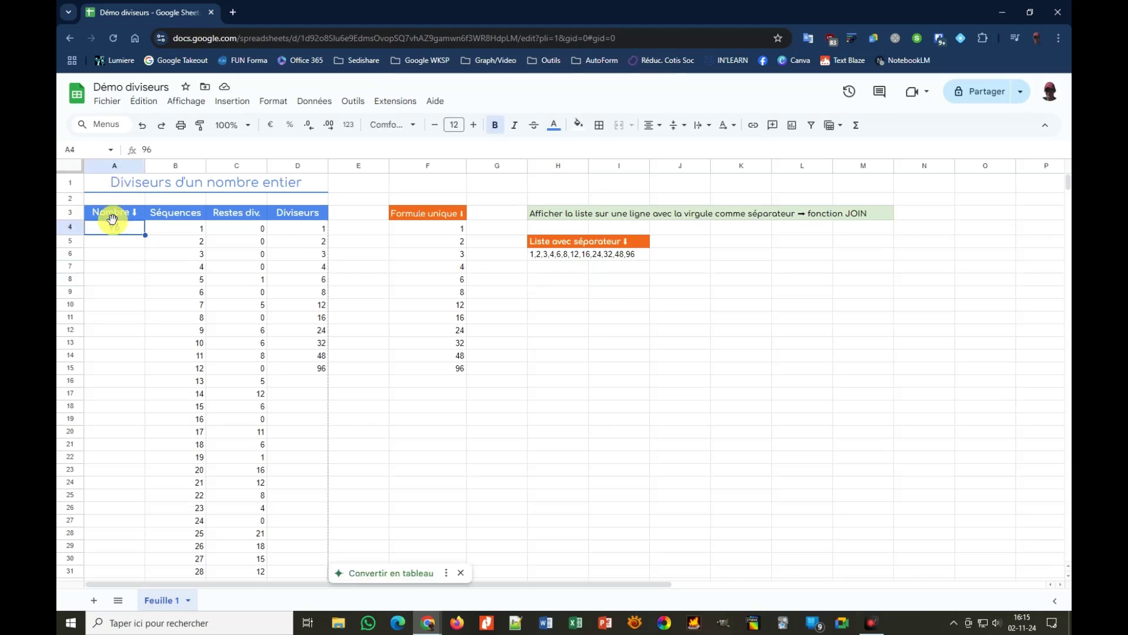
pyautogui.write('121')
pyautogui.press('Return')
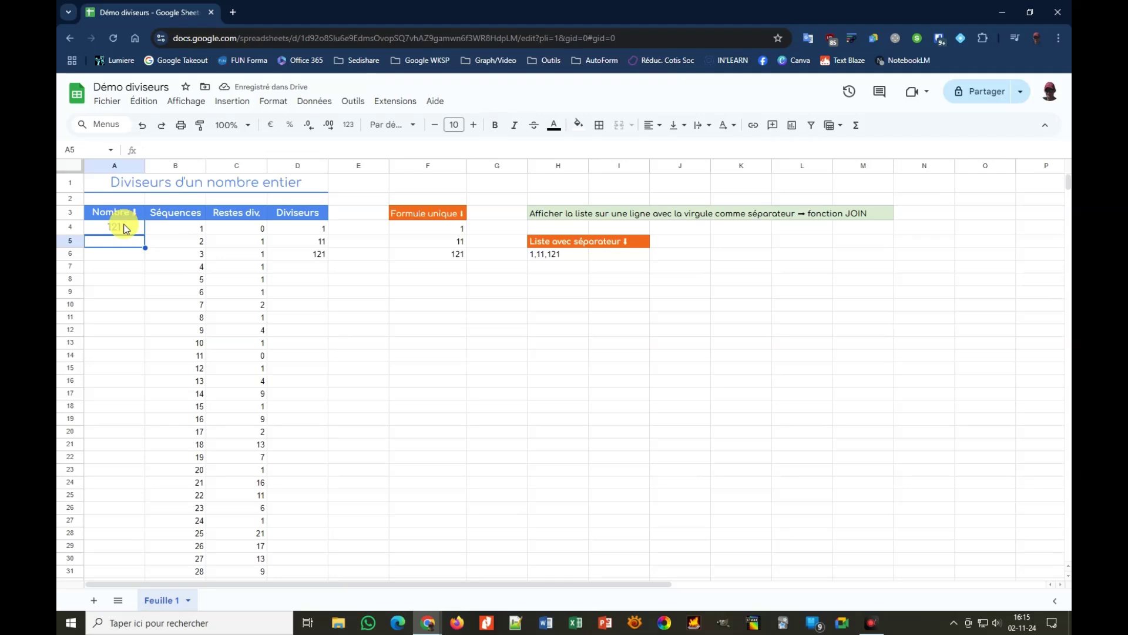
pyautogui.click(115, 229)
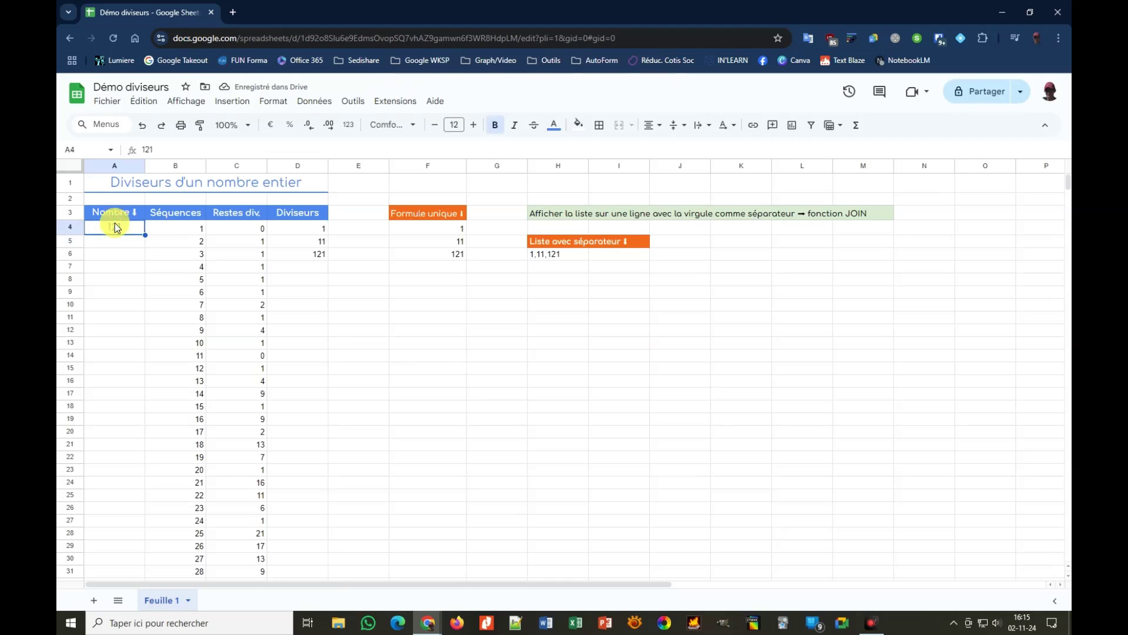
pyautogui.write('89')
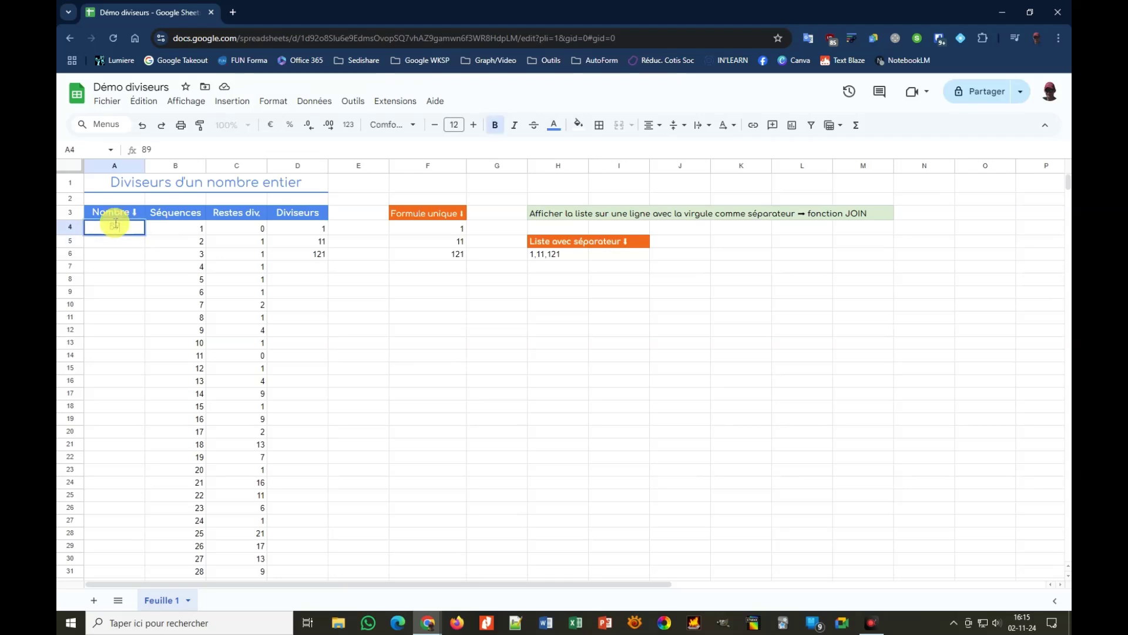
pyautogui.press('Return')
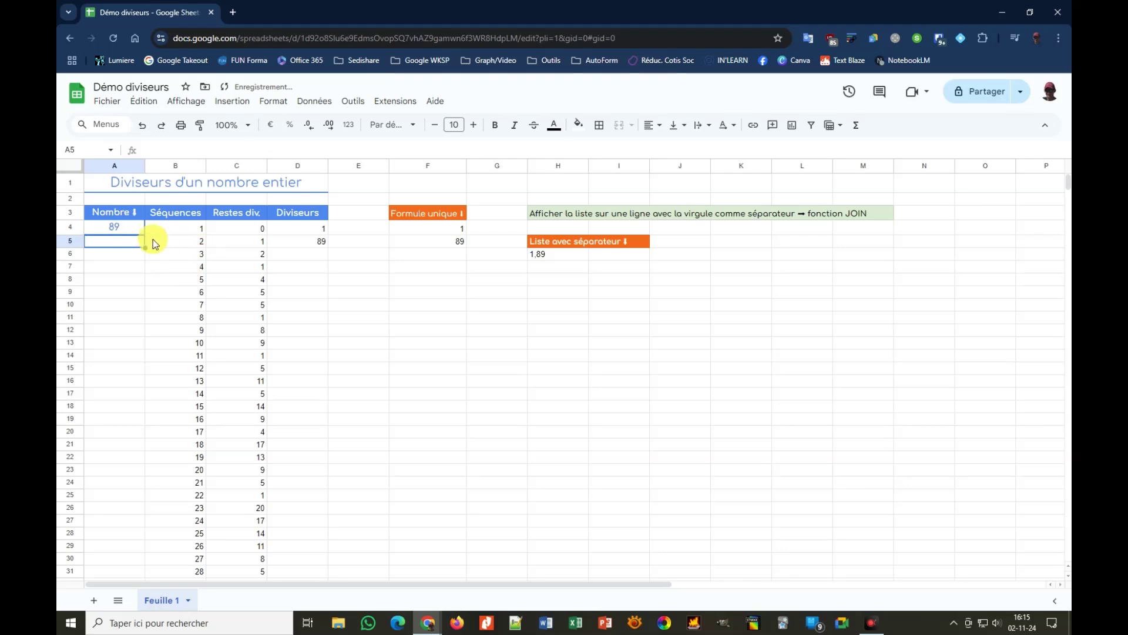
pyautogui.click(121, 228)
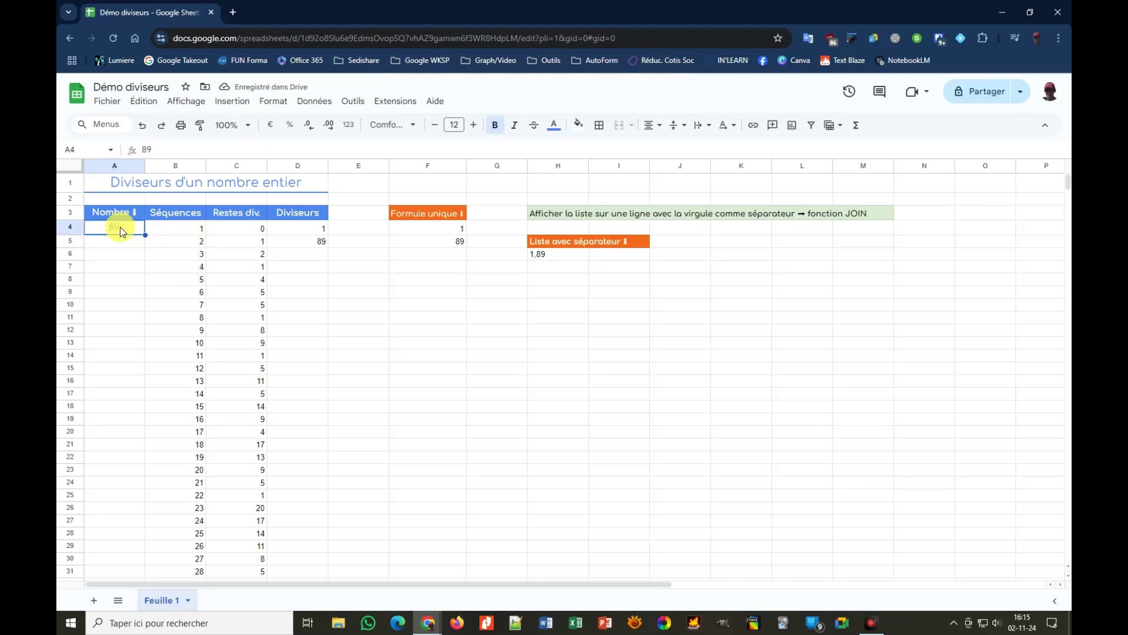
pyautogui.write('56')
pyautogui.press('Return')
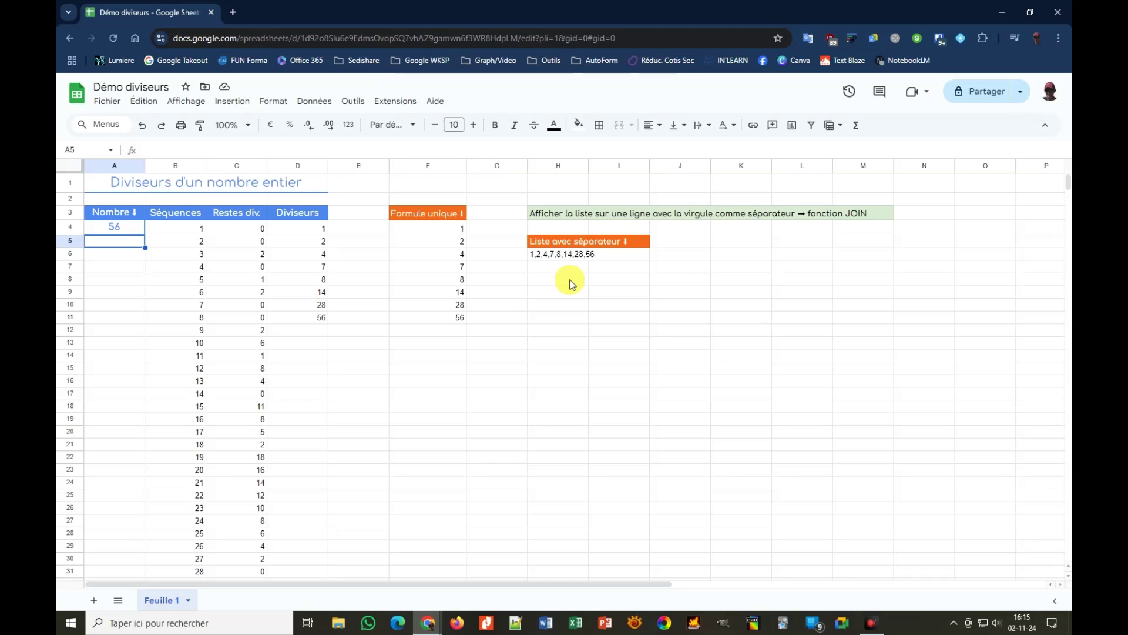
# Copy H6's JOIN formula into H9 and add an orange Écriture mathématique header in H8
pyautogui.click(552, 257)
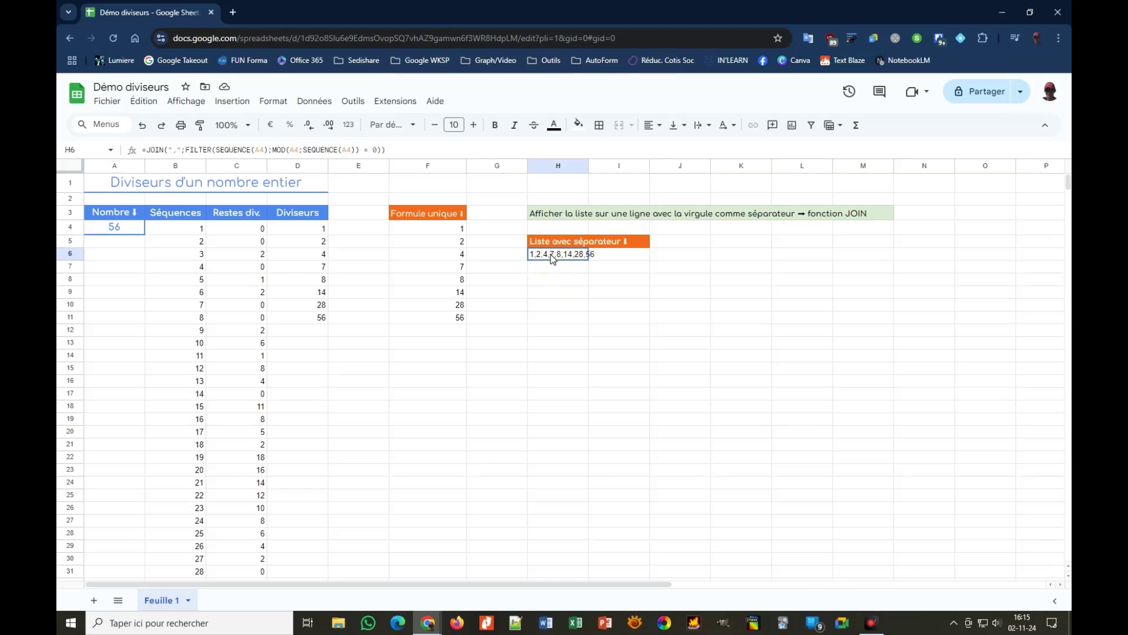
pyautogui.click(553, 259)
pyautogui.moveTo(386, 150); pyautogui.dragTo(137, 156)
pyautogui.hotkey('ctrl', 'c')
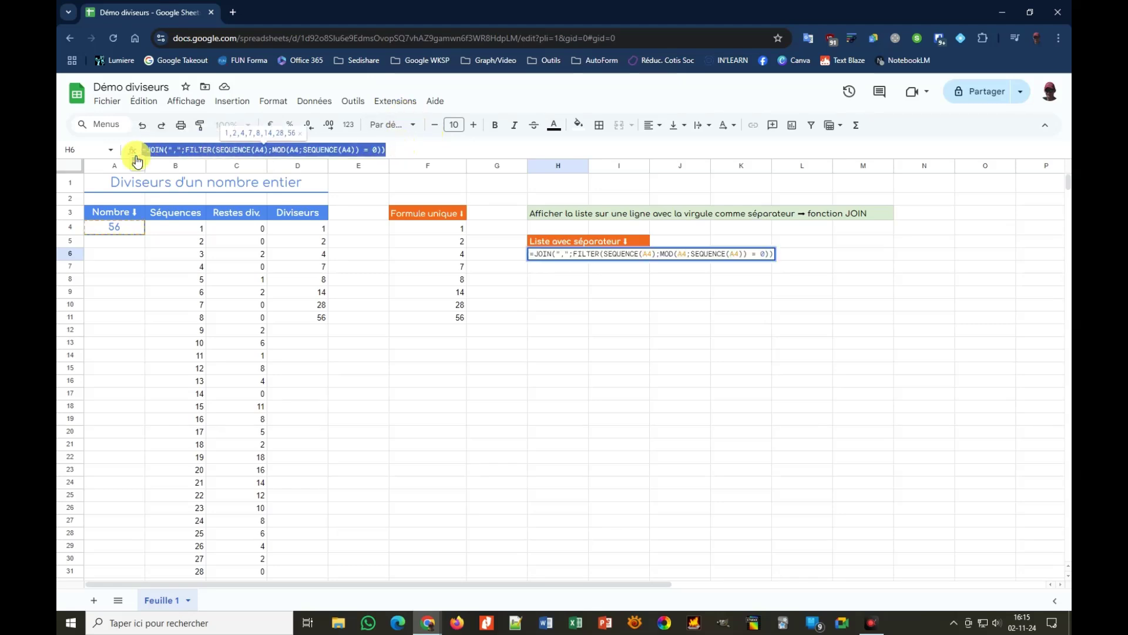
pyautogui.click(567, 293)
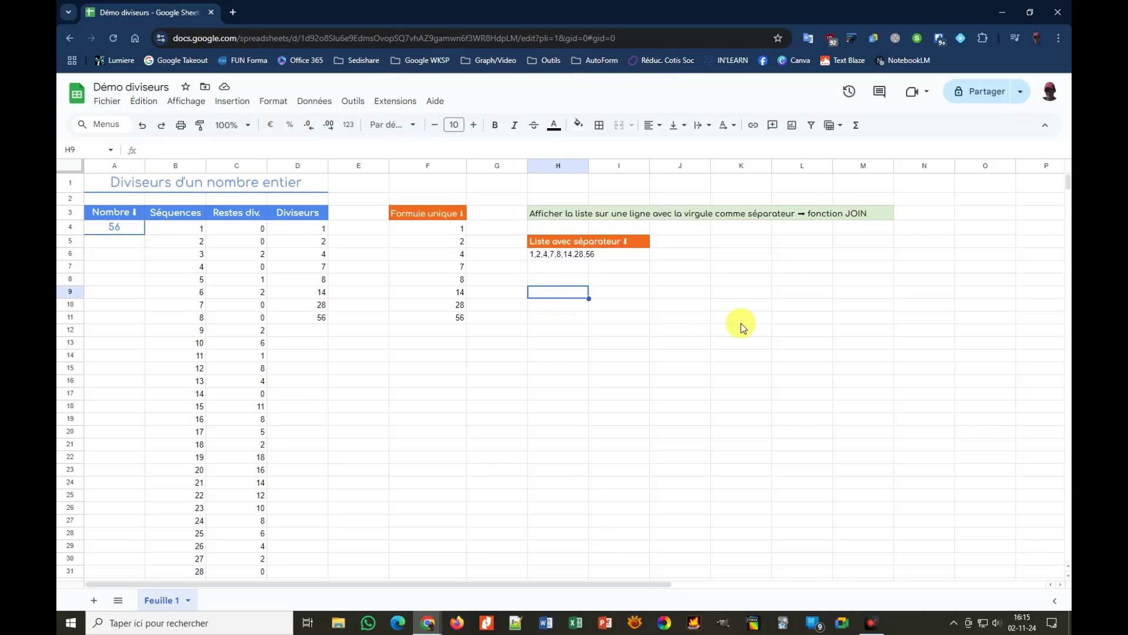
pyautogui.hotkey('ctrl', 'v')
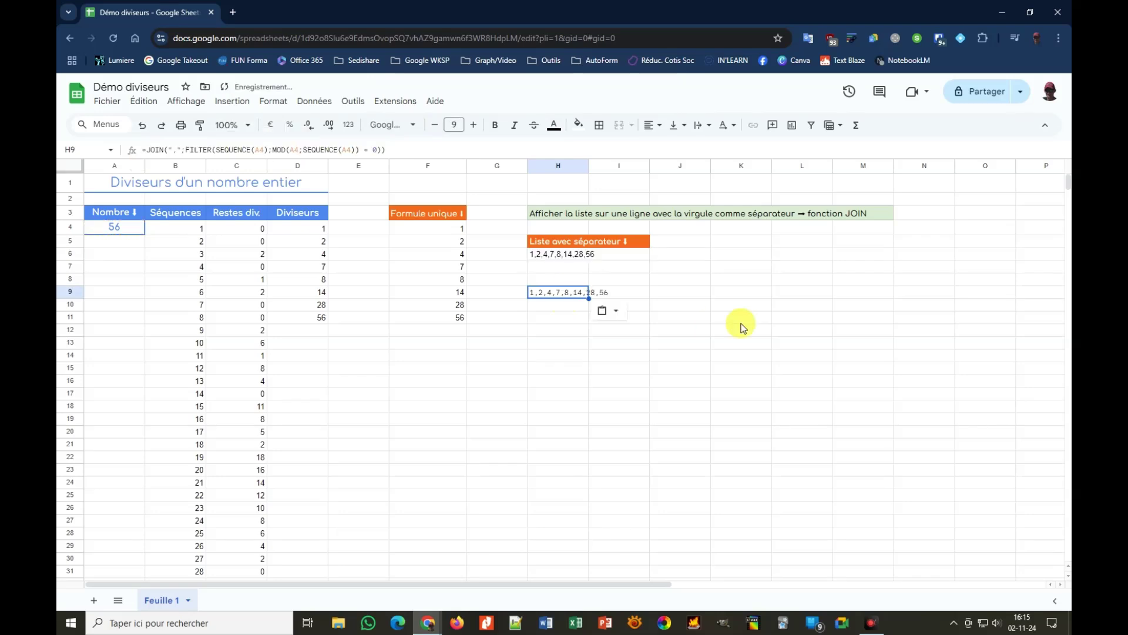
pyautogui.press('F2')
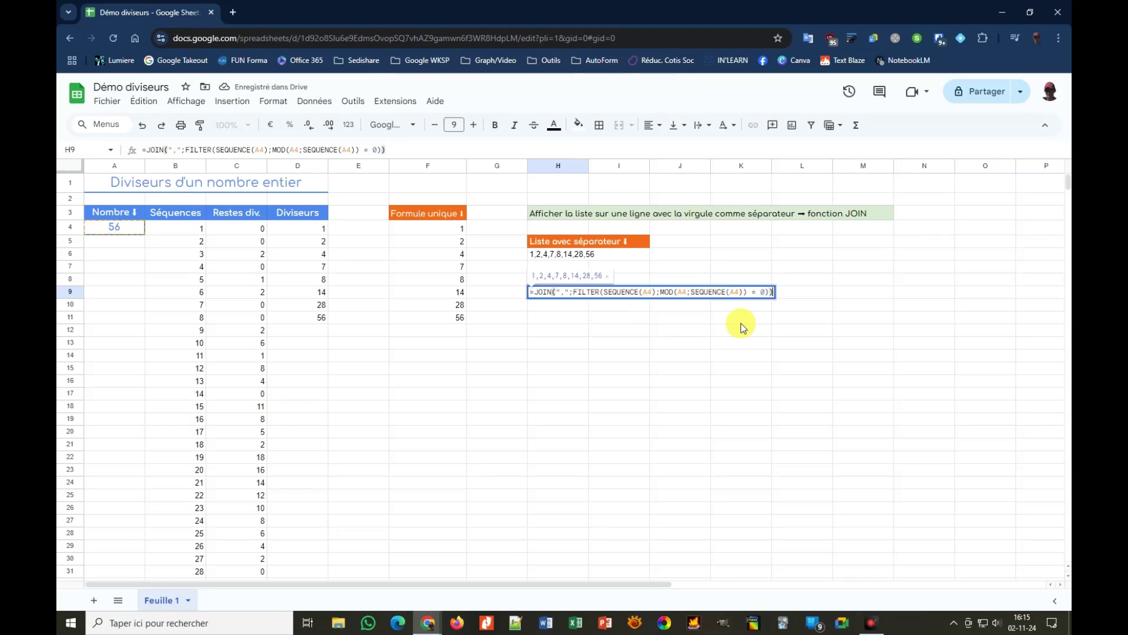
pyautogui.press('Return')
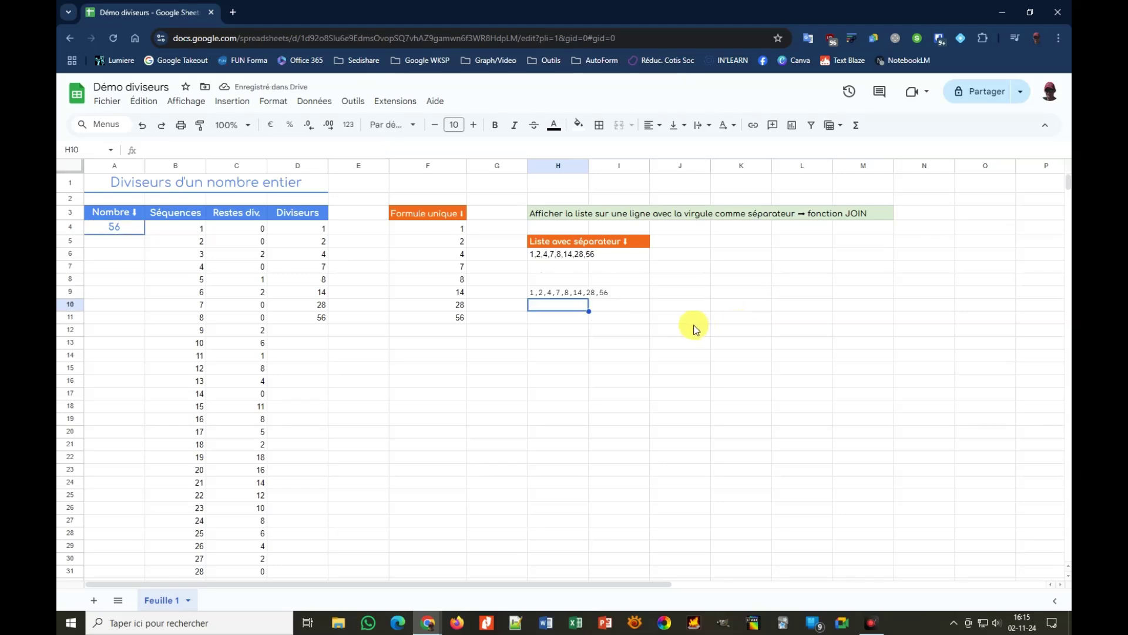
pyautogui.click(559, 281)
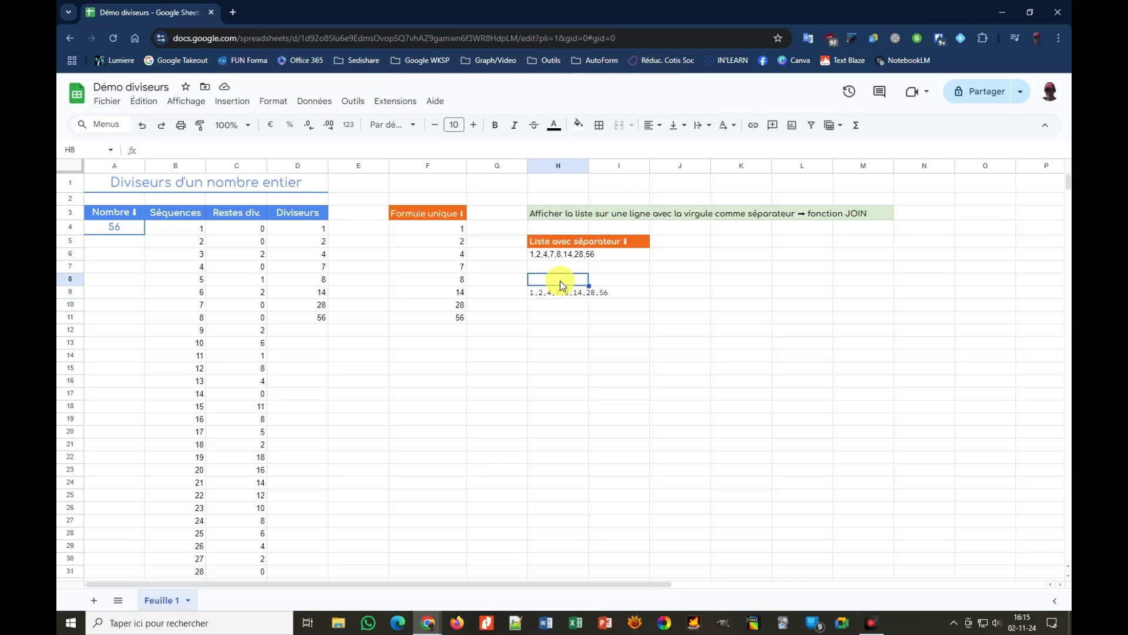
pyautogui.click(558, 302)
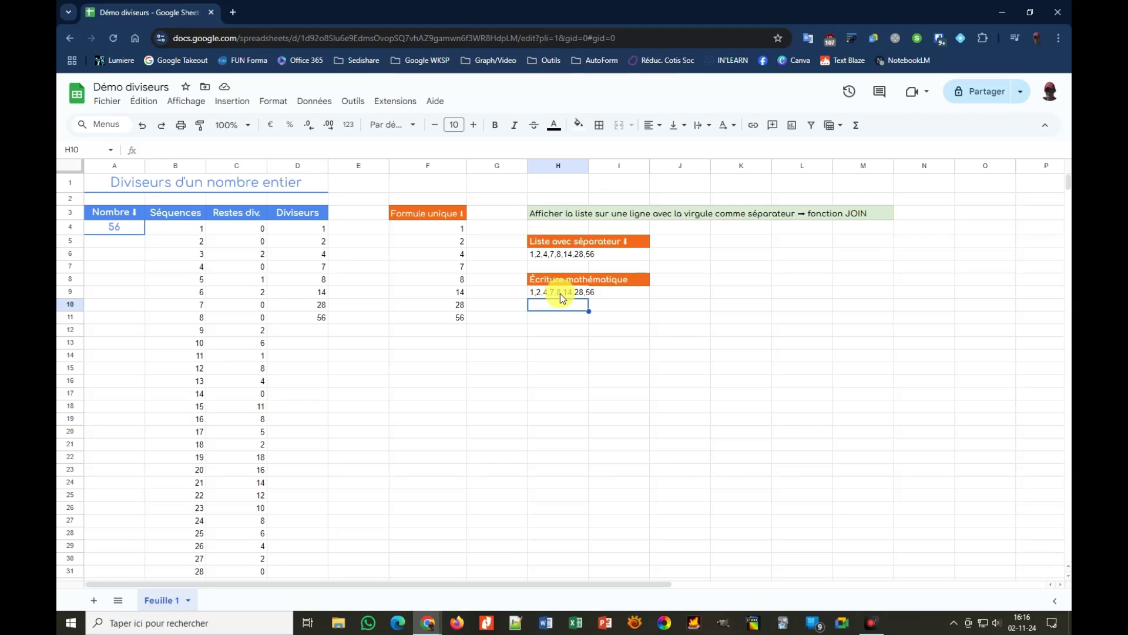
# Wrap H9's formula as "div " & A4 & " = {" & JOIN(...) & "}", giving div 56 = {1,2,4,7,8,14,28,56}
pyautogui.click(561, 294)
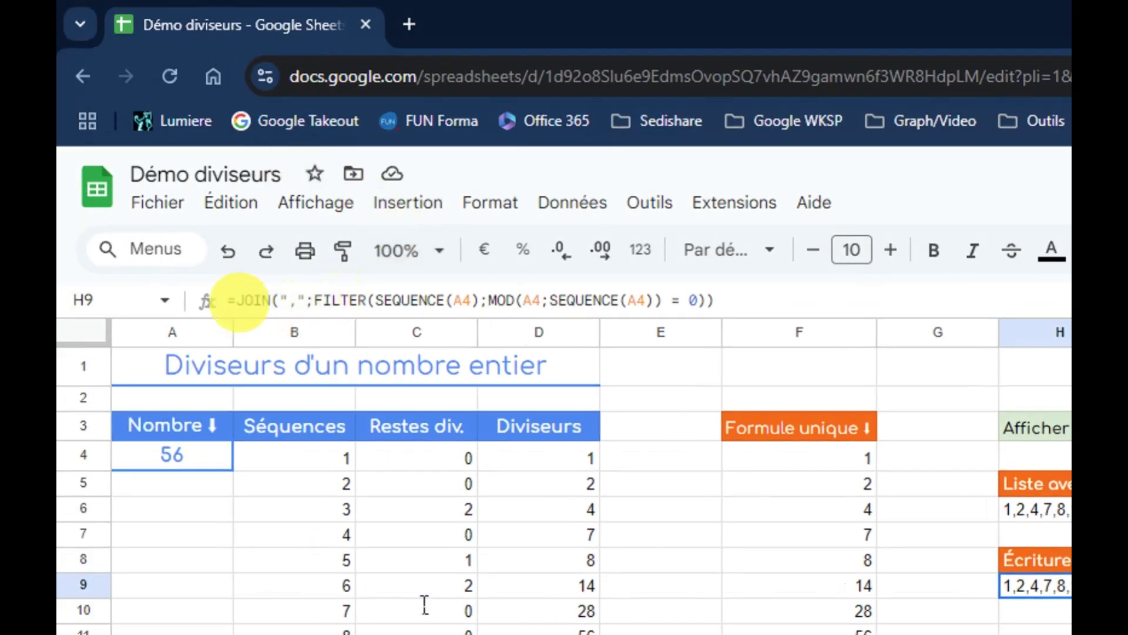
pyautogui.click(234, 301)
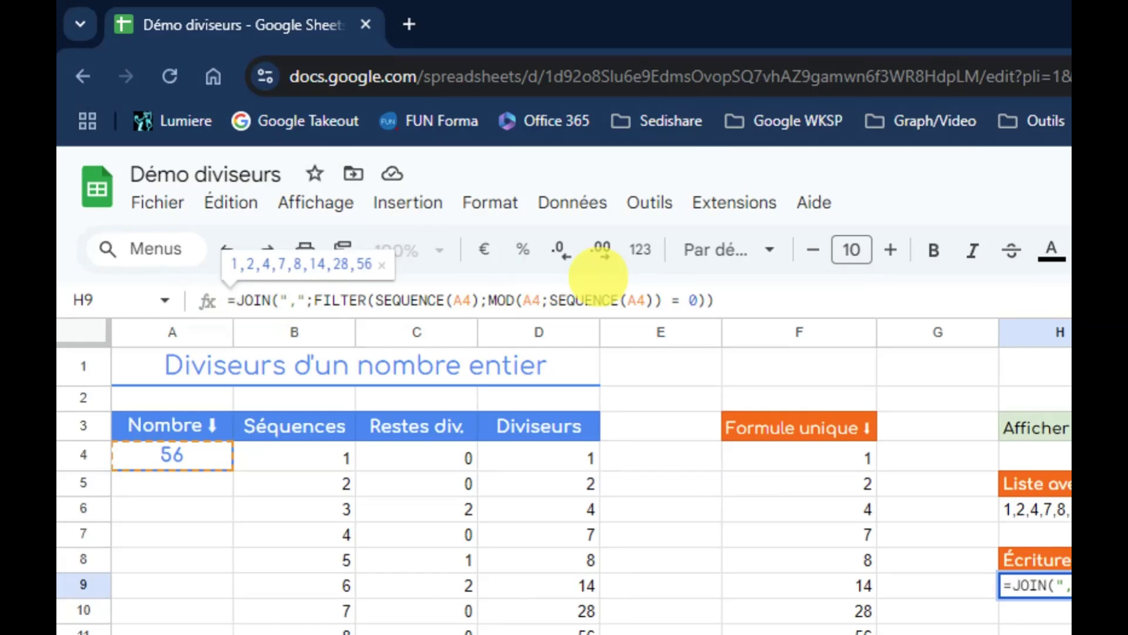
pyautogui.write('"div')
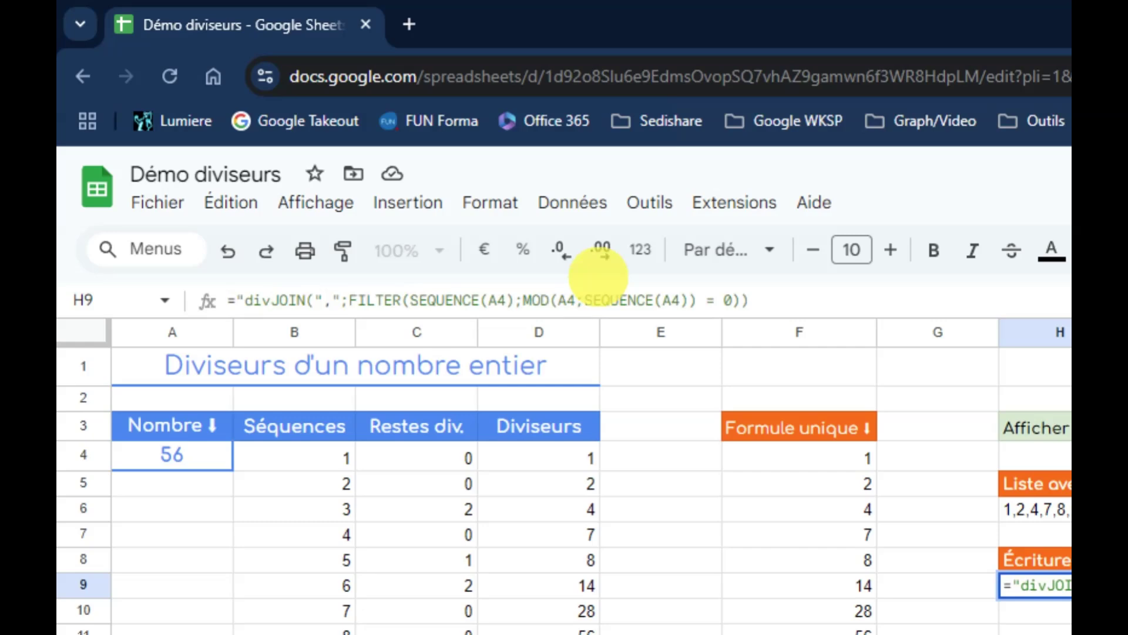
pyautogui.write('"')
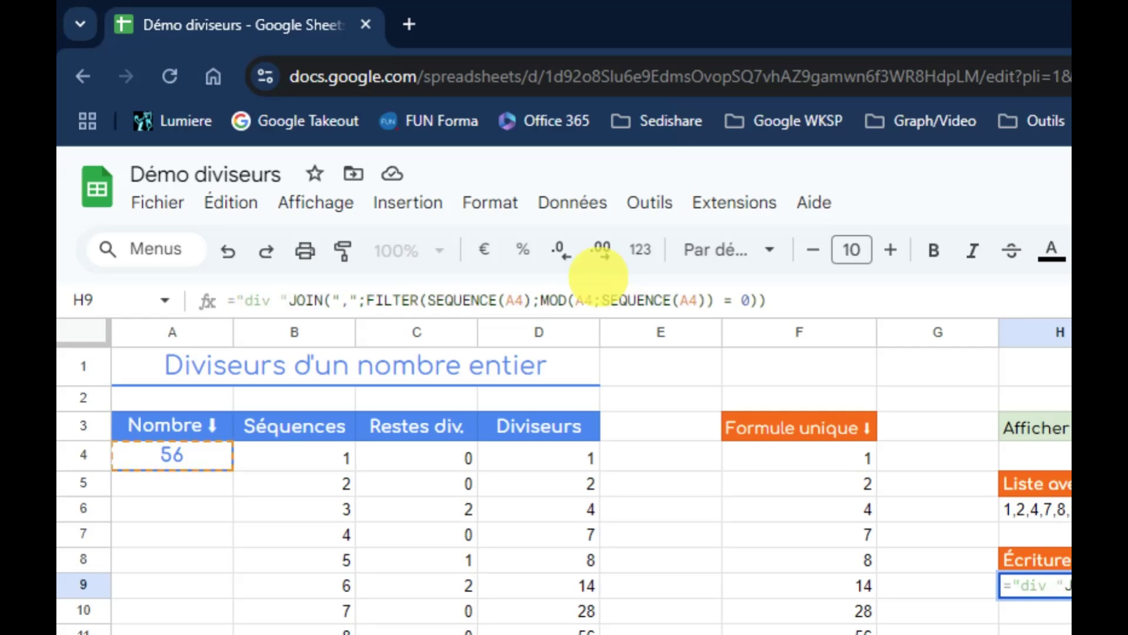
pyautogui.write(' &')
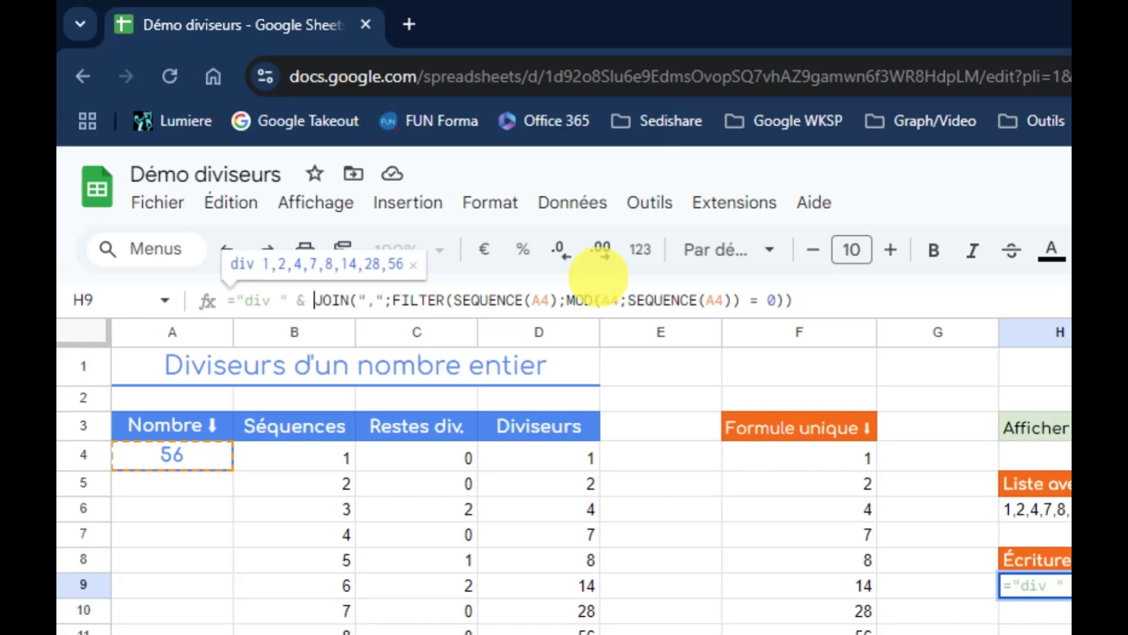
pyautogui.write(' A4')
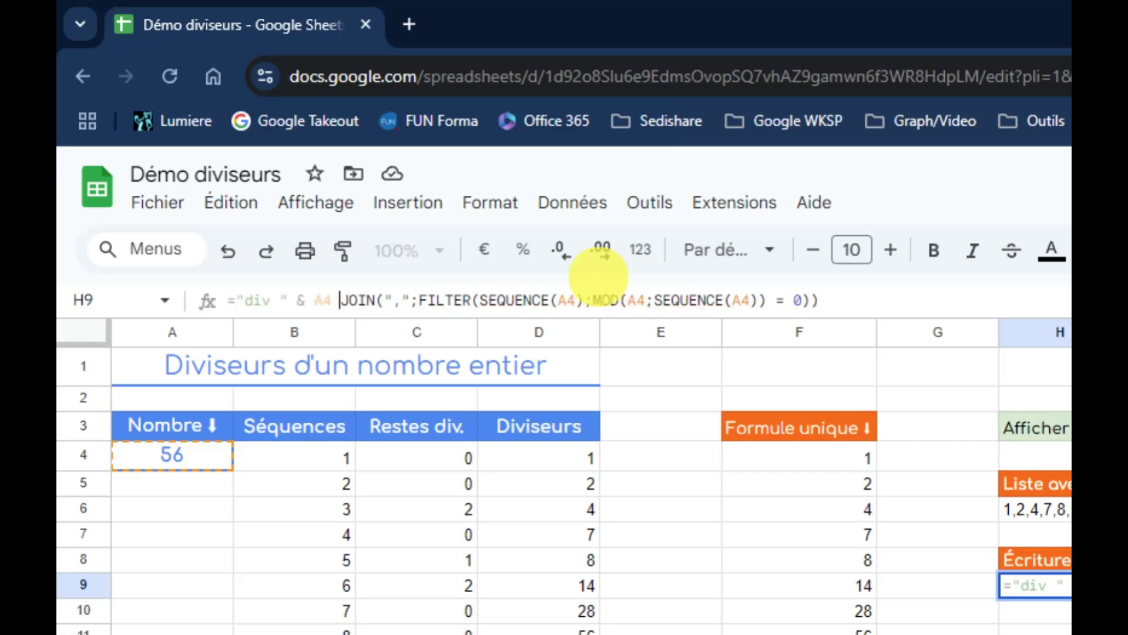
pyautogui.write(' &')
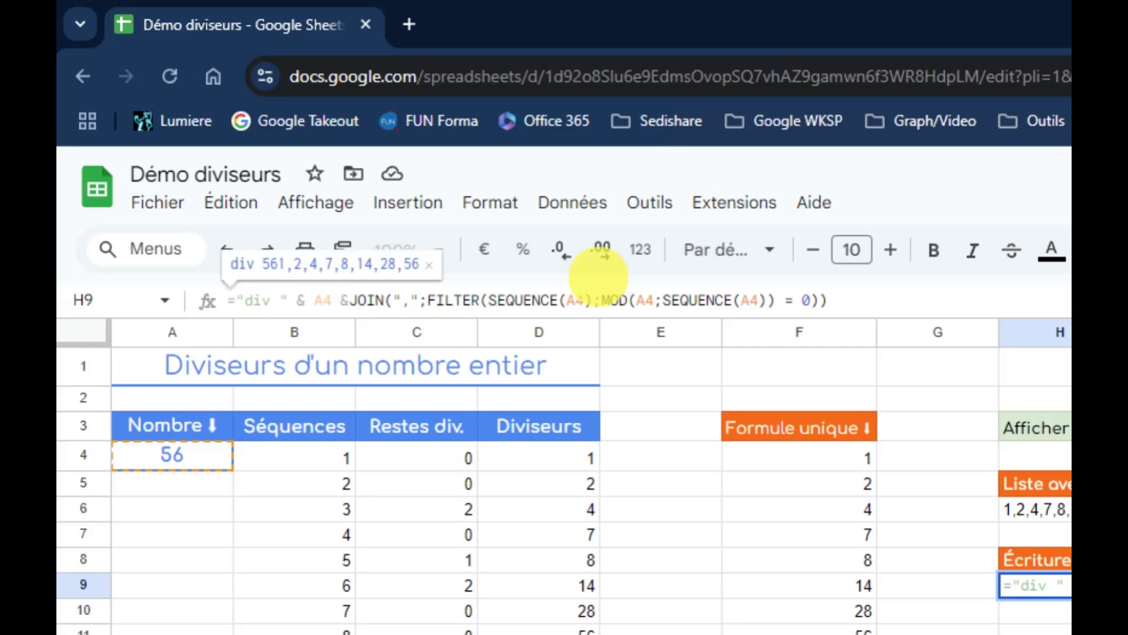
pyautogui.write(' " = ')
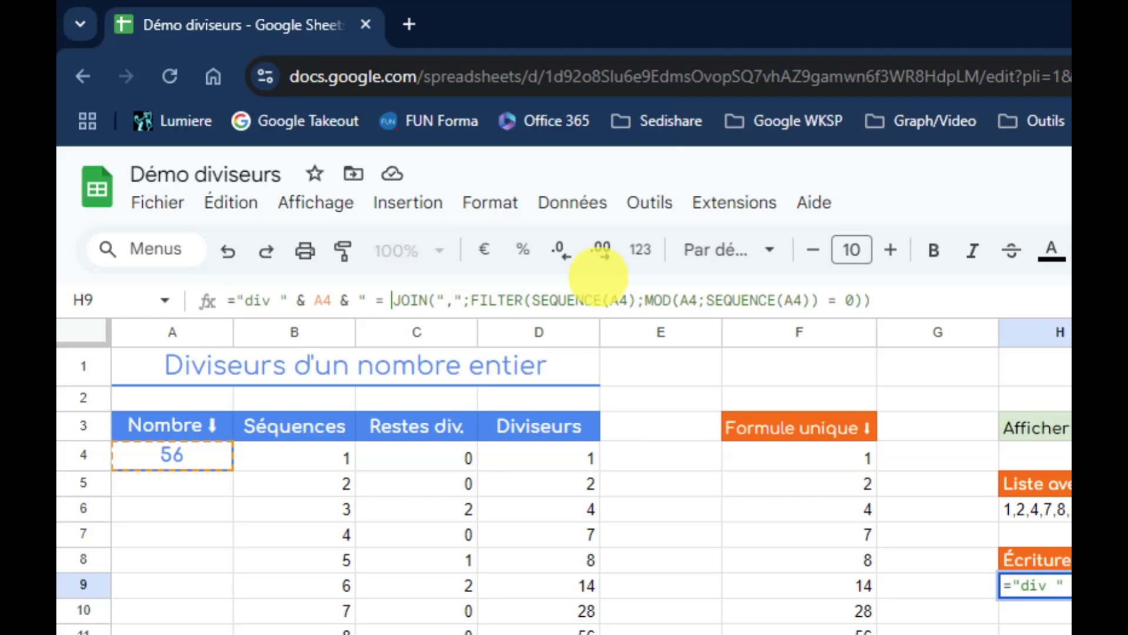
pyautogui.write('{')
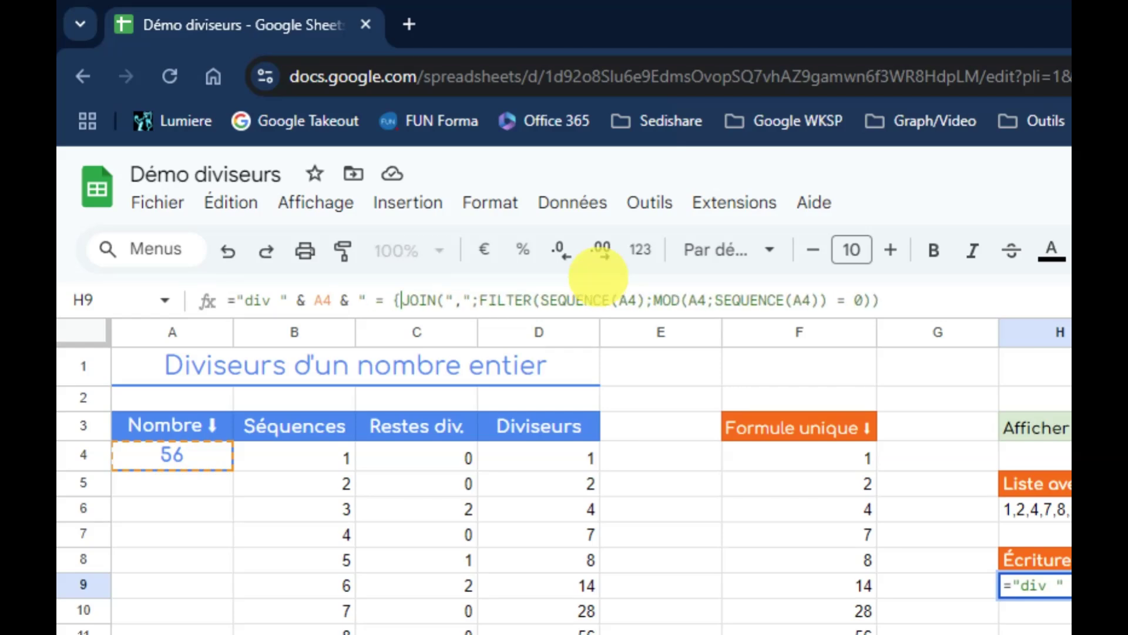
pyautogui.write('"')
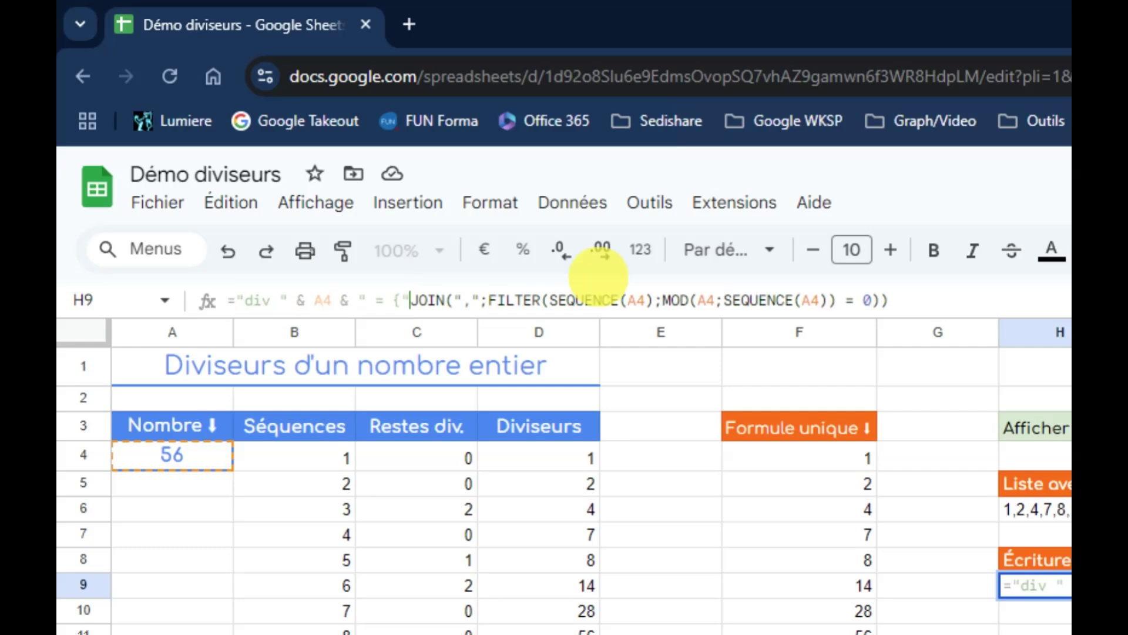
pyautogui.write(' &')
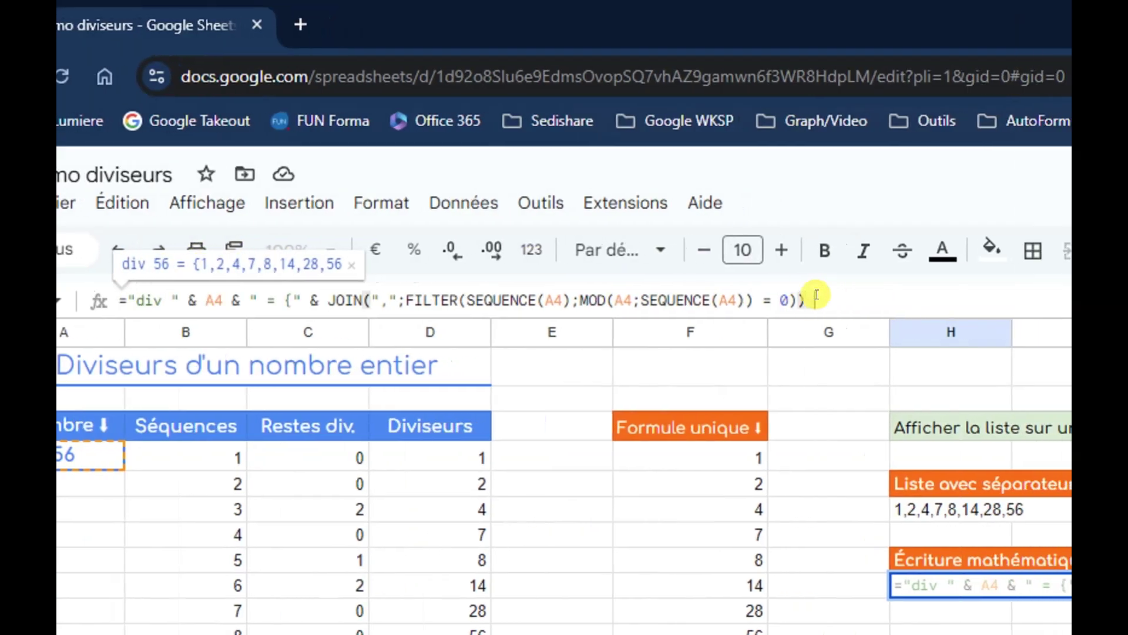
pyautogui.write('& "')
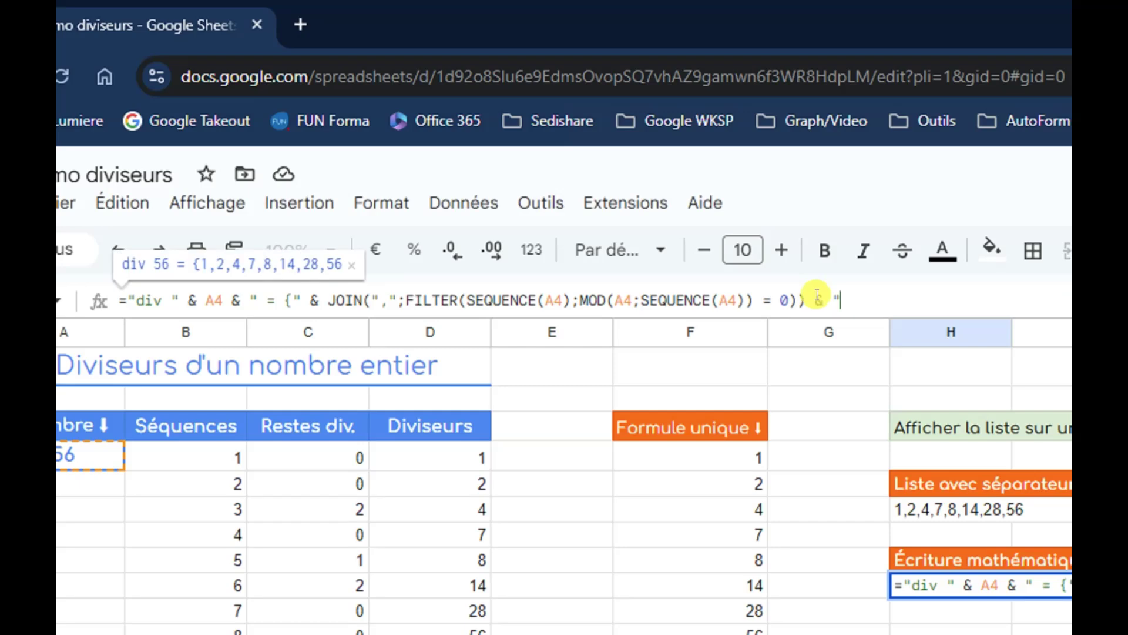
pyautogui.write('}"')
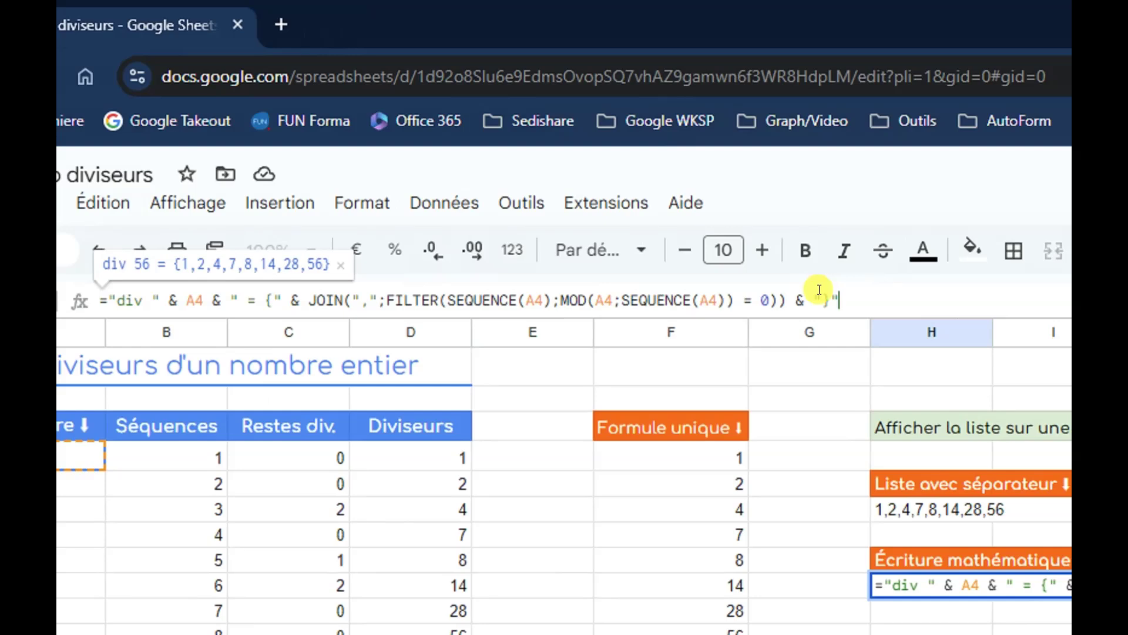
pyautogui.press('Return')
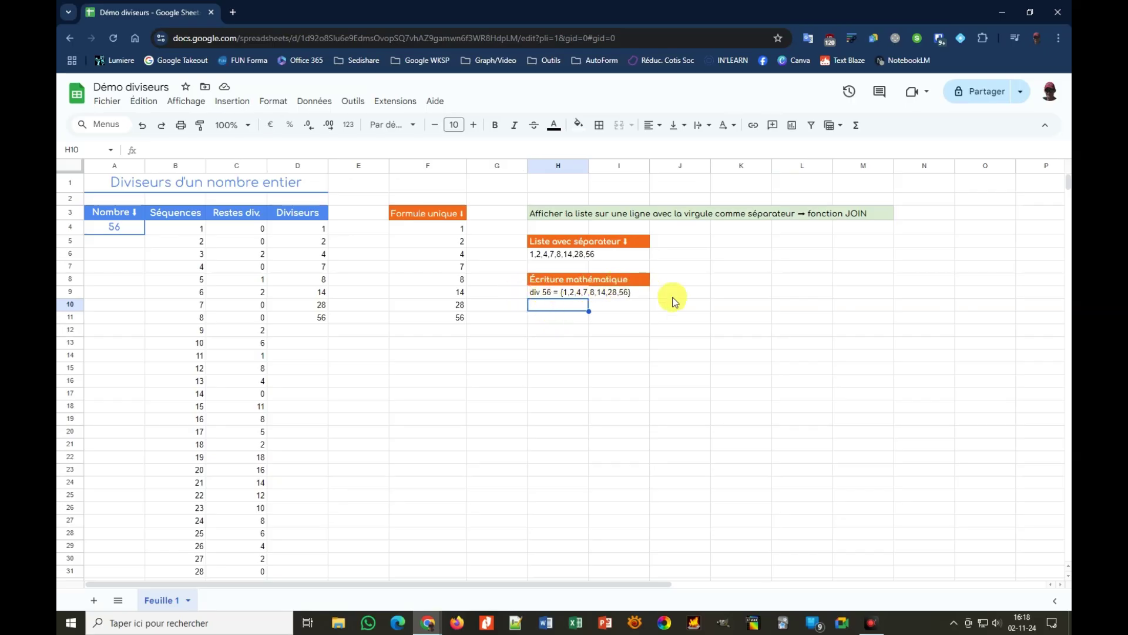
# Try 85 in A4 to check the divisors, then put 56 back
pyautogui.click(126, 229)
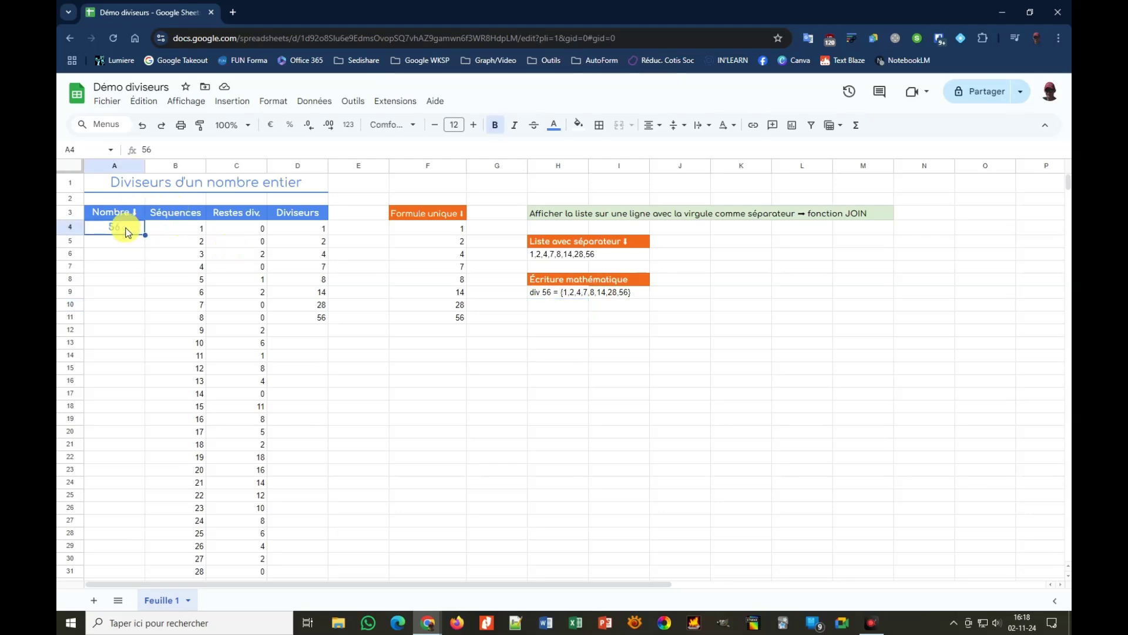
pyautogui.write('8')
pyautogui.press('Return')
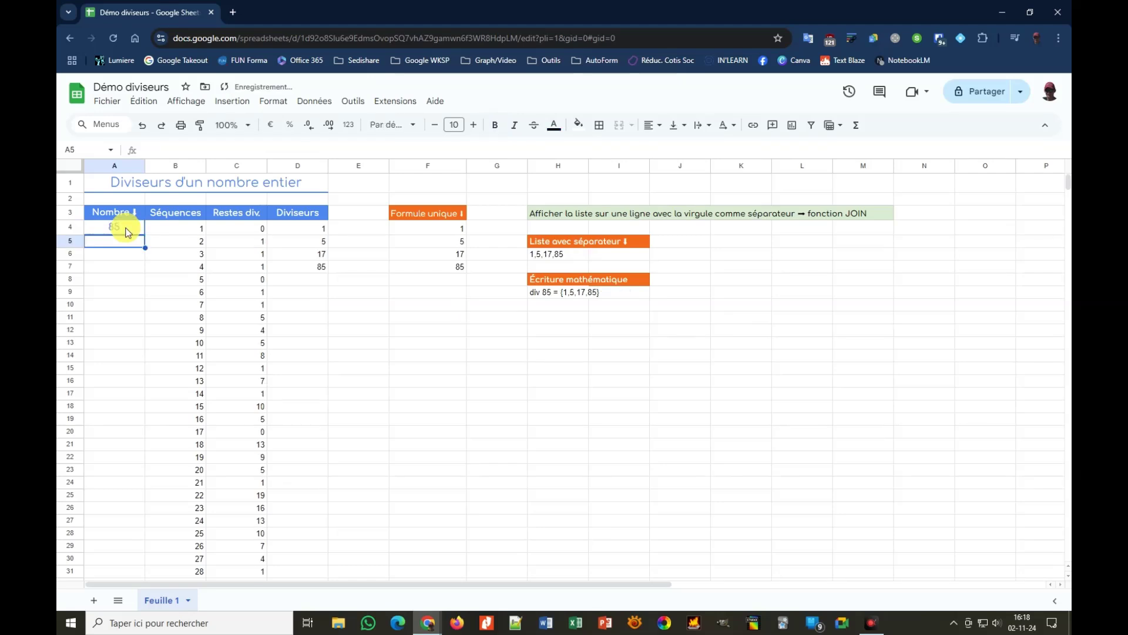
pyautogui.click(115, 228)
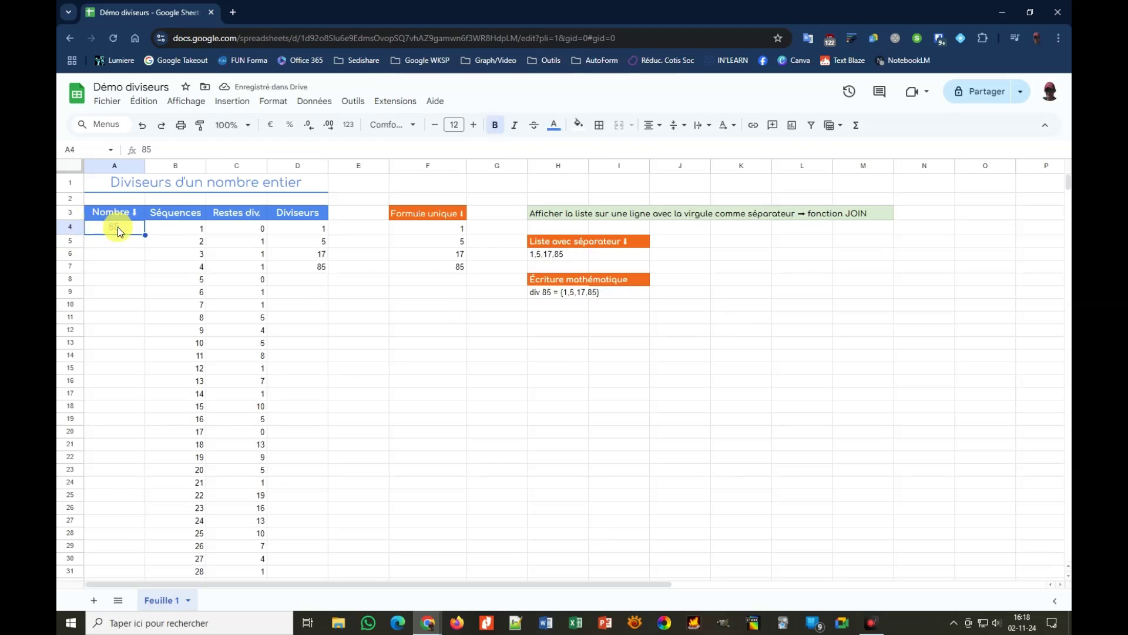
pyautogui.write('56')
pyautogui.press('Return')
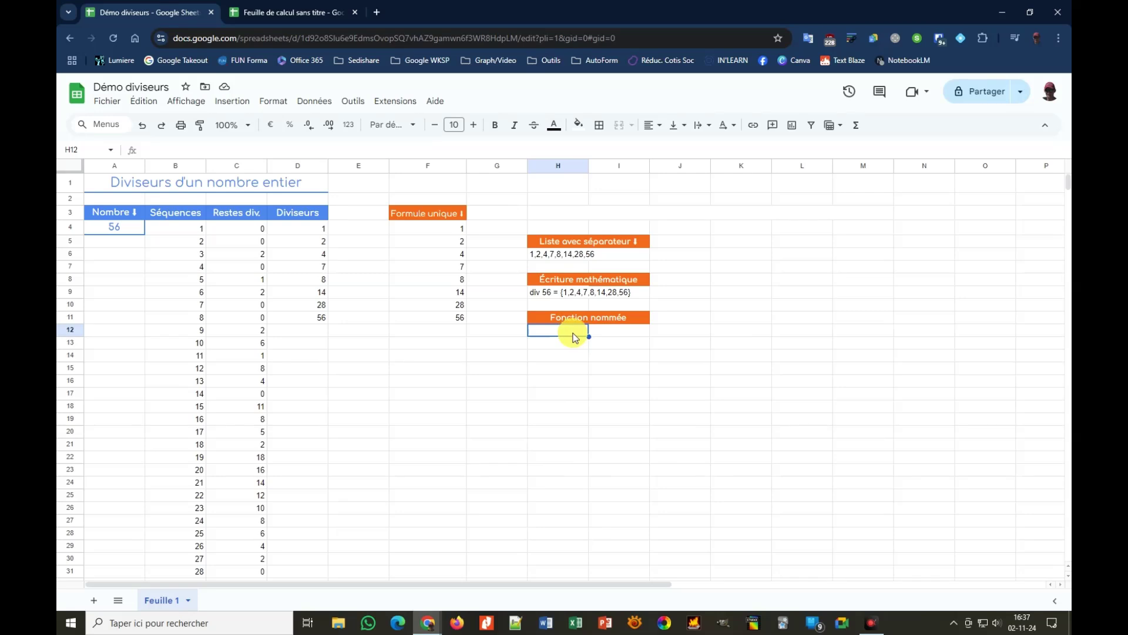
# Copy H9's entire div formula, then select empty H12 and open the Données menu
pyautogui.click(542, 291)
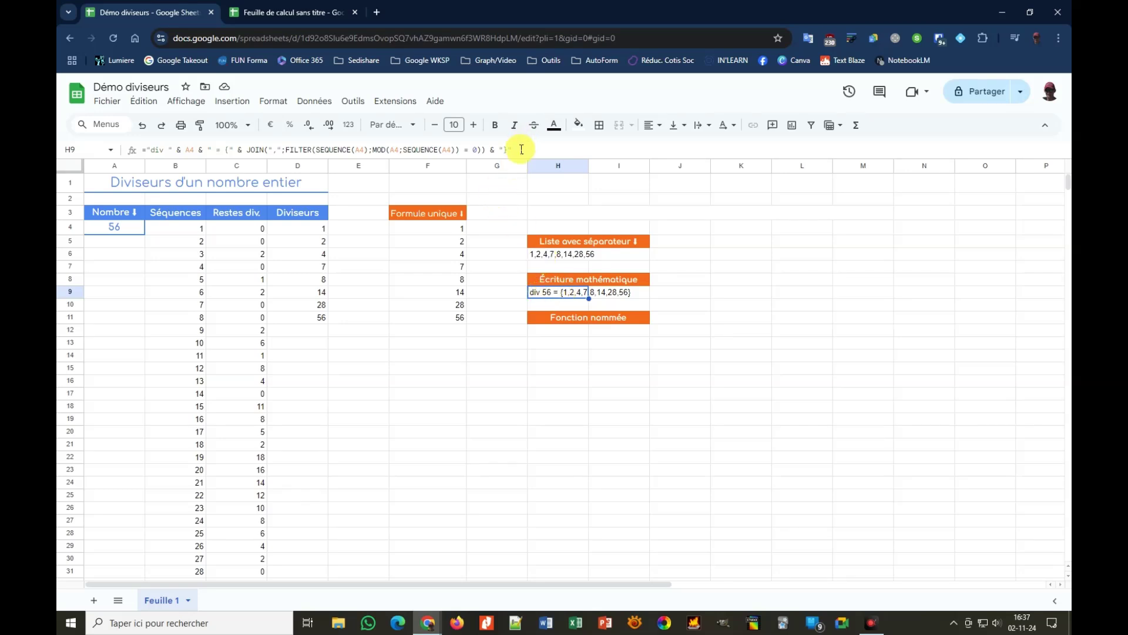
pyautogui.moveTo(522, 149); pyautogui.dragTo(143, 160)
pyautogui.hotkey('ctrl', 'c')
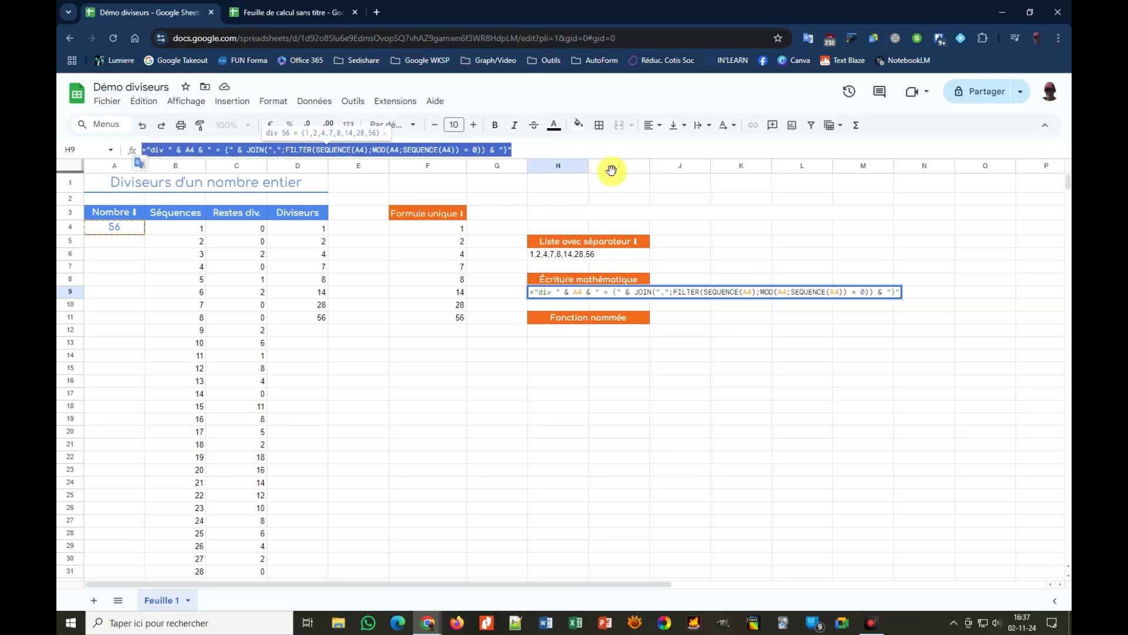
pyautogui.click(563, 332)
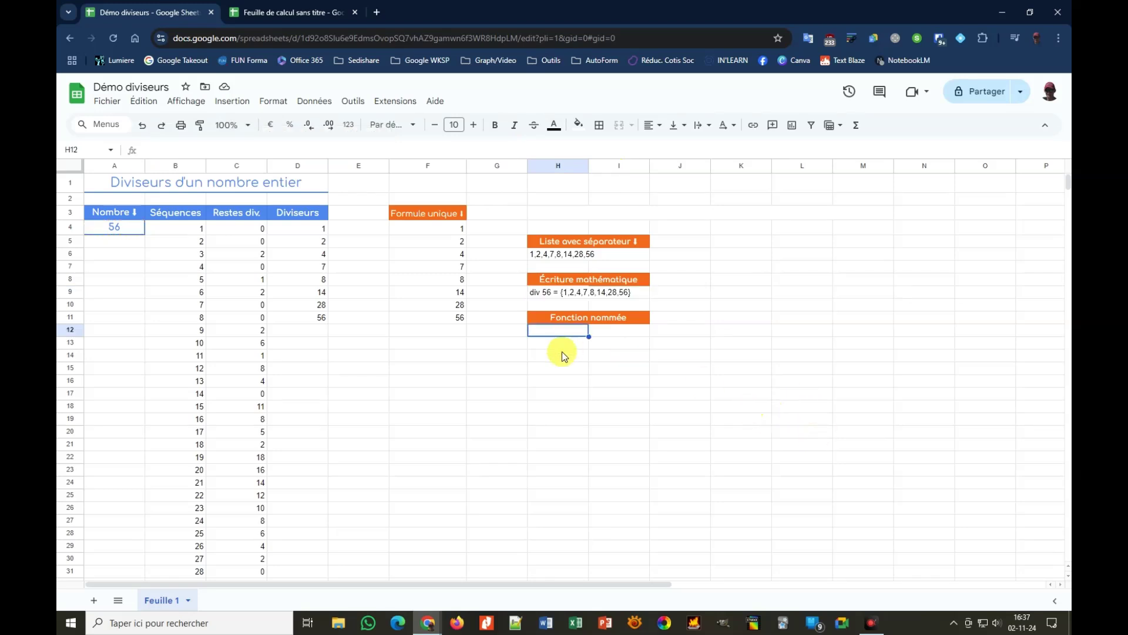
pyautogui.click(320, 105)
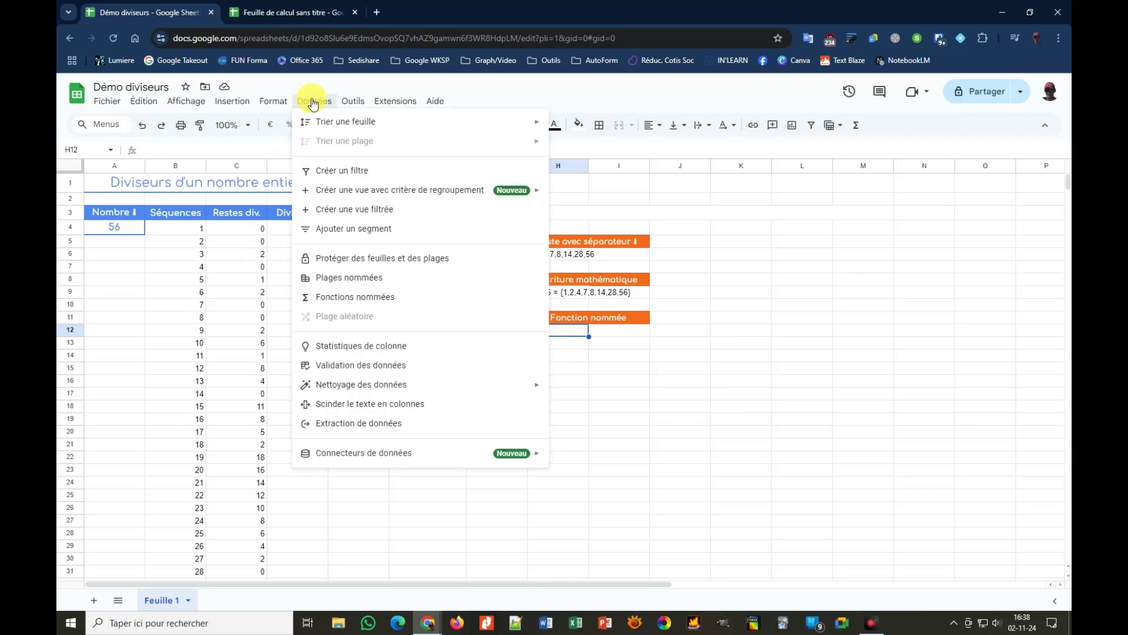
# Create a named function DIVISEURS described as "écrit l'ensemble des diviseurs d'un nombre entier"
pyautogui.click(351, 298)
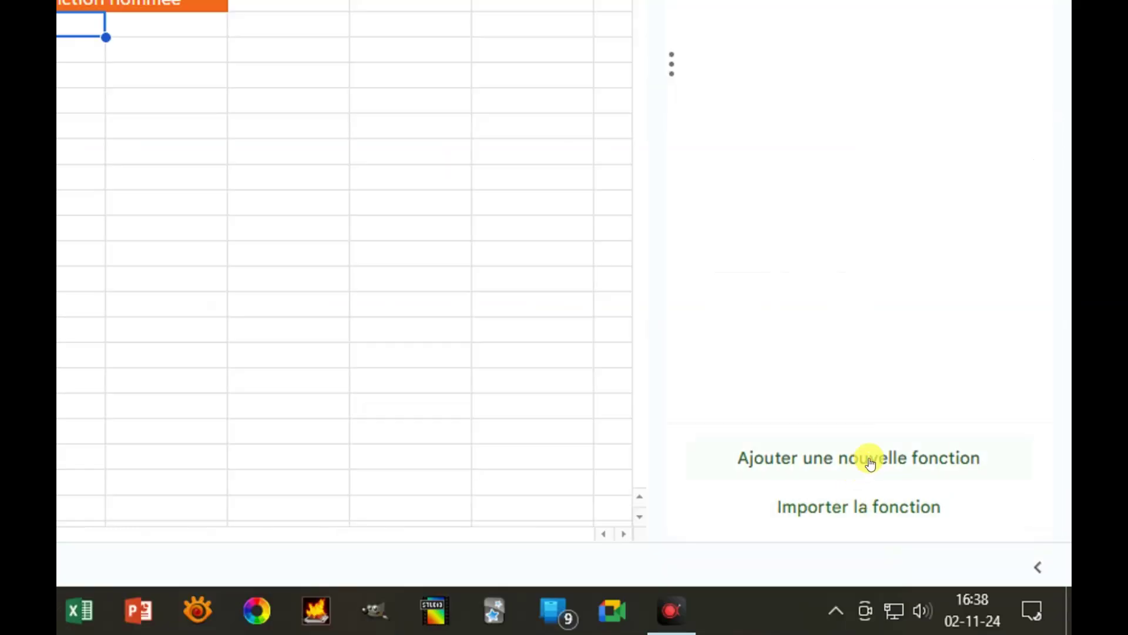
pyautogui.click(870, 464)
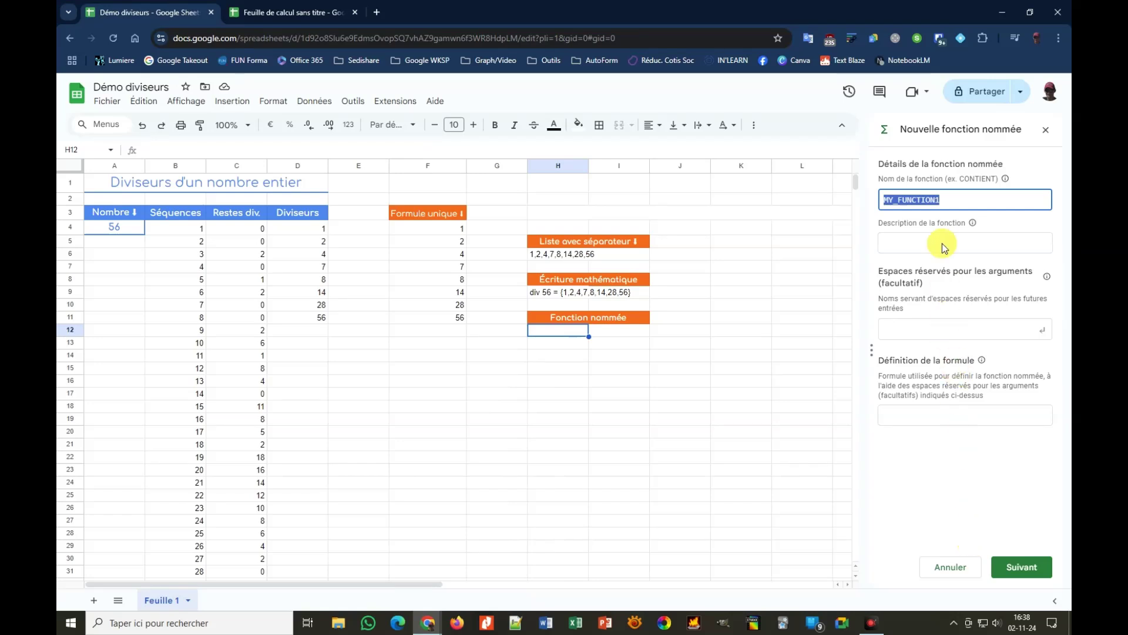
pyautogui.write('DIVIS')
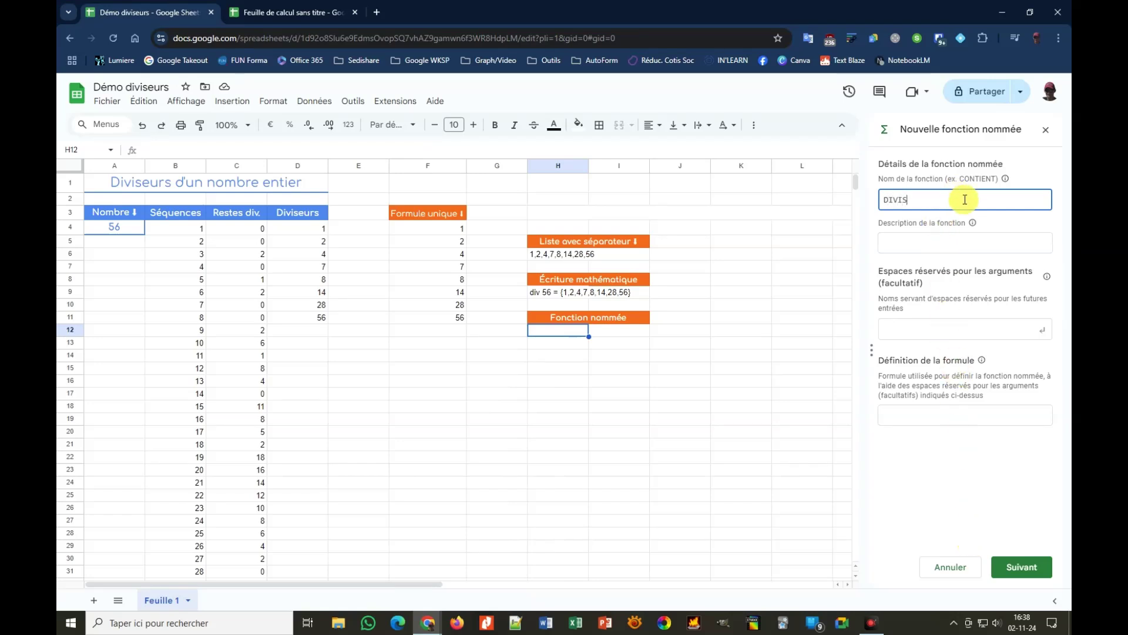
pyautogui.write('EURS')
pyautogui.click(943, 241)
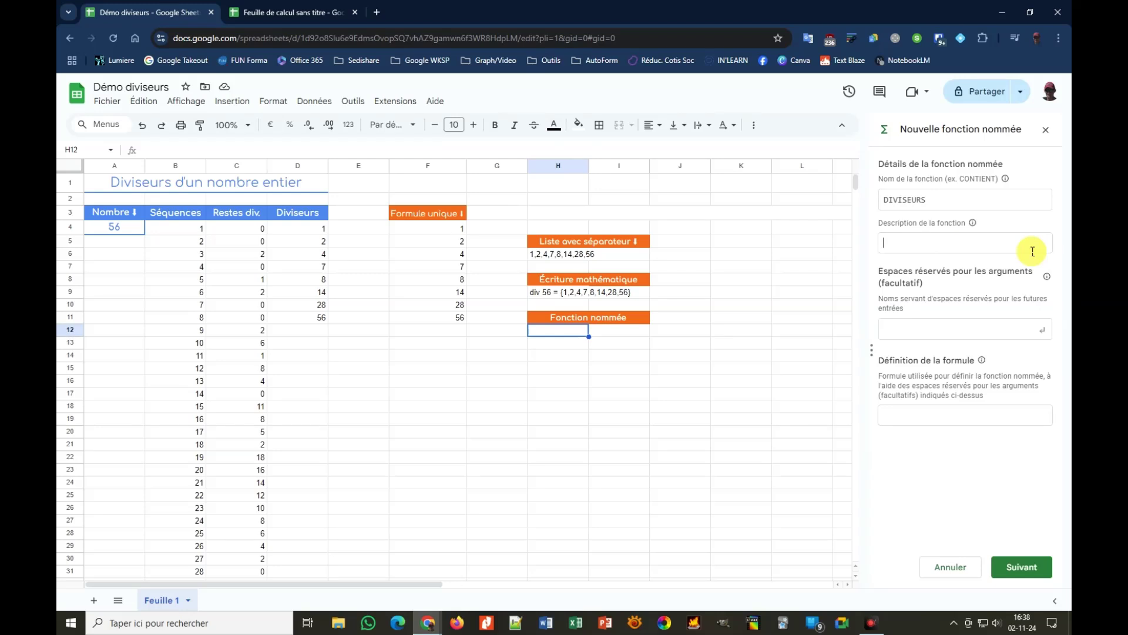
pyautogui.write("écrit l'ensemble des diviseurs d'un n")
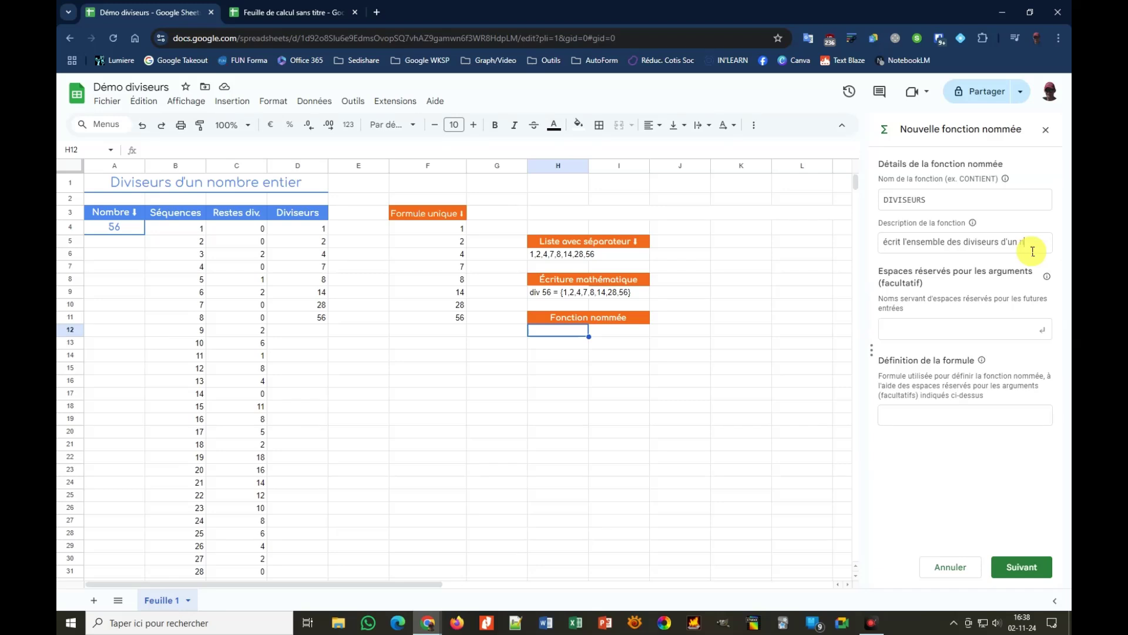
pyautogui.write('ombre ')
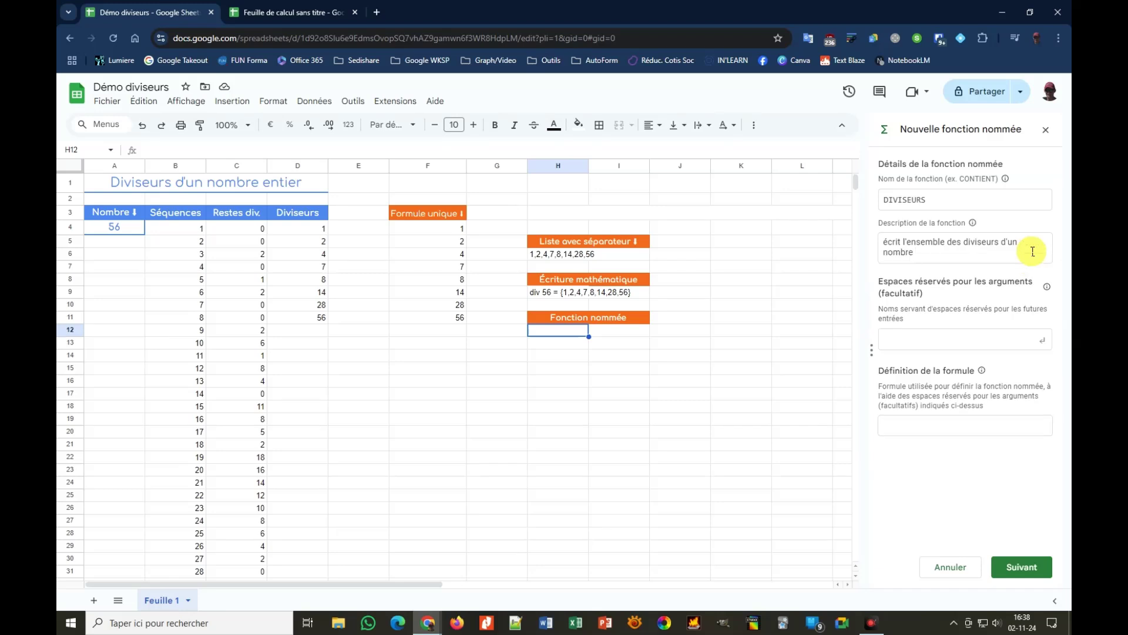
pyautogui.write('entier')
# Add the argument placeholder nombre and paste the divisors formula as the definition
pyautogui.click(944, 340)
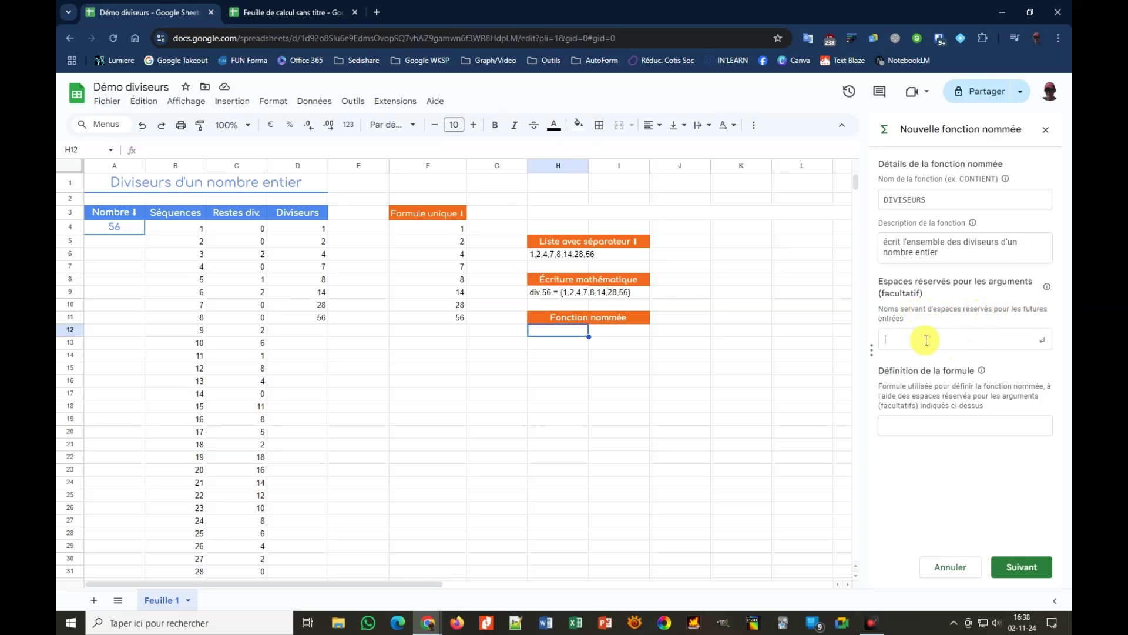
pyautogui.write('ombre')
pyautogui.press('Return')
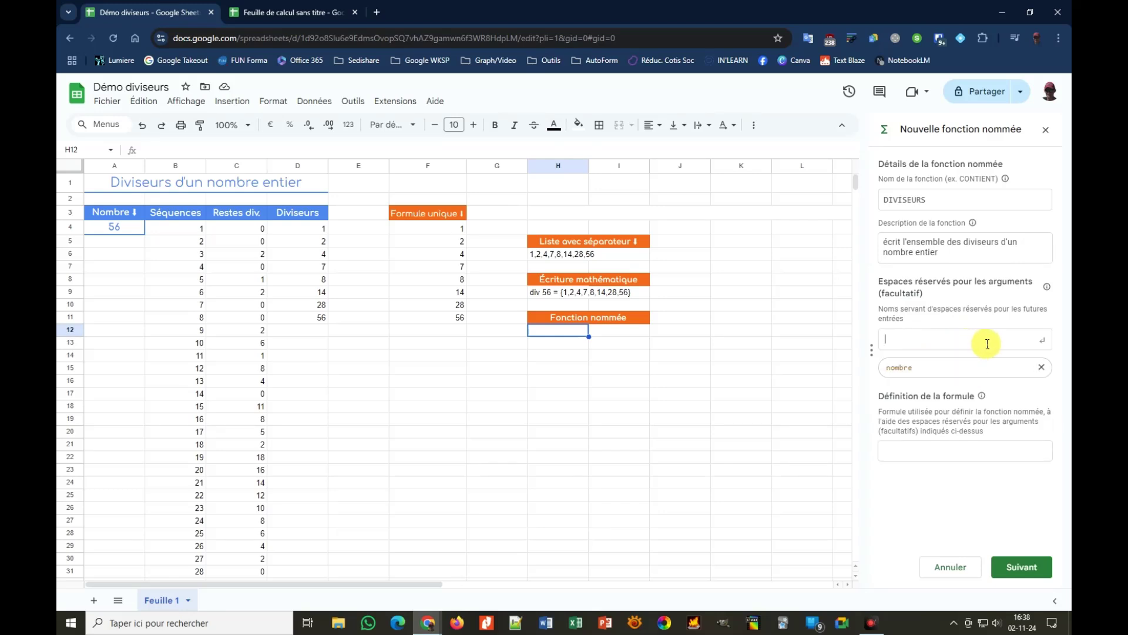
pyautogui.click(912, 445)
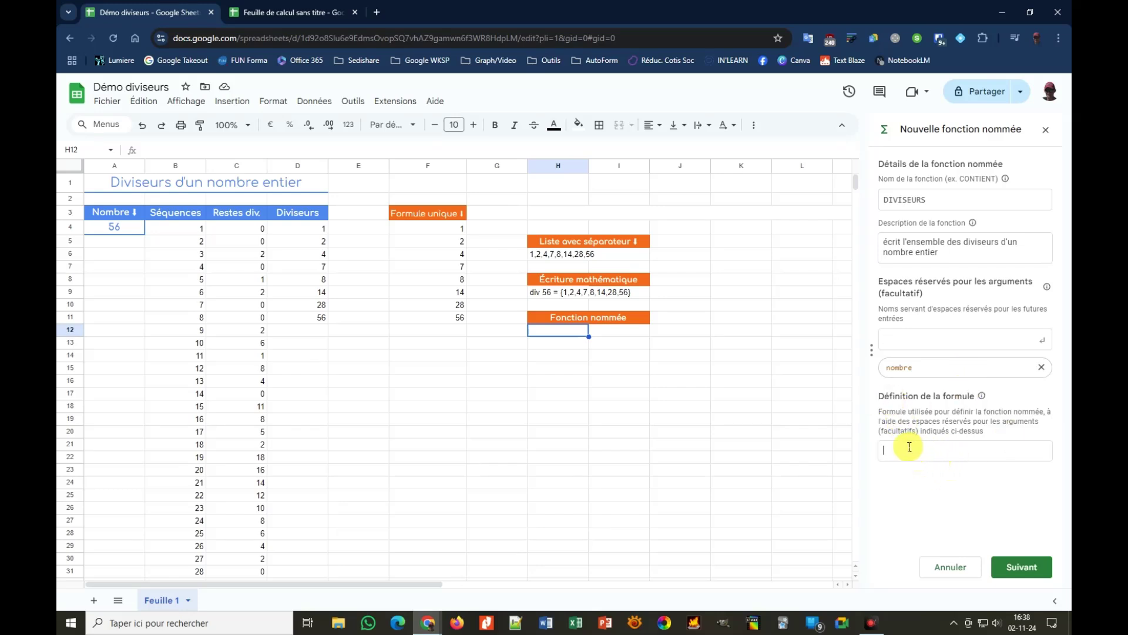
pyautogui.hotkey('ctrl', 'v')
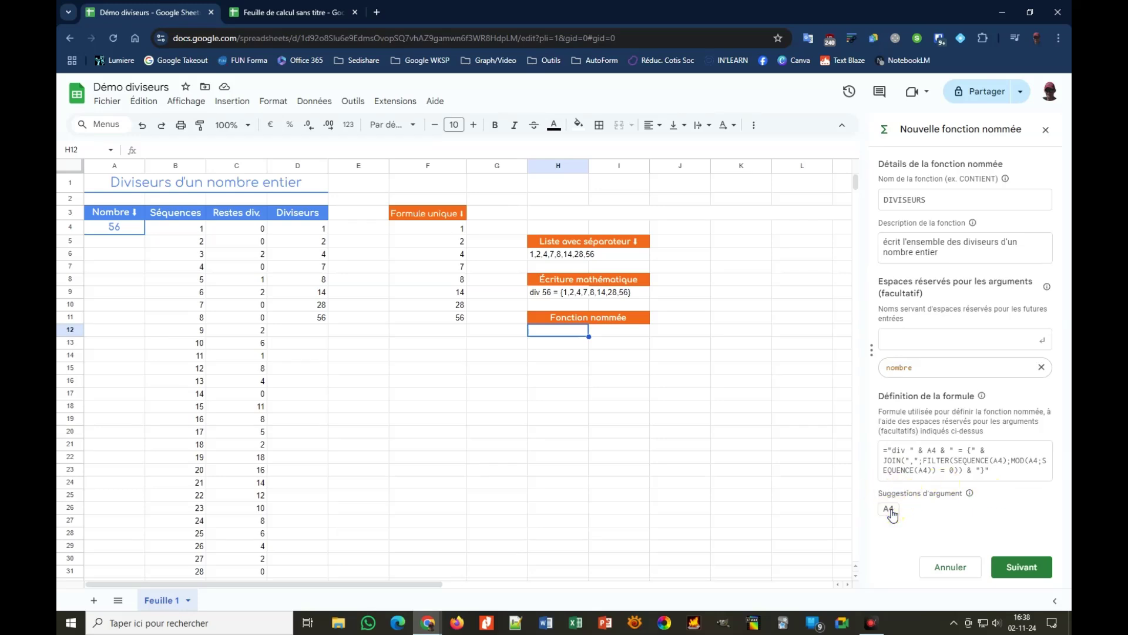
# Replace every A4 in the DIVISEURS formula with the nombre argument, giving the preview DIVISEURS(nombre)
pyautogui.click(890, 510)
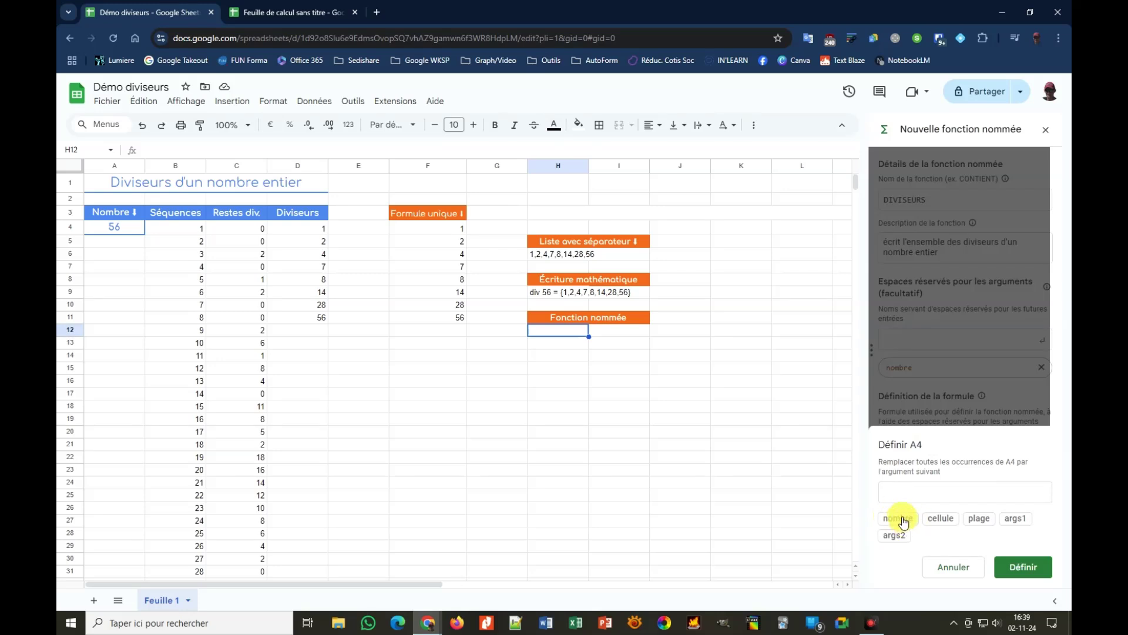
pyautogui.click(903, 521)
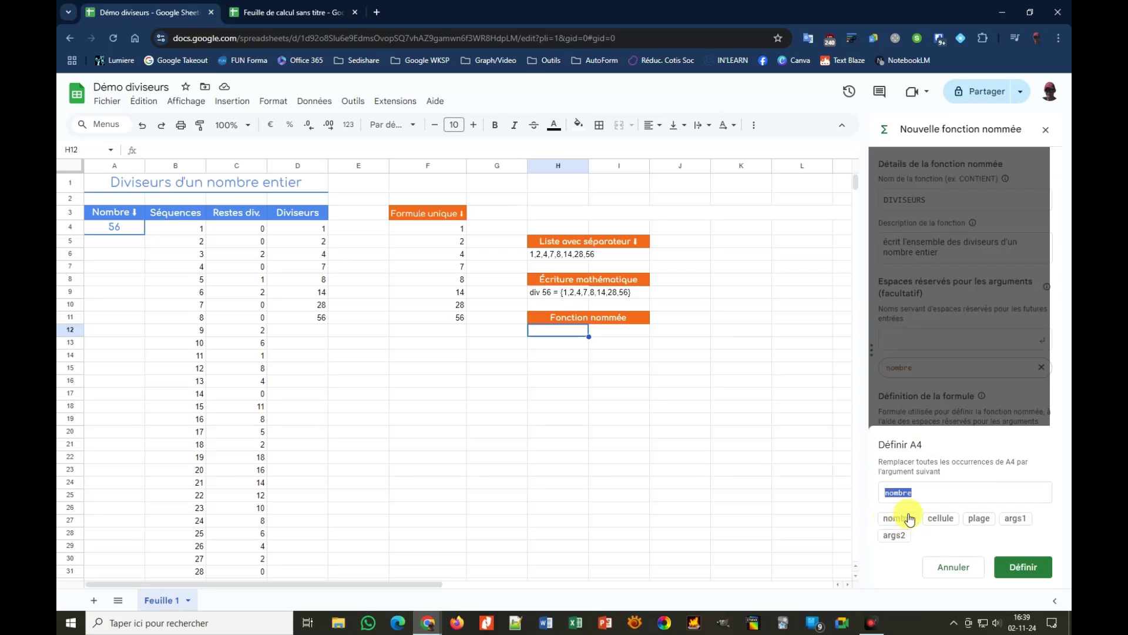
pyautogui.click(1021, 567)
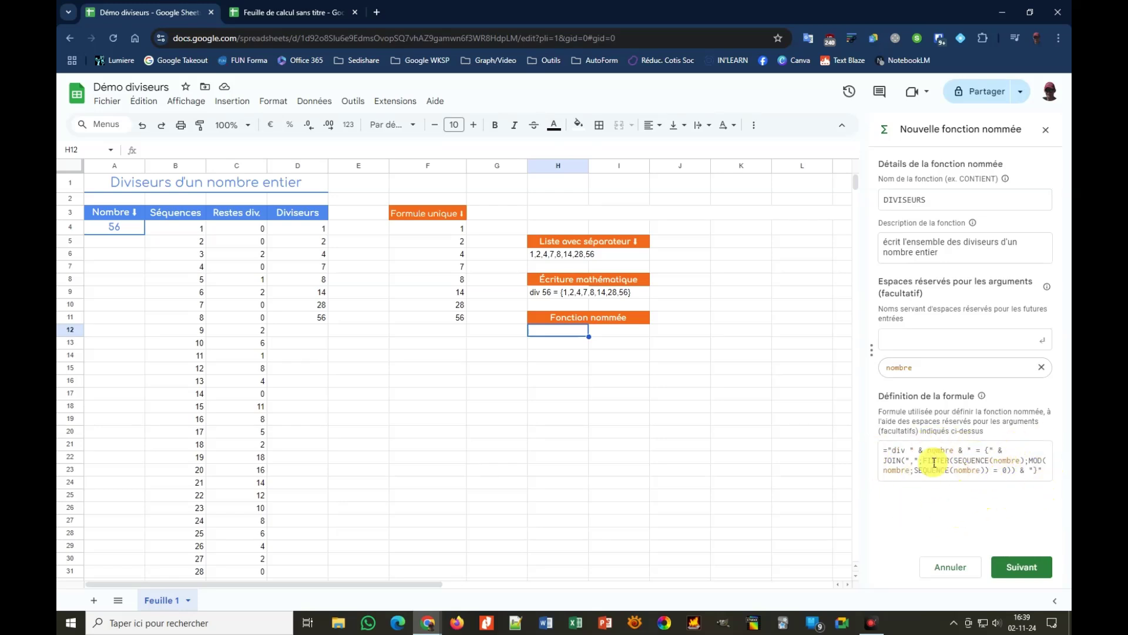
pyautogui.click(1022, 568)
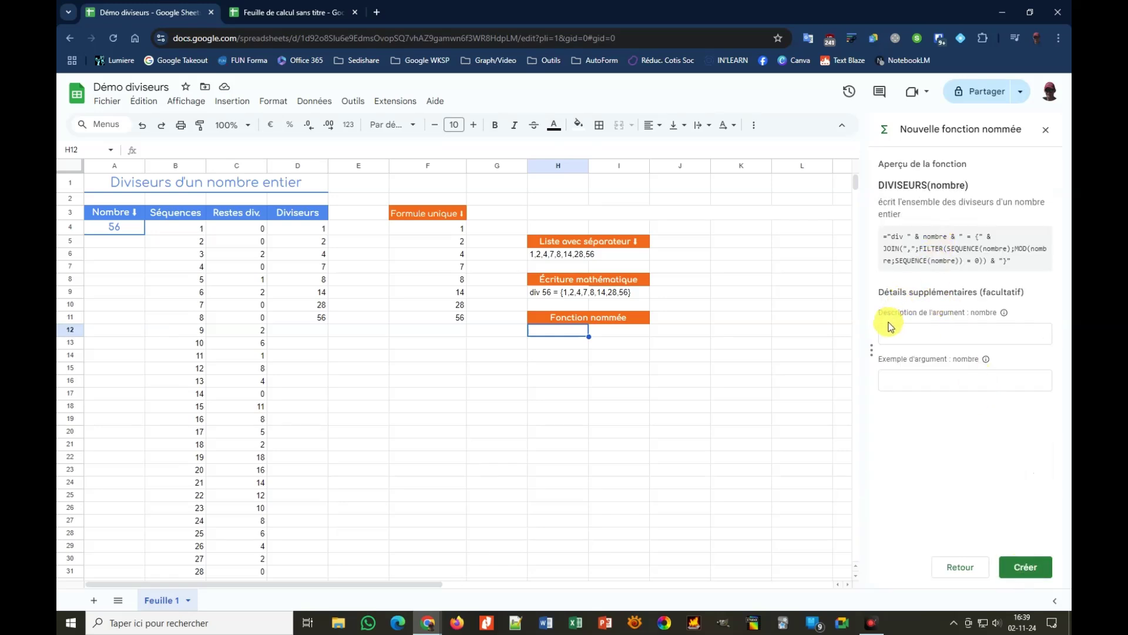
# Describe the nombre argument as 'nombre entier' with example 56, then create the DIVISEURS function
pyautogui.click(930, 333)
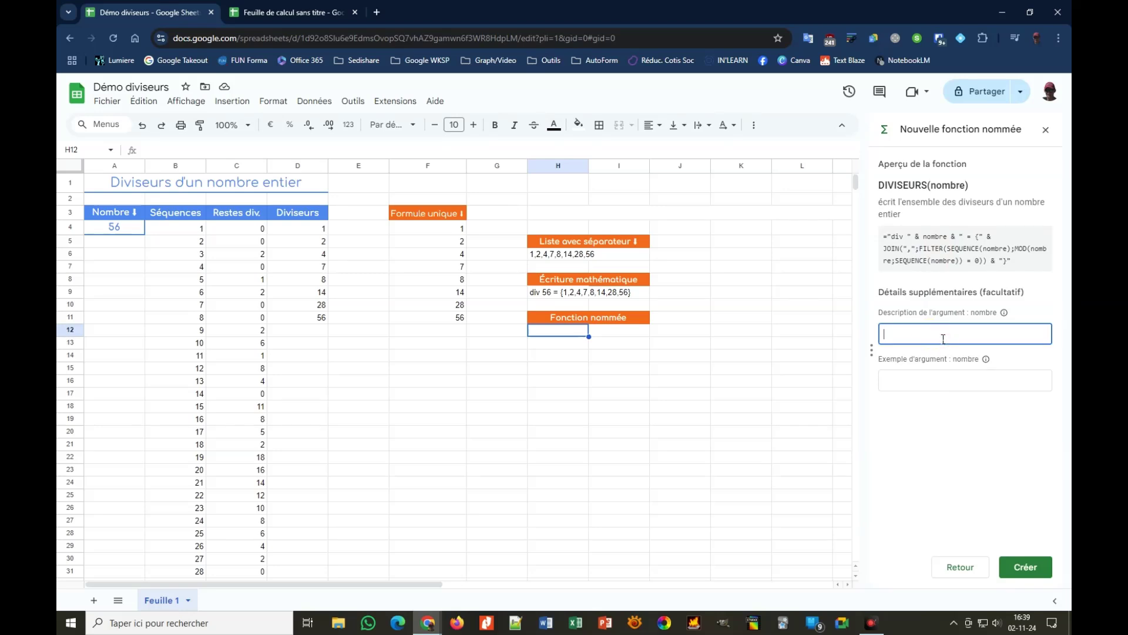
pyautogui.write('nombre')
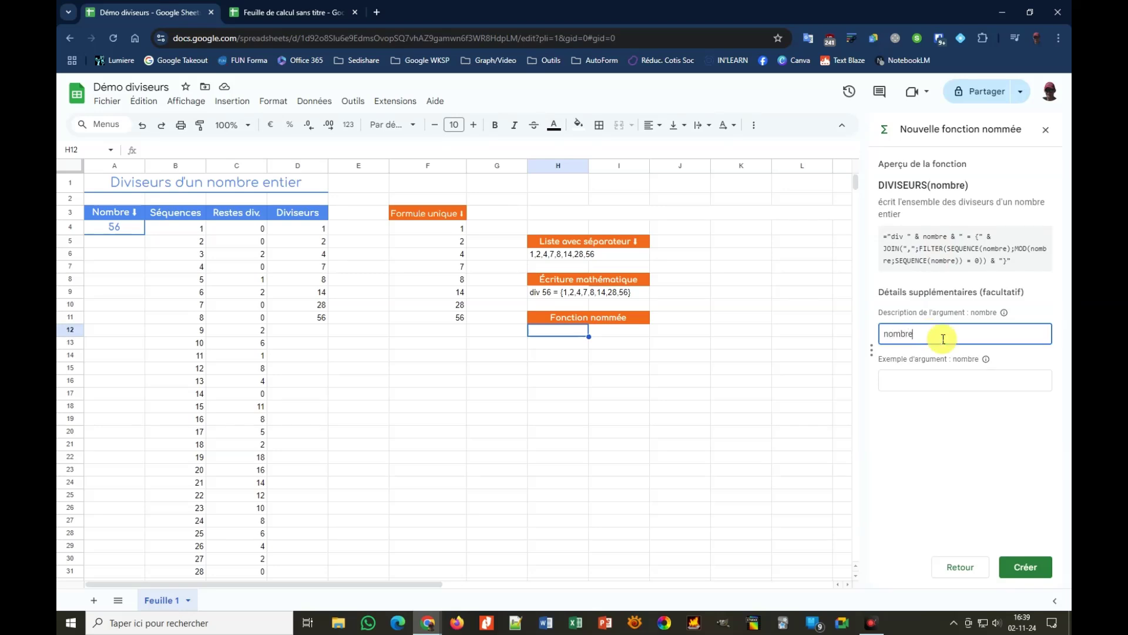
pyautogui.write(' entier')
pyautogui.click(934, 378)
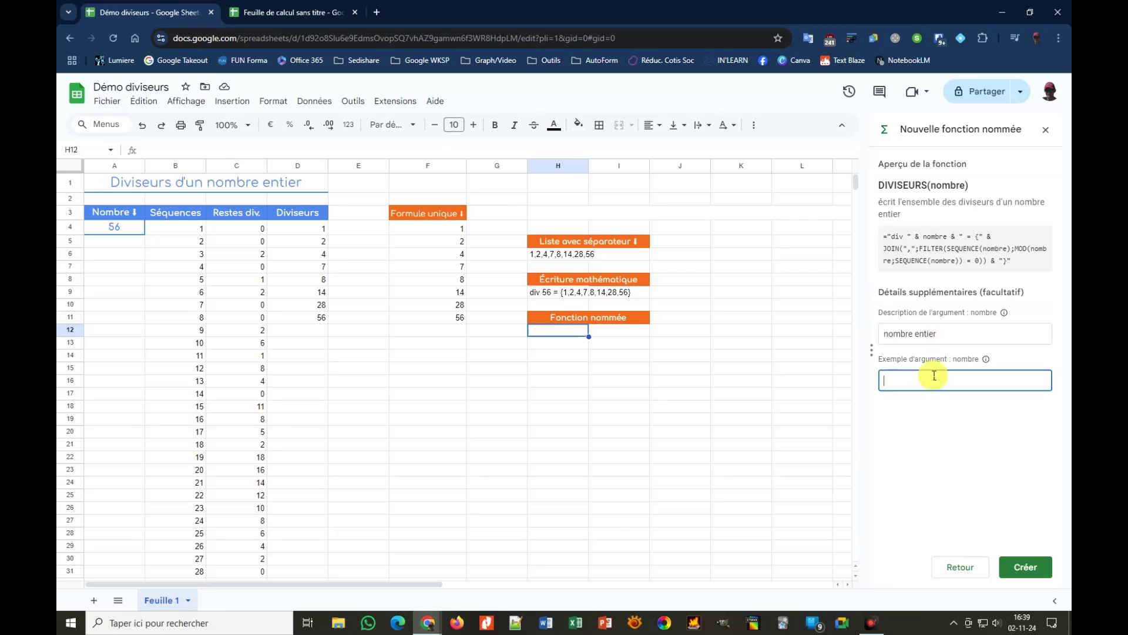
pyautogui.write('56')
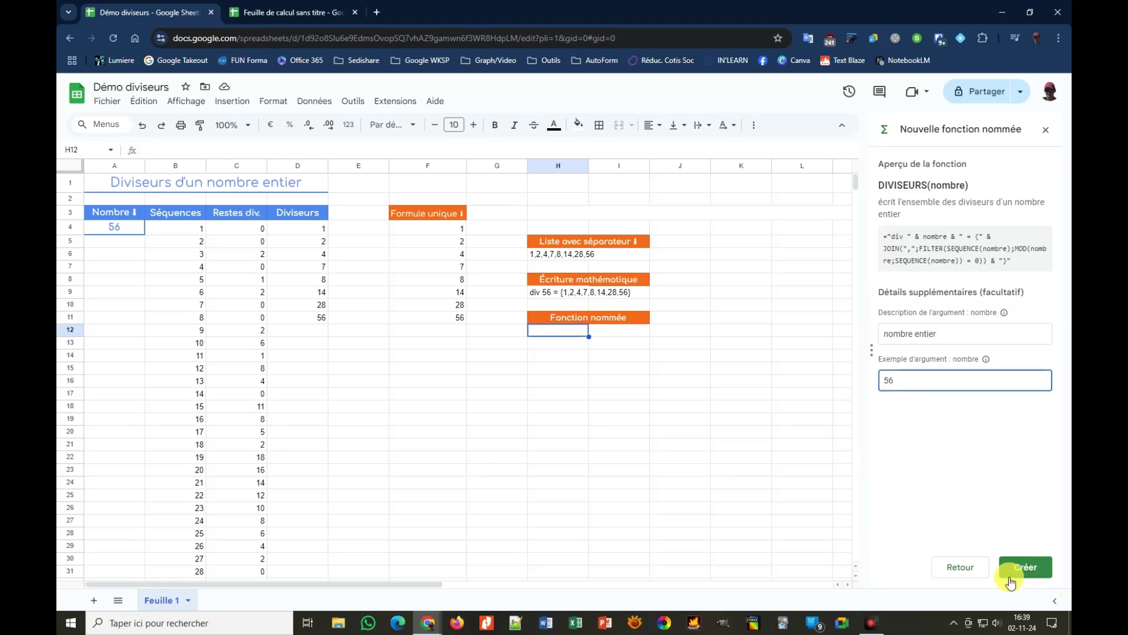
pyautogui.click(1025, 565)
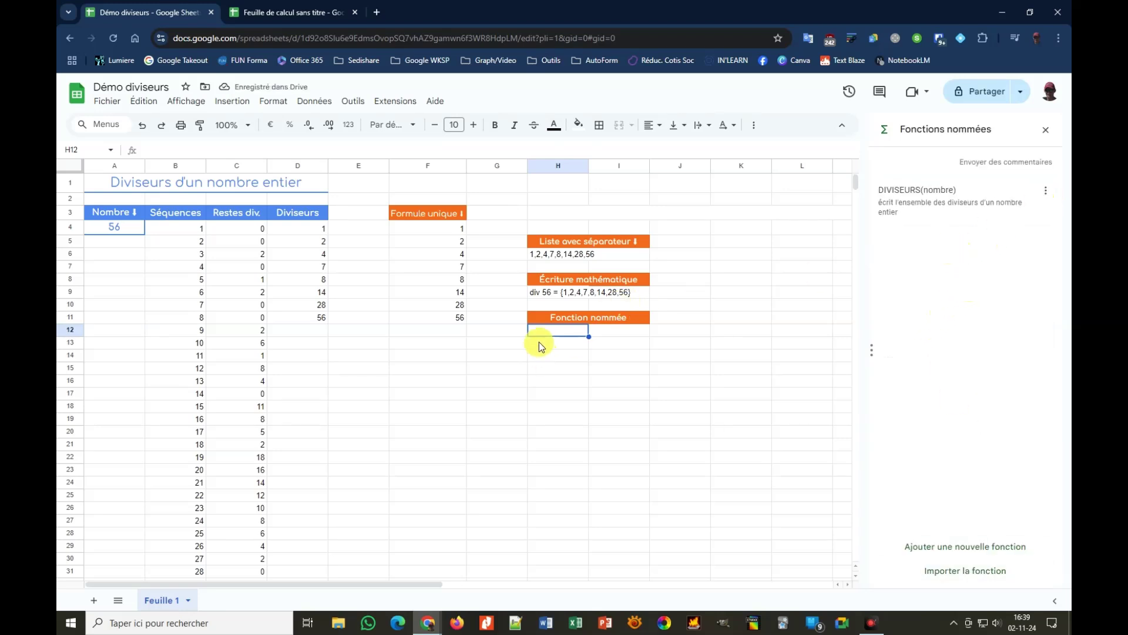
pyautogui.click(1046, 129)
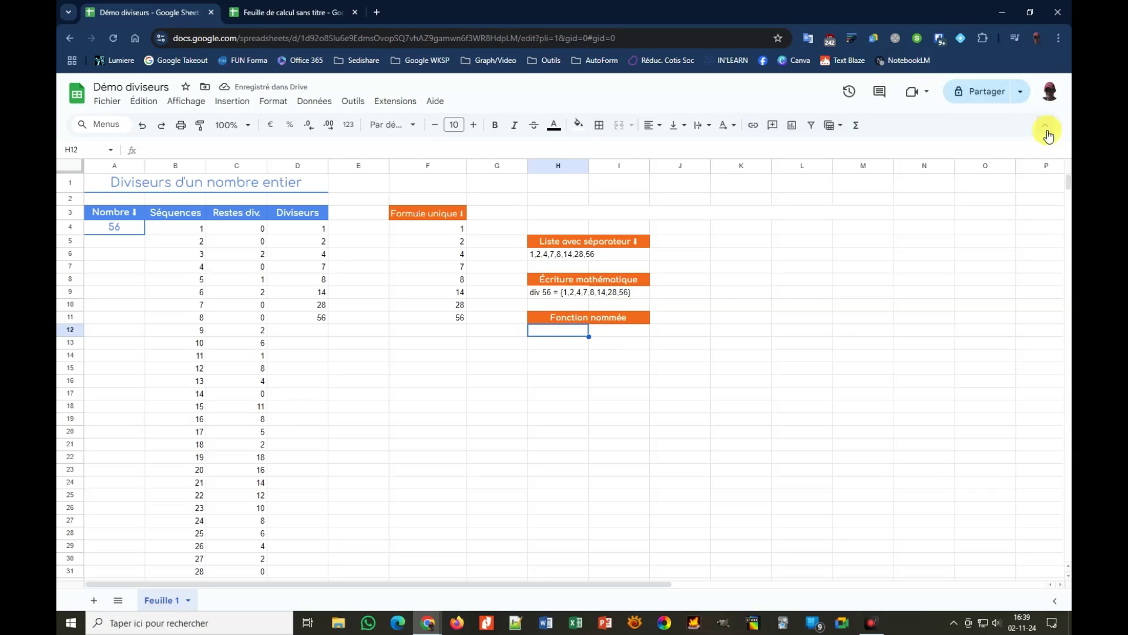
pyautogui.click(858, 127)
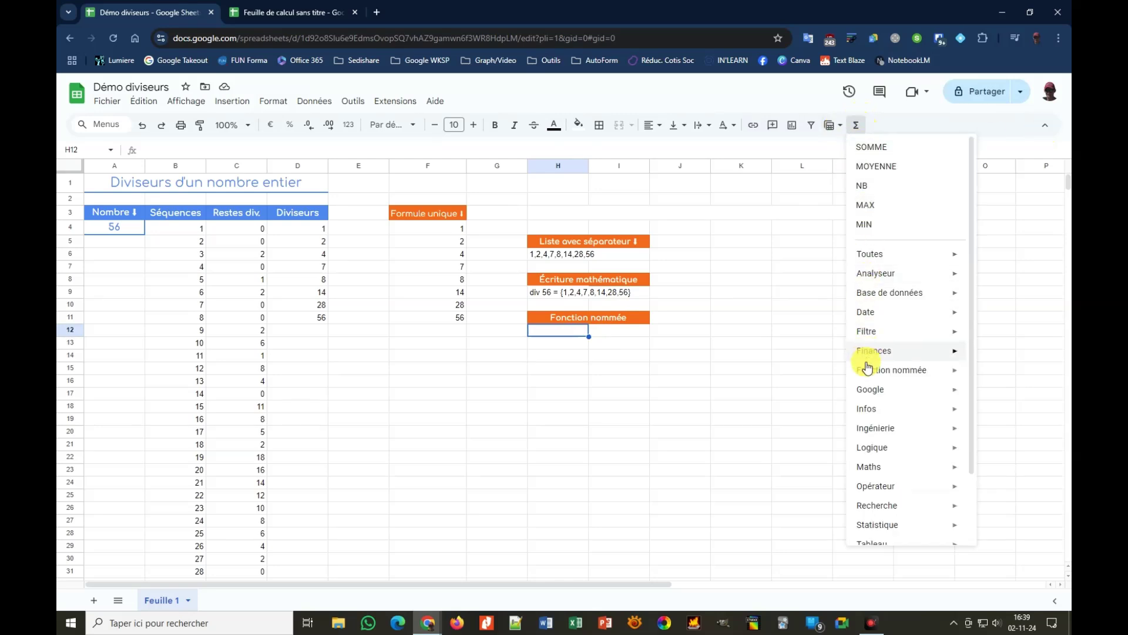
# Enter =DIVISEURS(A4) in H12 using the Fonction nommée entry of the functions menu
pyautogui.moveTo(863, 372)
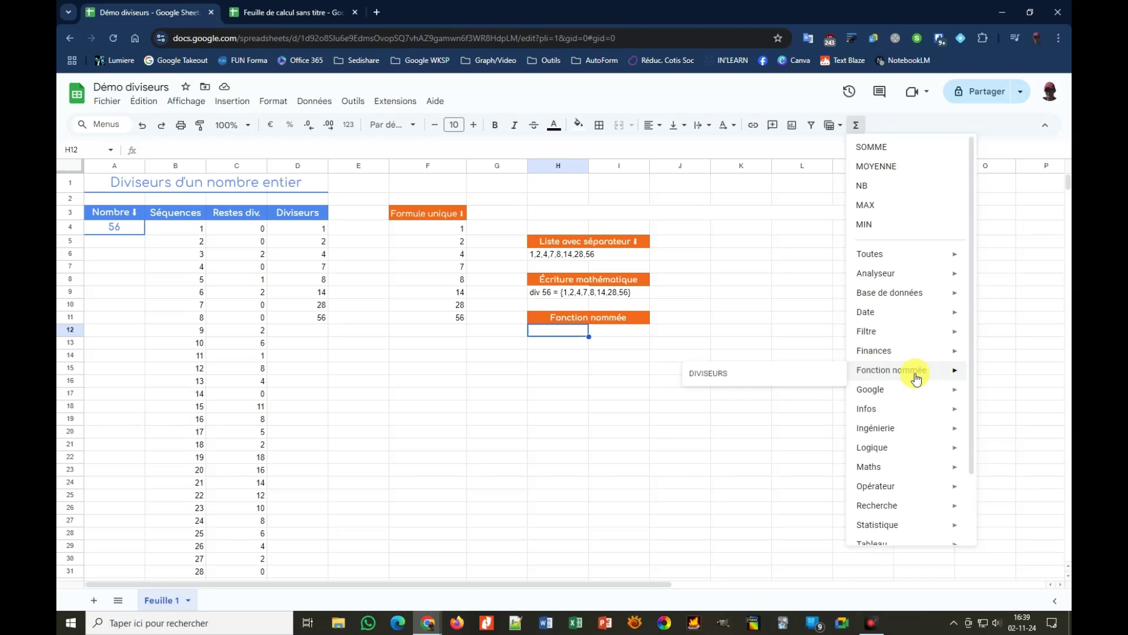
pyautogui.click(731, 375)
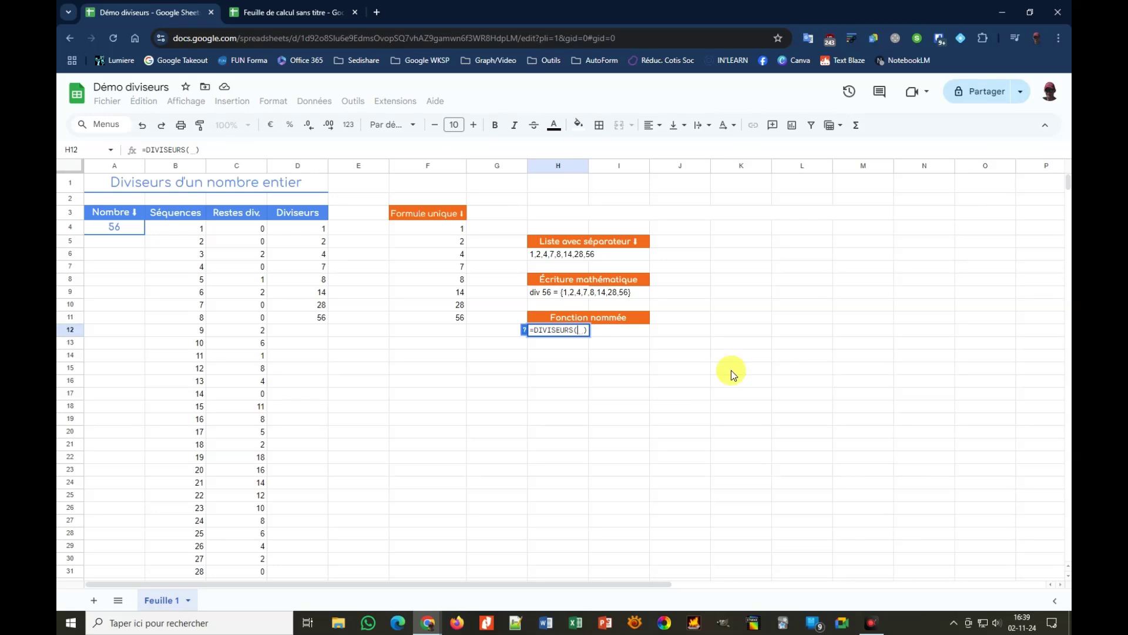
pyautogui.click(111, 233)
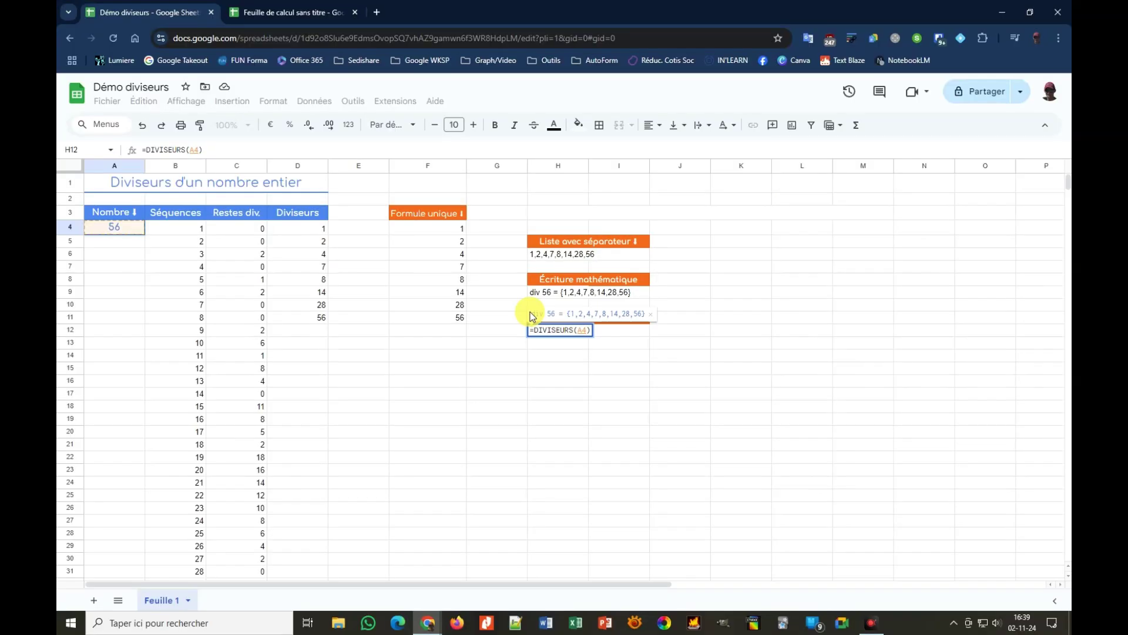
pyautogui.press('Return')
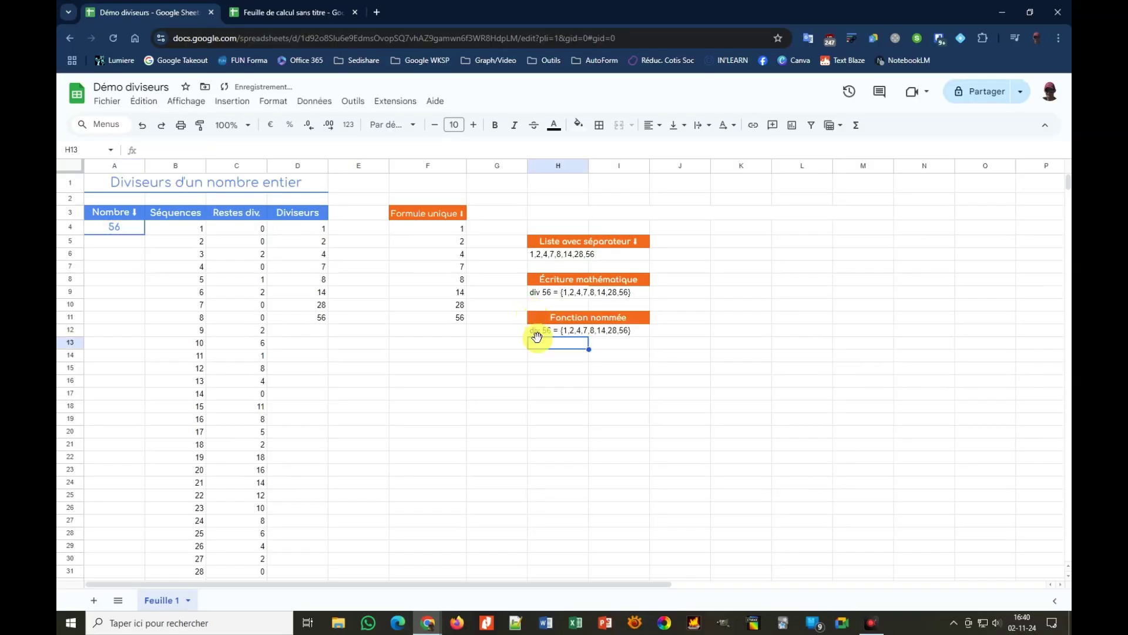
pyautogui.click(126, 234)
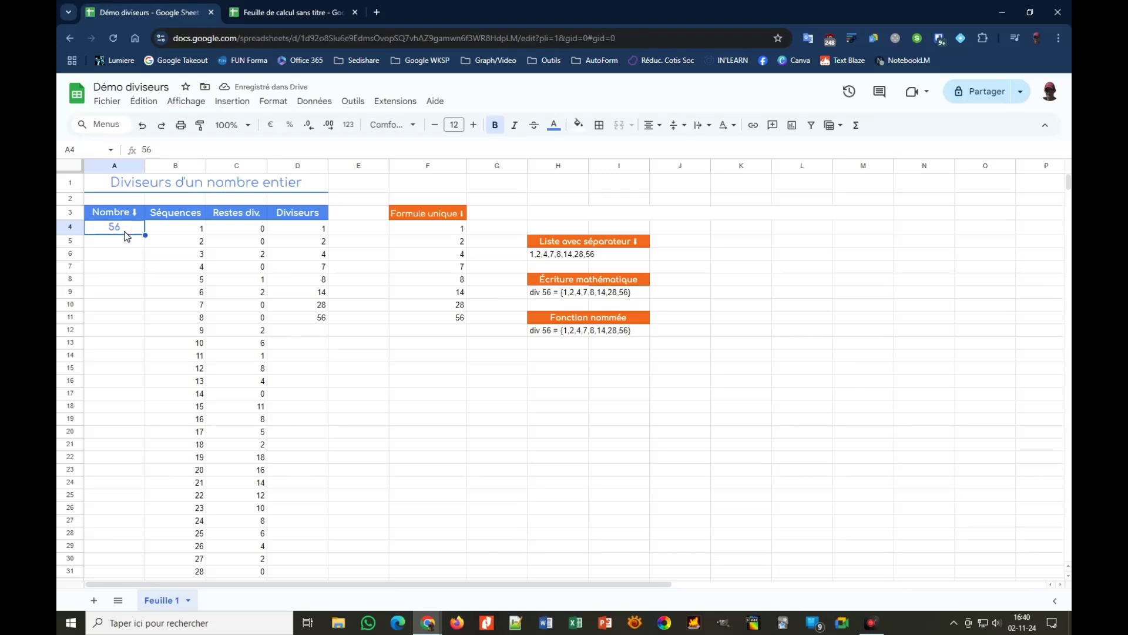
# Change A4 to 124 so every divisor output shows 1,2,4,31,62,124
pyautogui.write('124')
pyautogui.press('Return')
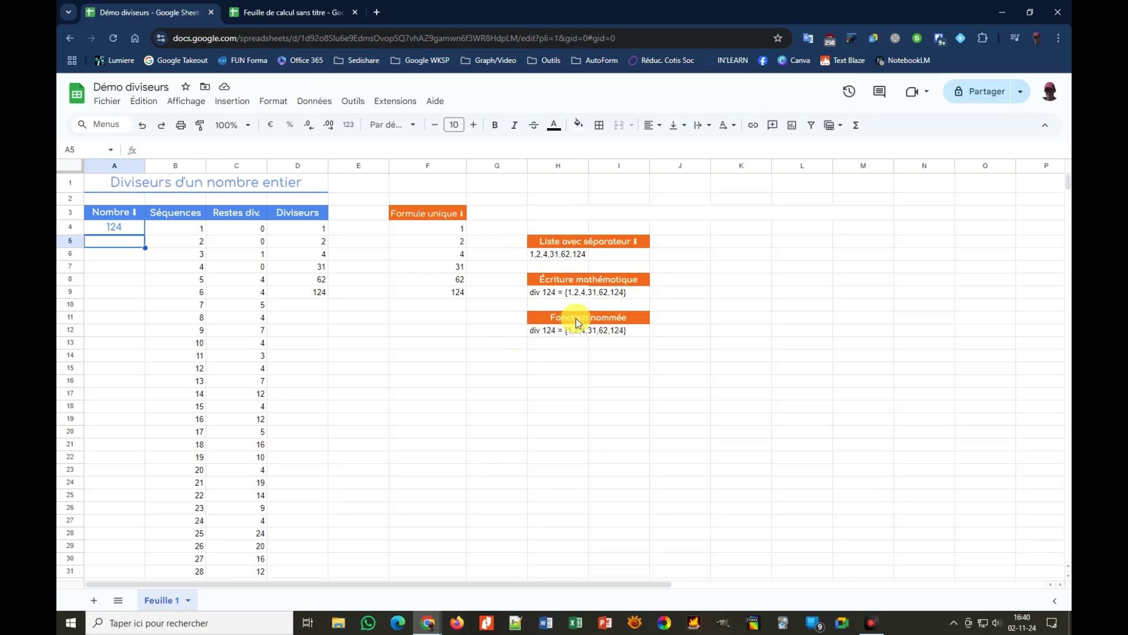
pyautogui.click(563, 357)
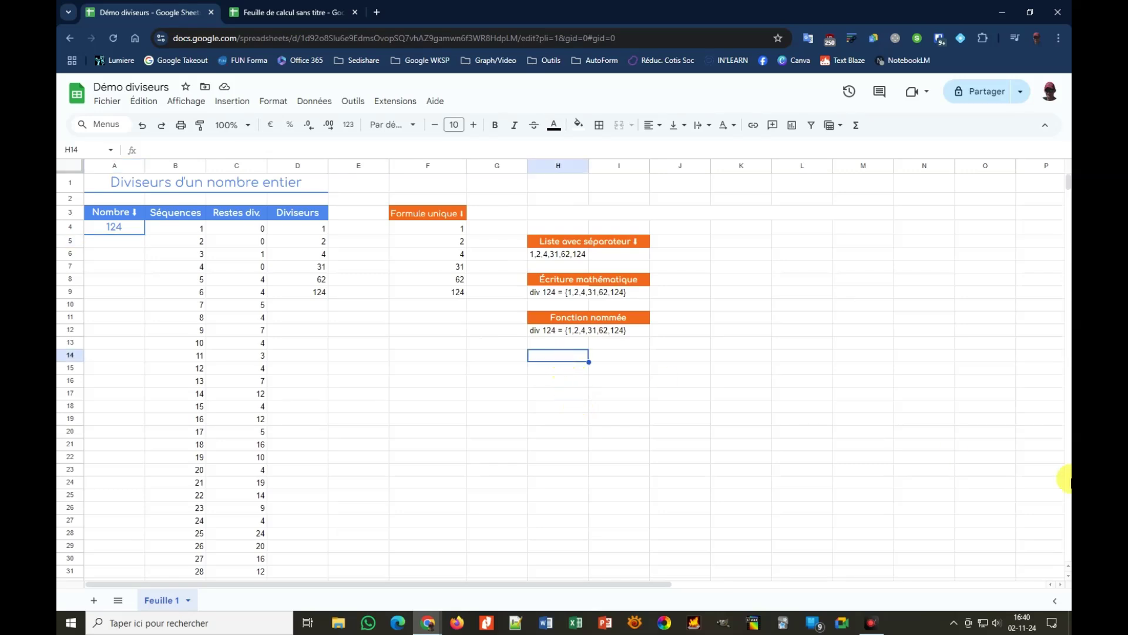
# Put 84 in H14 and =DIVISEURS(H14) in I14, showing div 84 = {1,2,3,4,6,7,12,14,21,28,42,84}
pyautogui.write('84')
pyautogui.press('Tab')
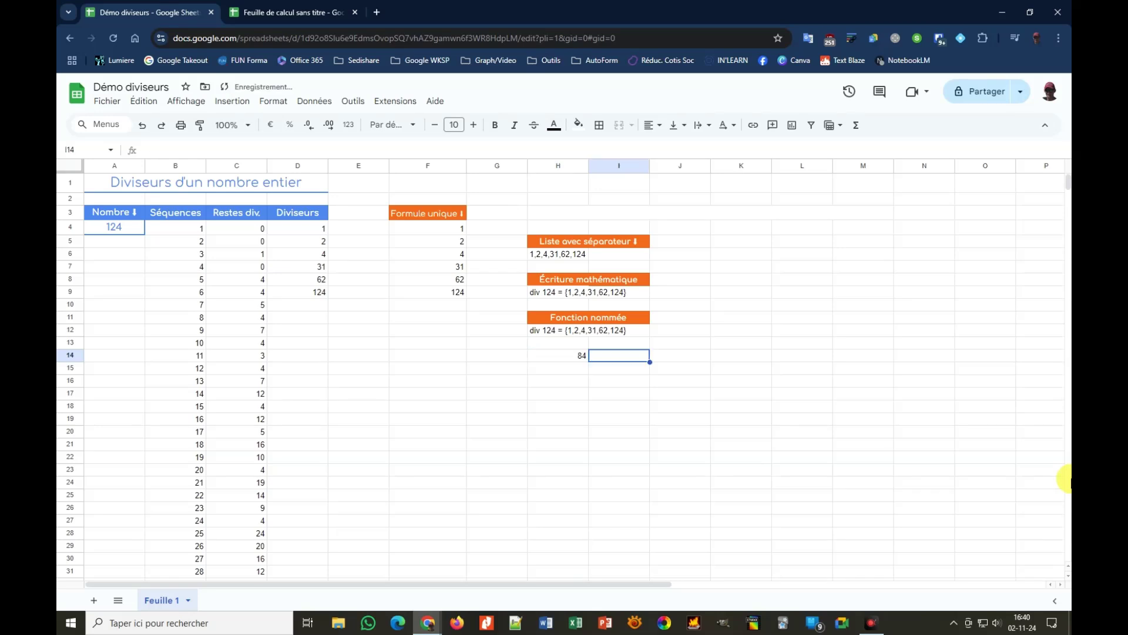
pyautogui.write('=divis')
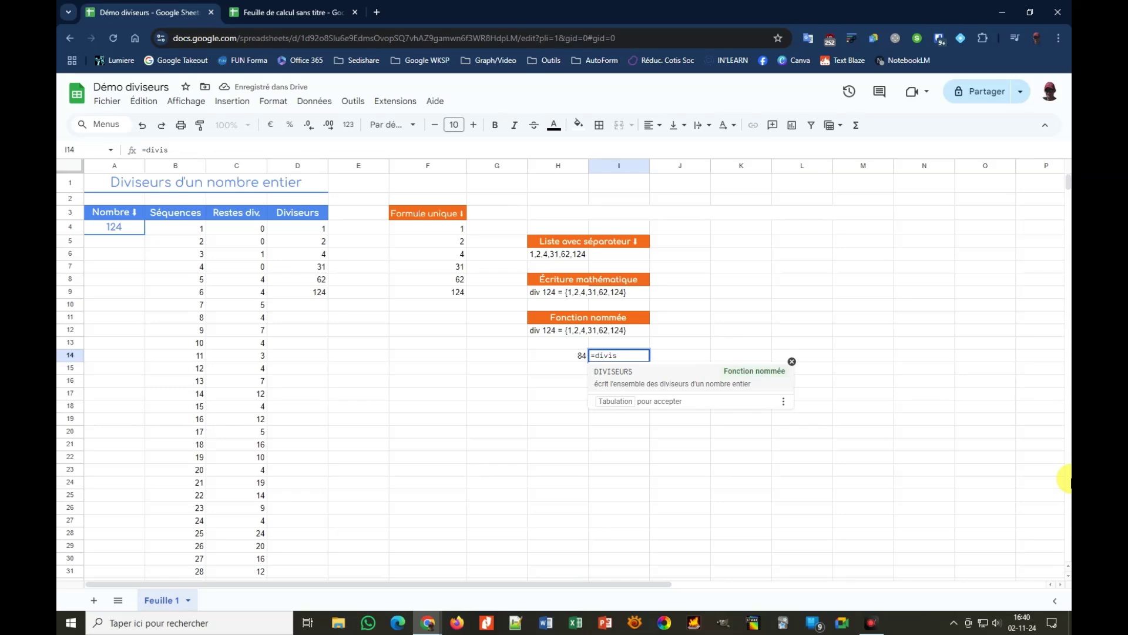
pyautogui.click(620, 371)
pyautogui.click(566, 356)
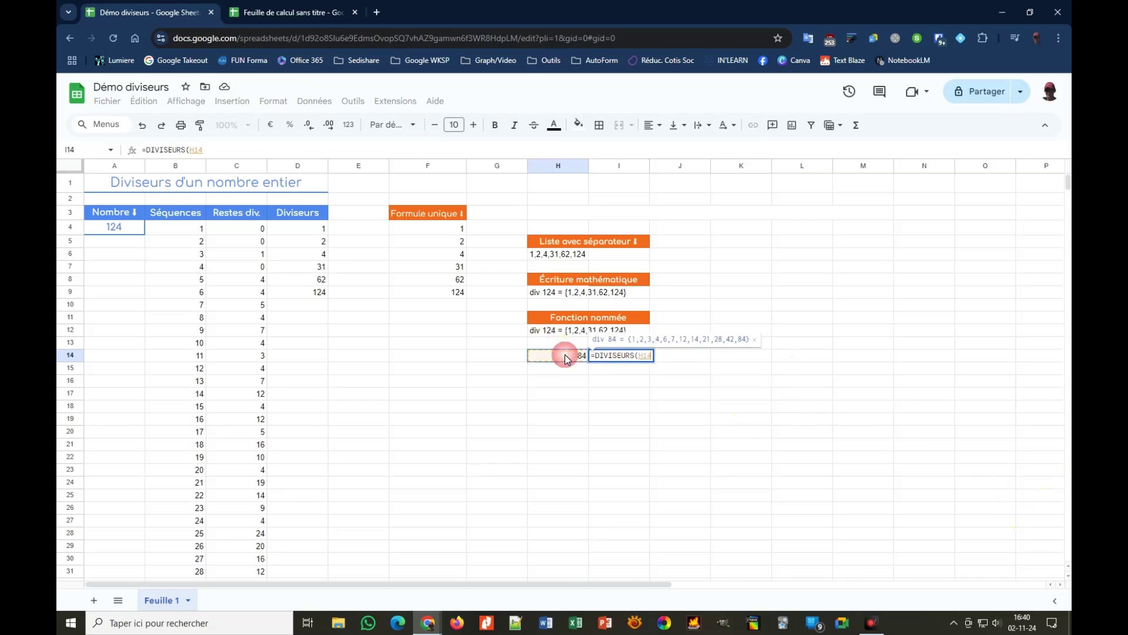
pyautogui.press('Return')
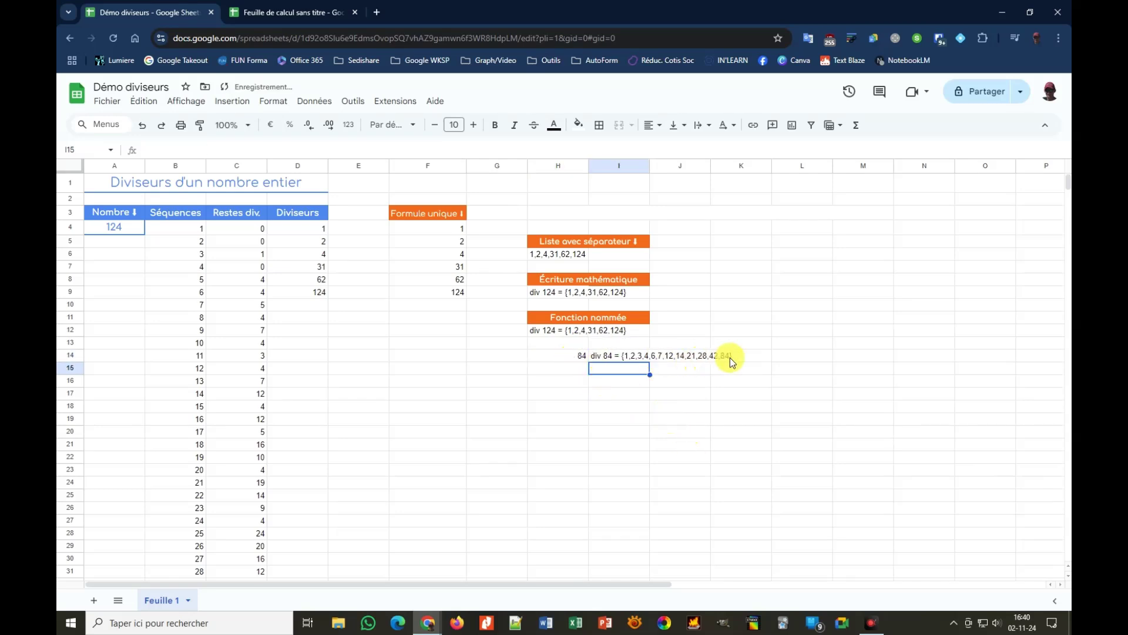
# Inspect the original divisor formula in cell H9
pyautogui.click(571, 378)
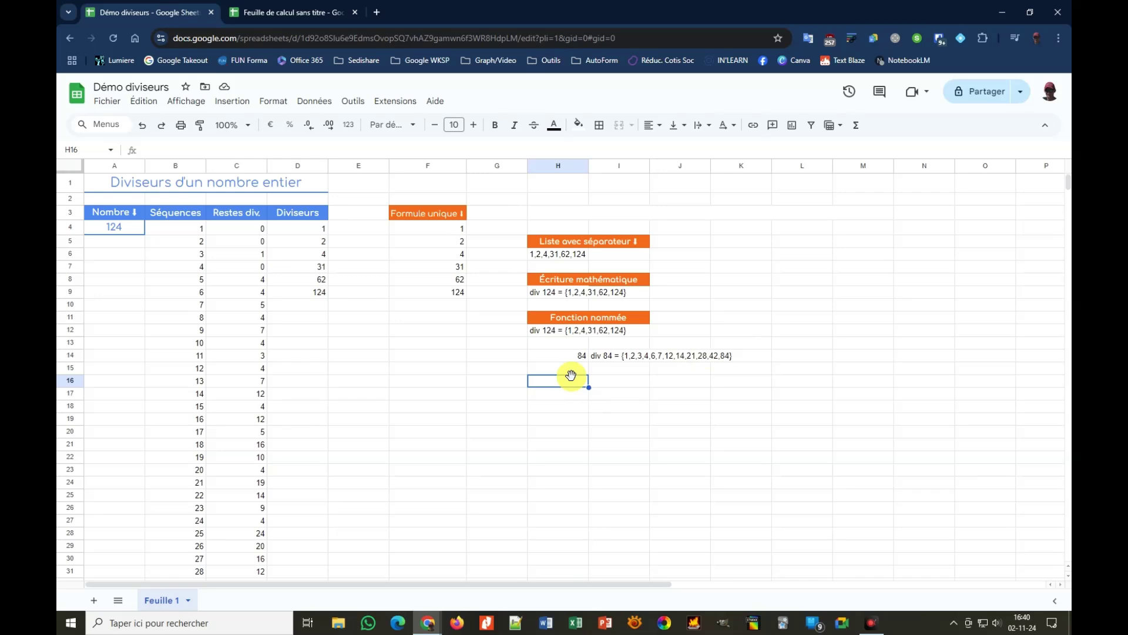
pyautogui.click(541, 293)
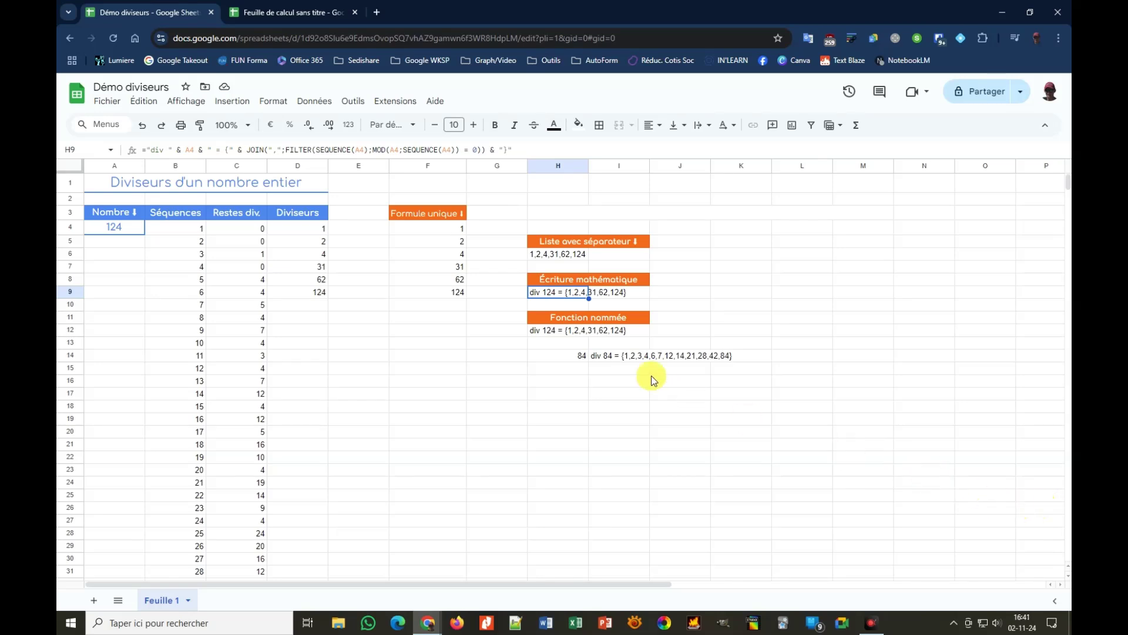
pyautogui.click(569, 371)
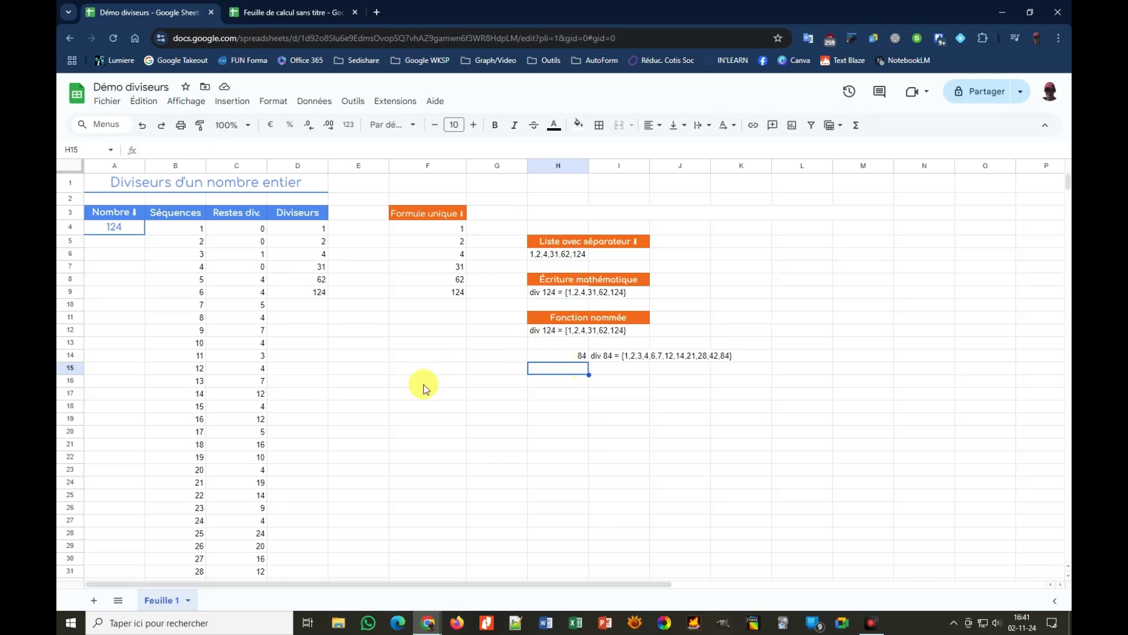
# In the untitled spreadsheet, clear the 128 test value in A7 and its result in C7
pyautogui.click(291, 11)
pyautogui.click(131, 252)
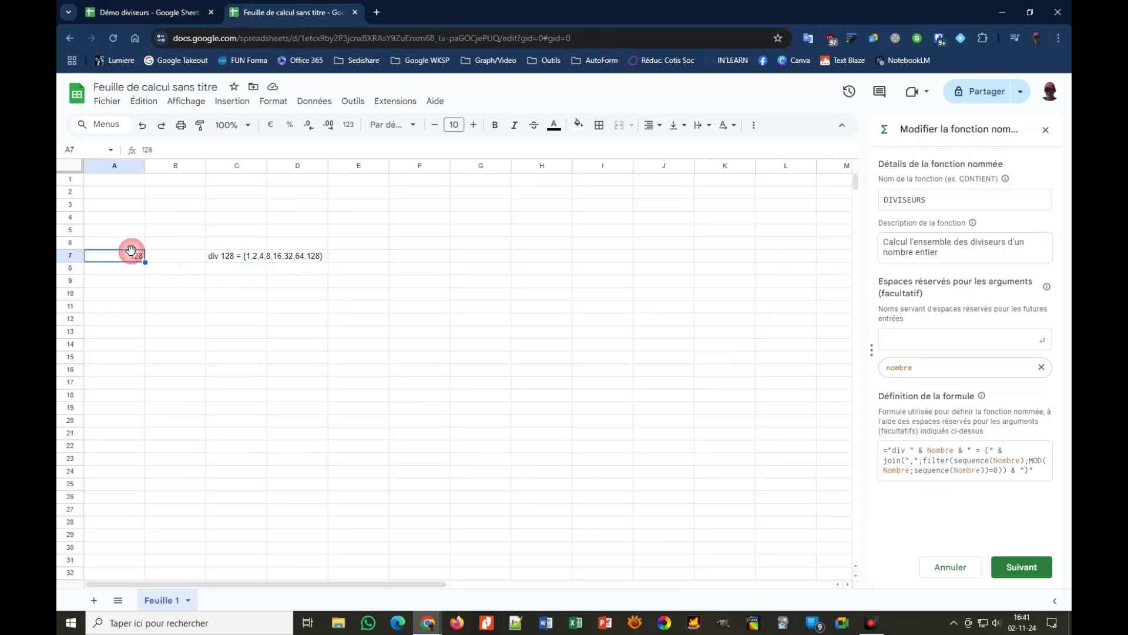
pyautogui.press('Delete')
pyautogui.click(225, 256)
pyautogui.press('Delete')
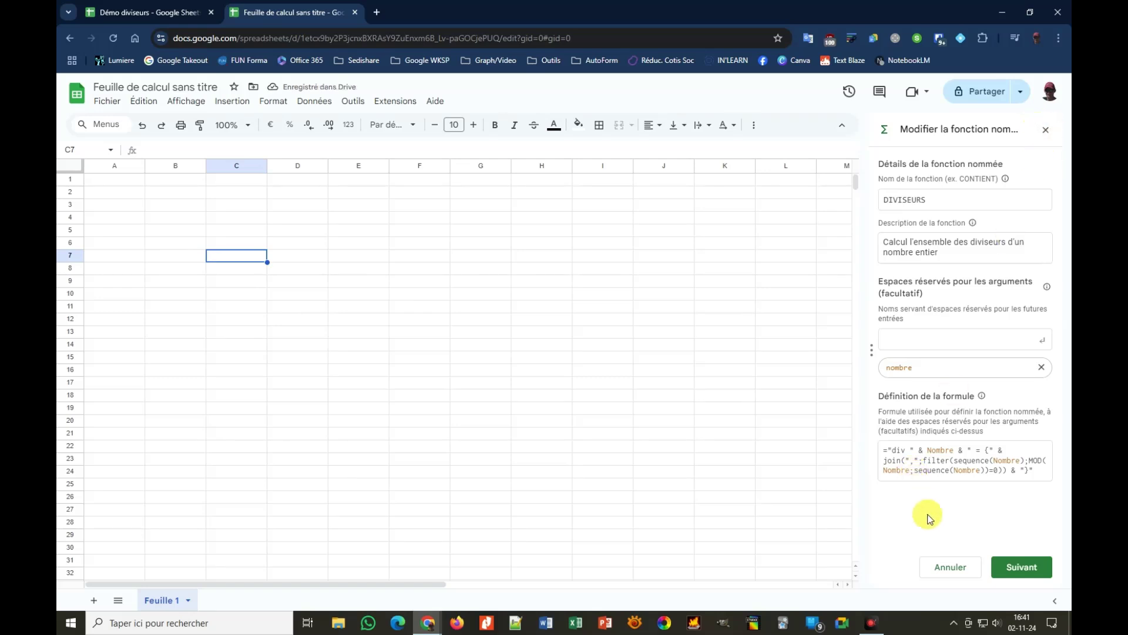
# Cancel the named-function editor, delete the DIVISEURS named function, and close the Fonctions nommées panel
pyautogui.click(948, 568)
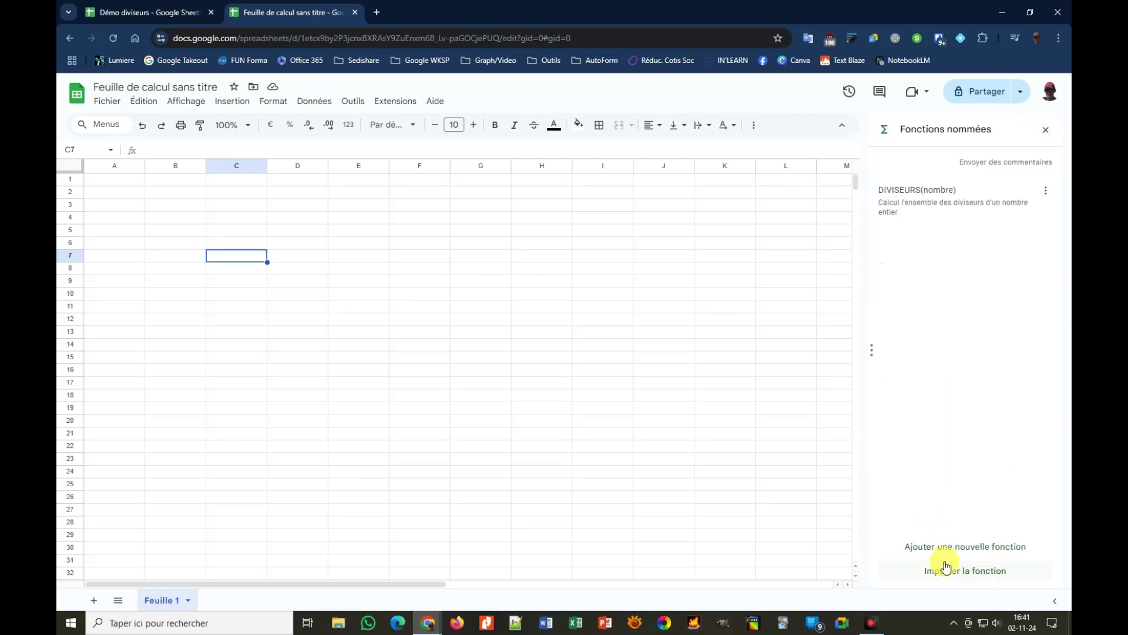
pyautogui.click(1047, 191)
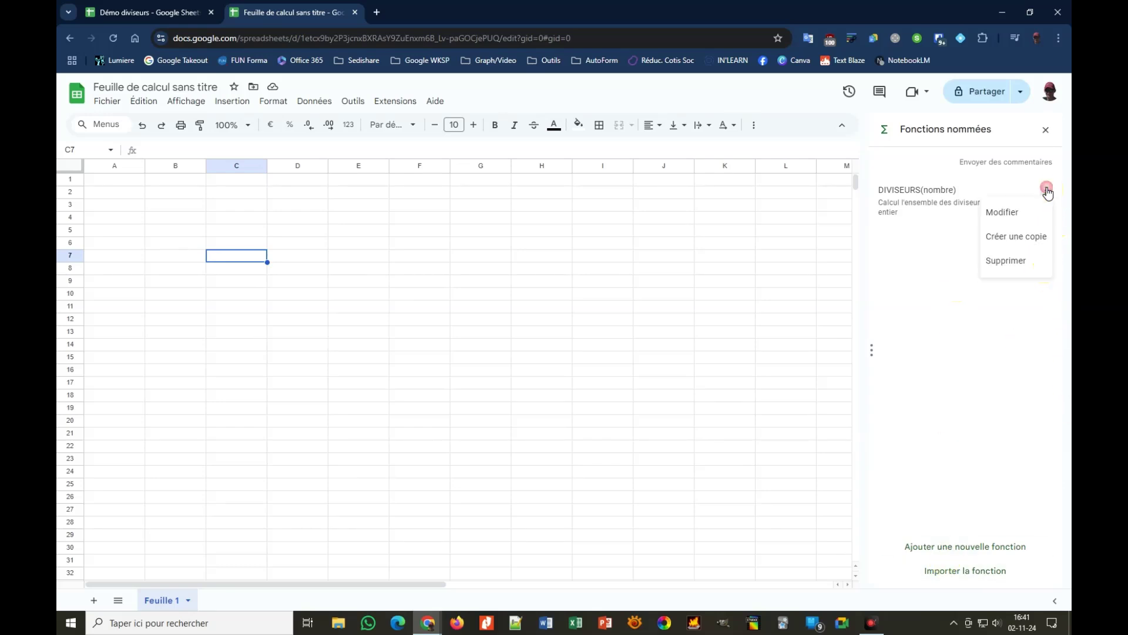
pyautogui.click(1004, 261)
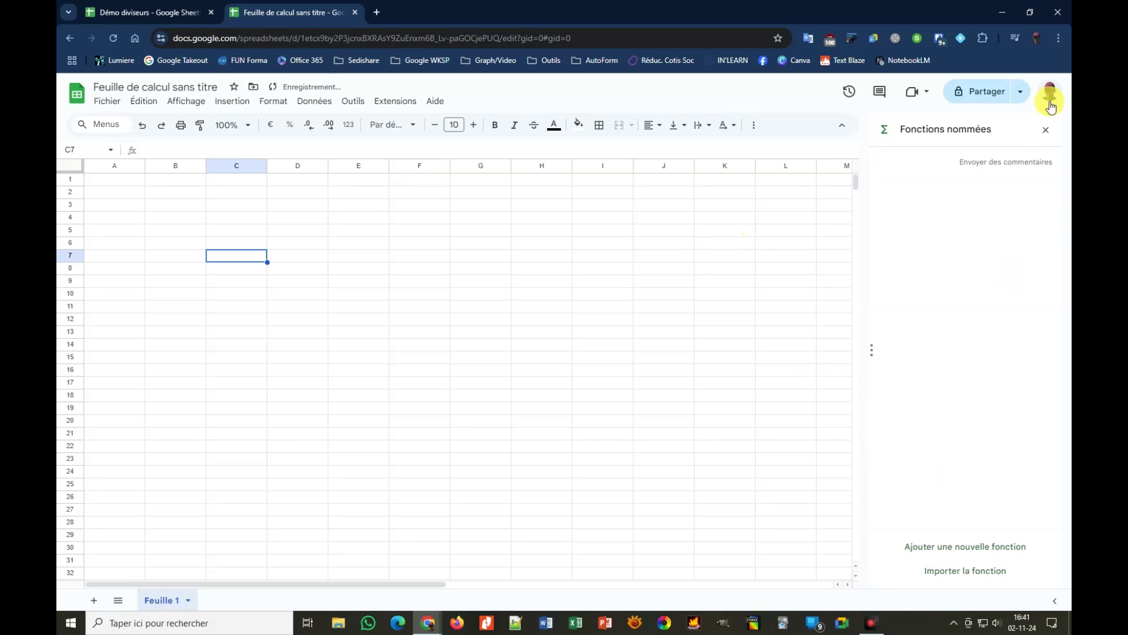
pyautogui.click(1046, 130)
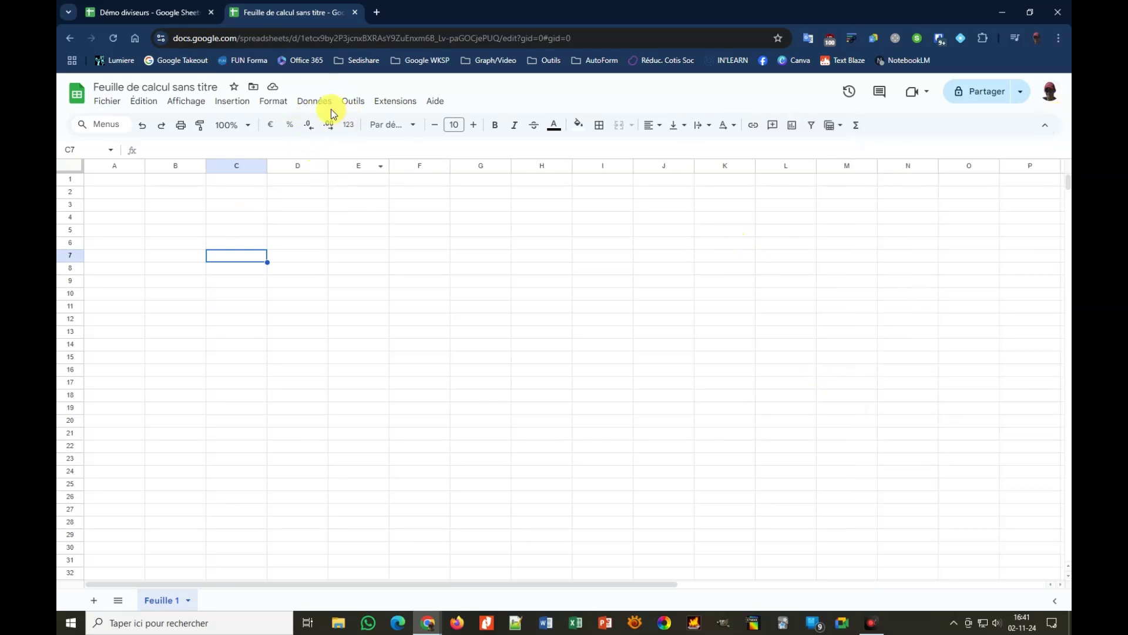
# Import DIVISEURS from the Démo diviseurs spreadsheet through Données > Fonctions nommées > Importer la fonction
pyautogui.click(315, 103)
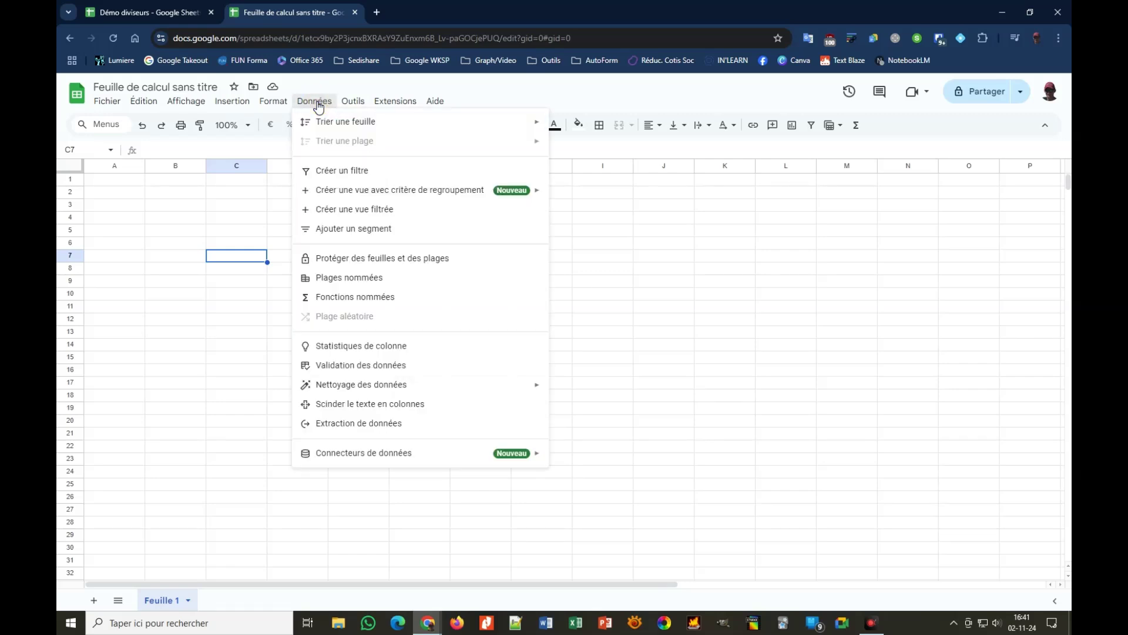
pyautogui.click(343, 297)
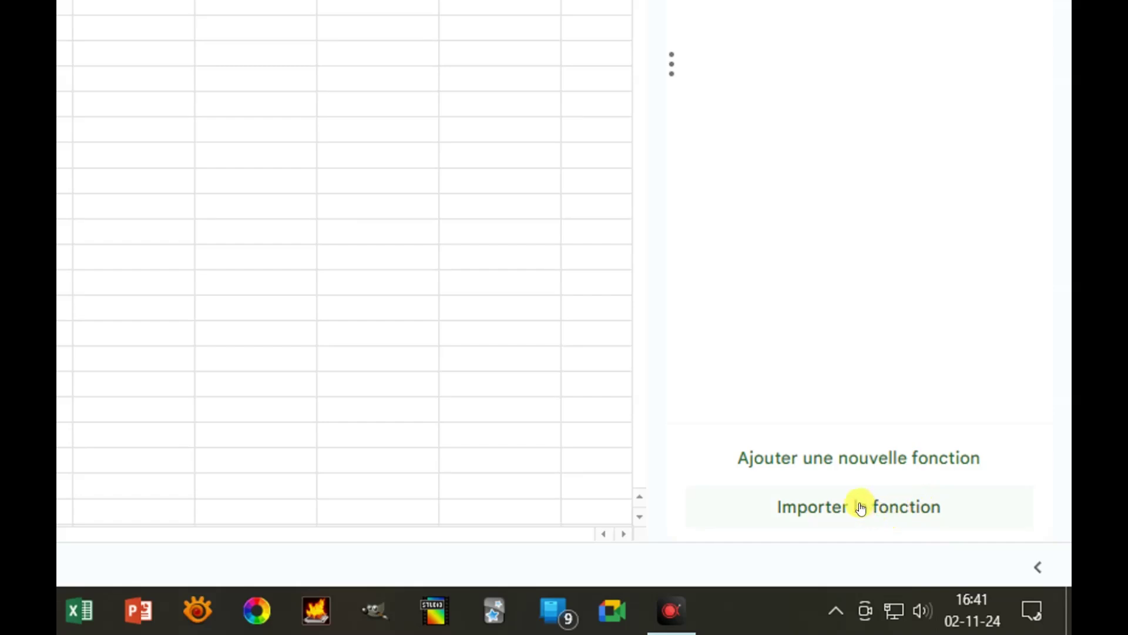
pyautogui.click(860, 507)
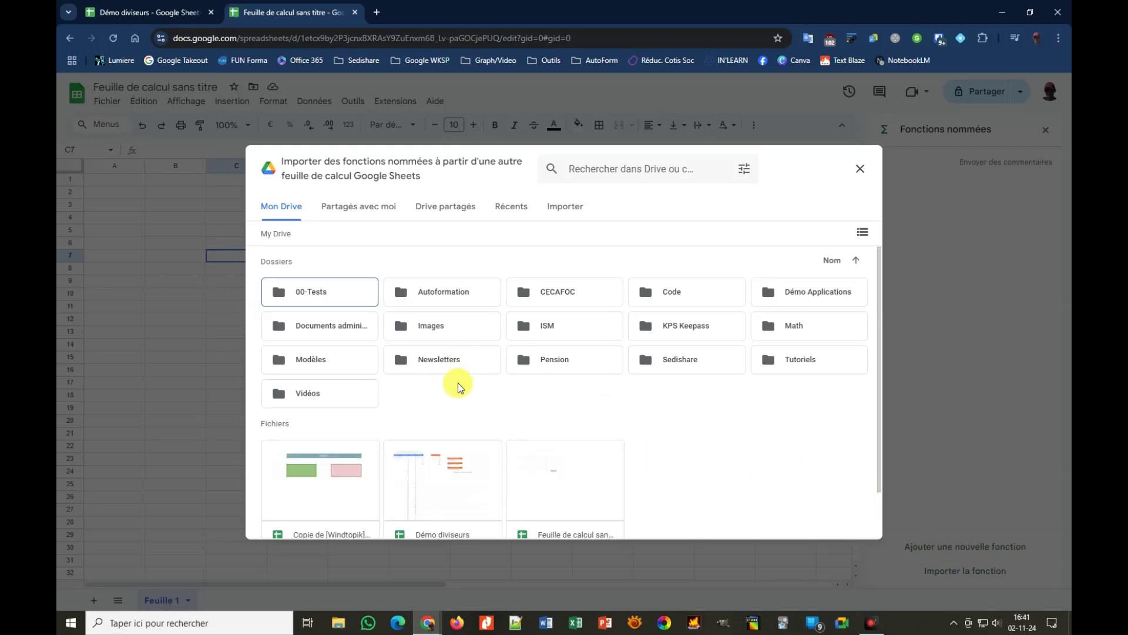
pyautogui.scroll(-1, 456, 382)
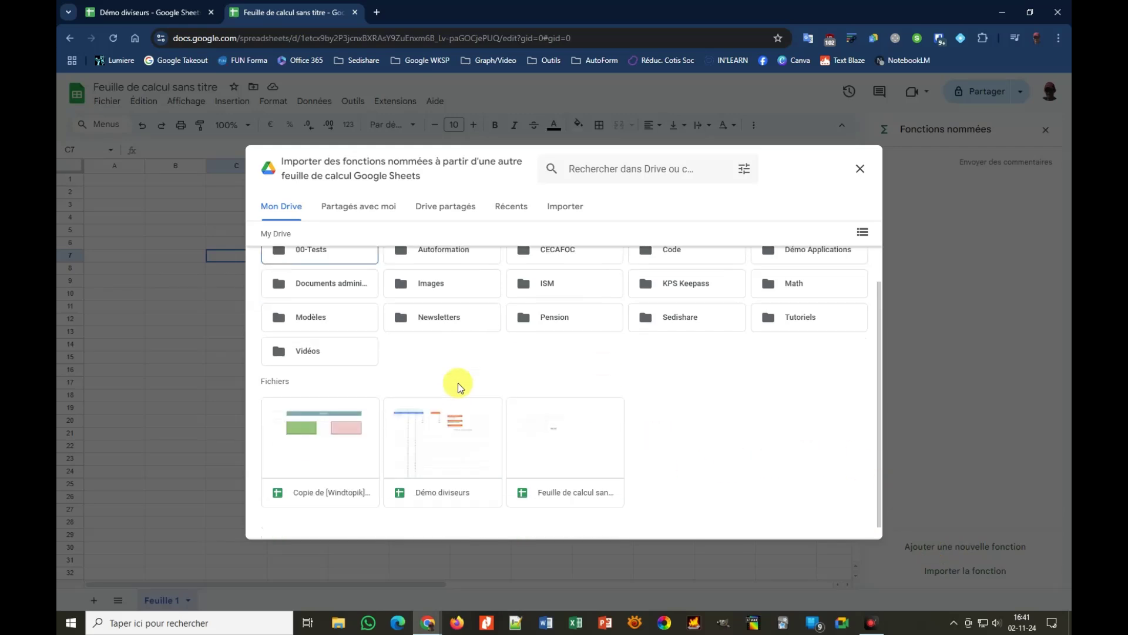
pyautogui.click(442, 444)
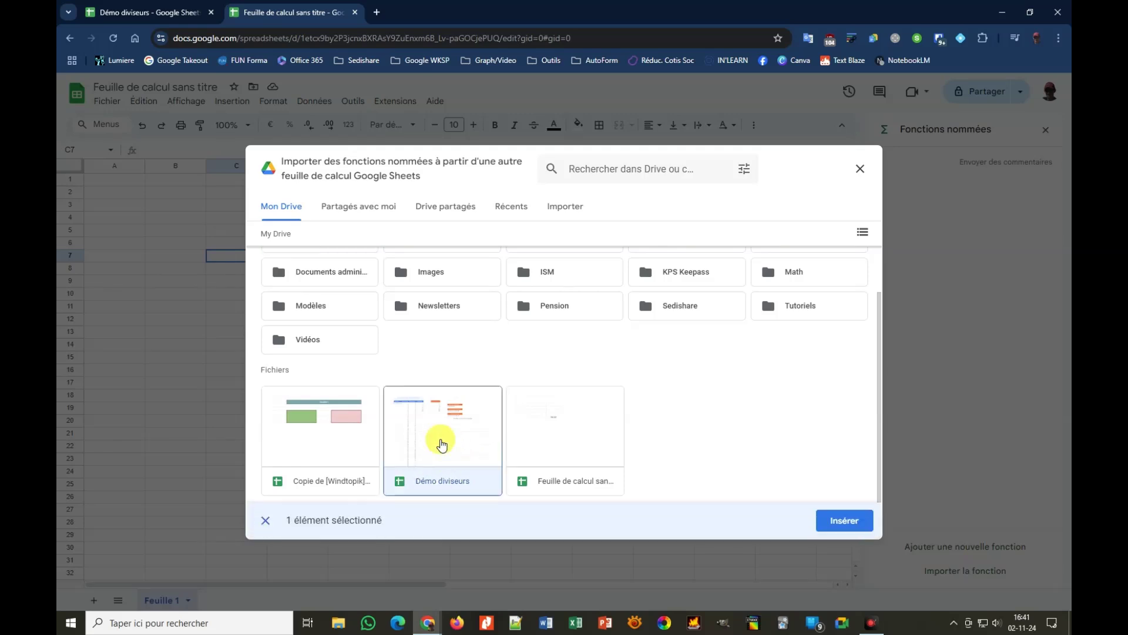
pyautogui.click(842, 521)
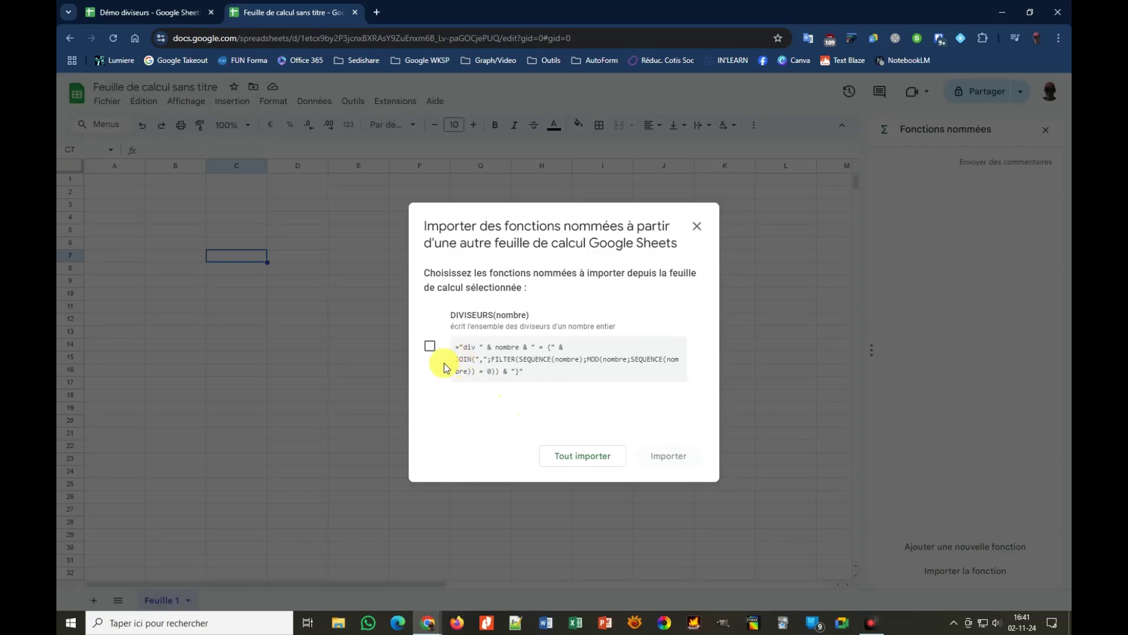
pyautogui.click(431, 346)
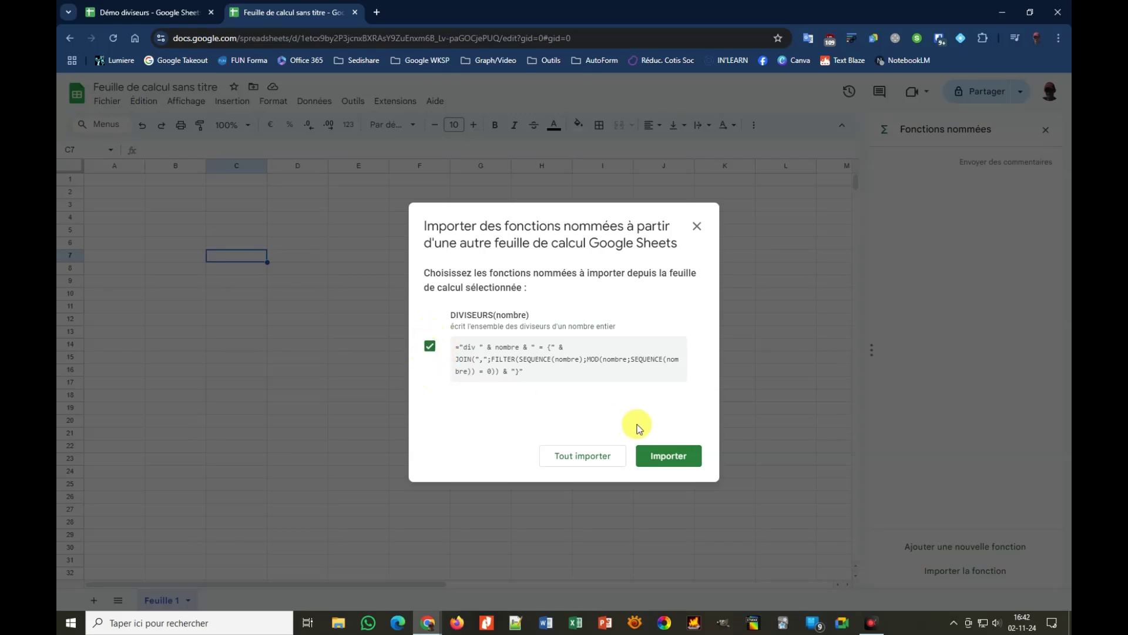
pyautogui.click(669, 461)
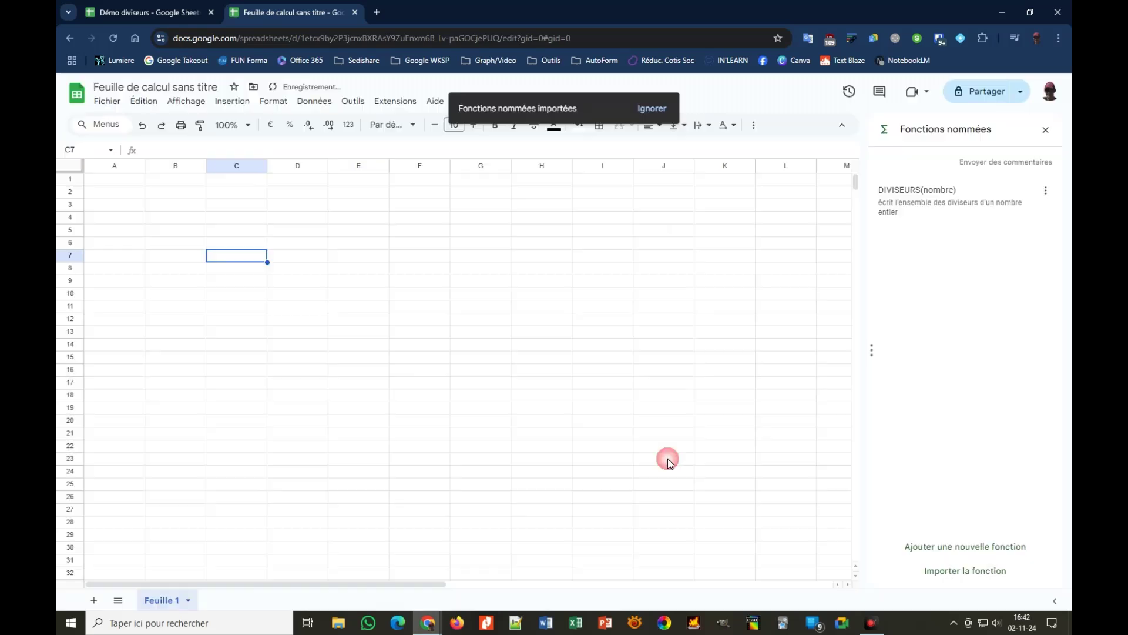
# Close the named-functions panel and confirm DIVISEURS appears under Σ > Fonction nommée
pyautogui.press('Escape')
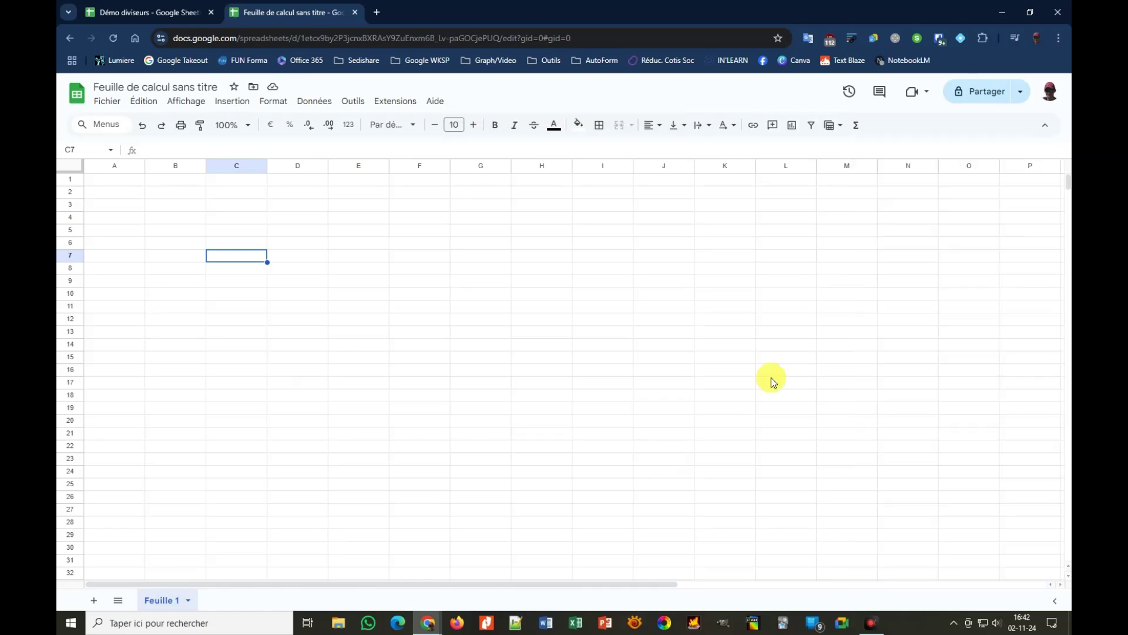
pyautogui.click(858, 130)
pyautogui.moveTo(872, 378)
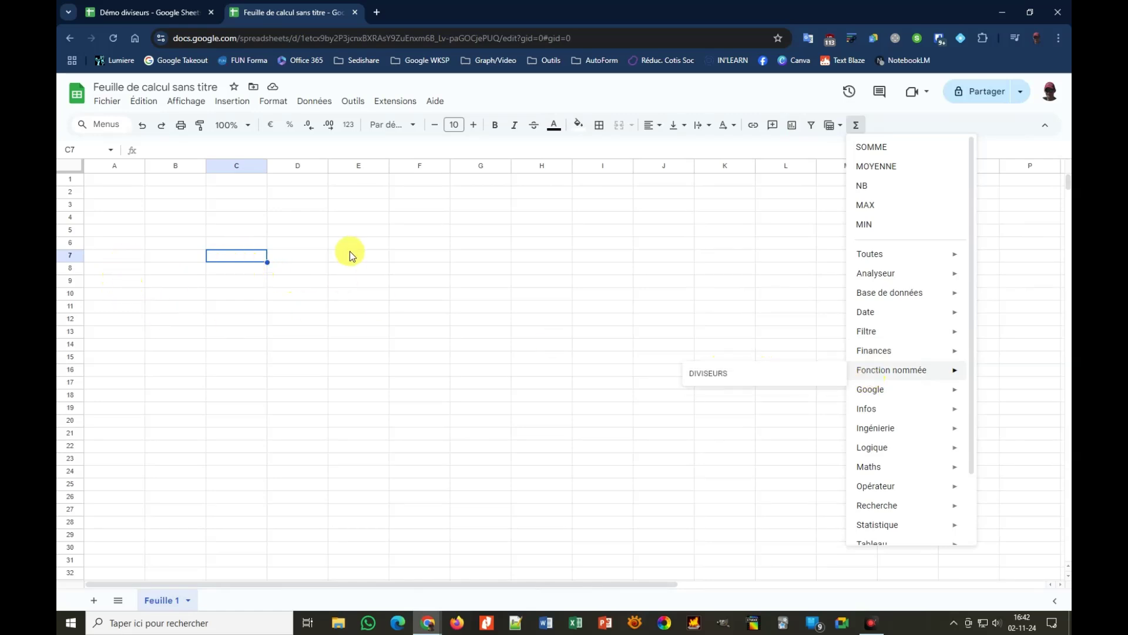
# Enter 536 in E6 and =DIVISEURS(E6) in G6, showing div 536 = {1,2,4,8,67,134,268,536}
pyautogui.click(372, 242)
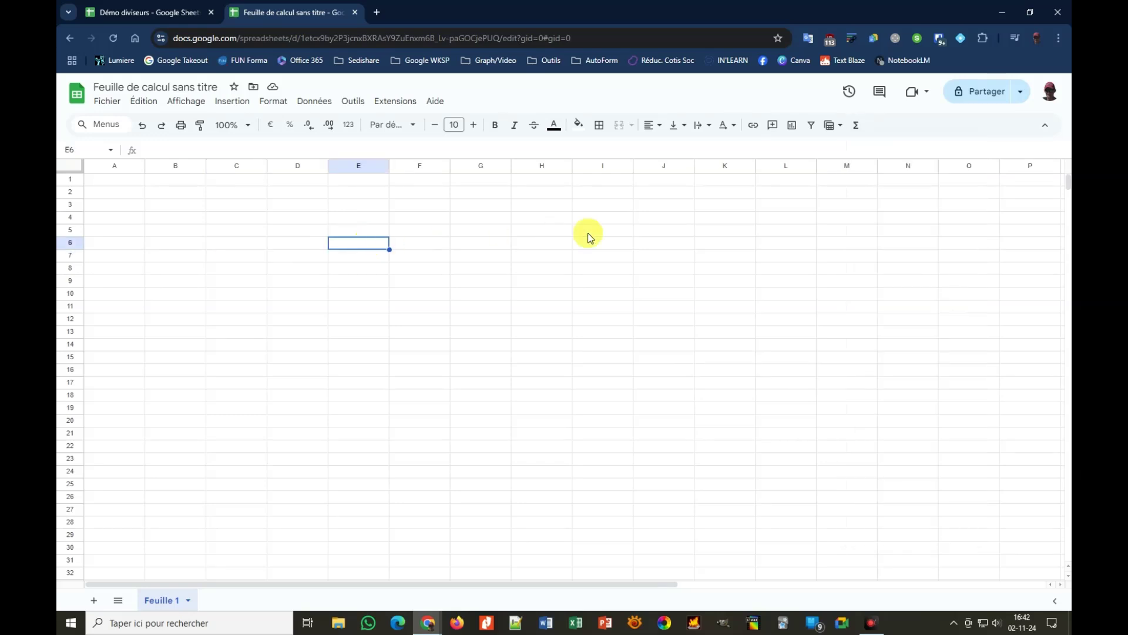
pyautogui.write('536')
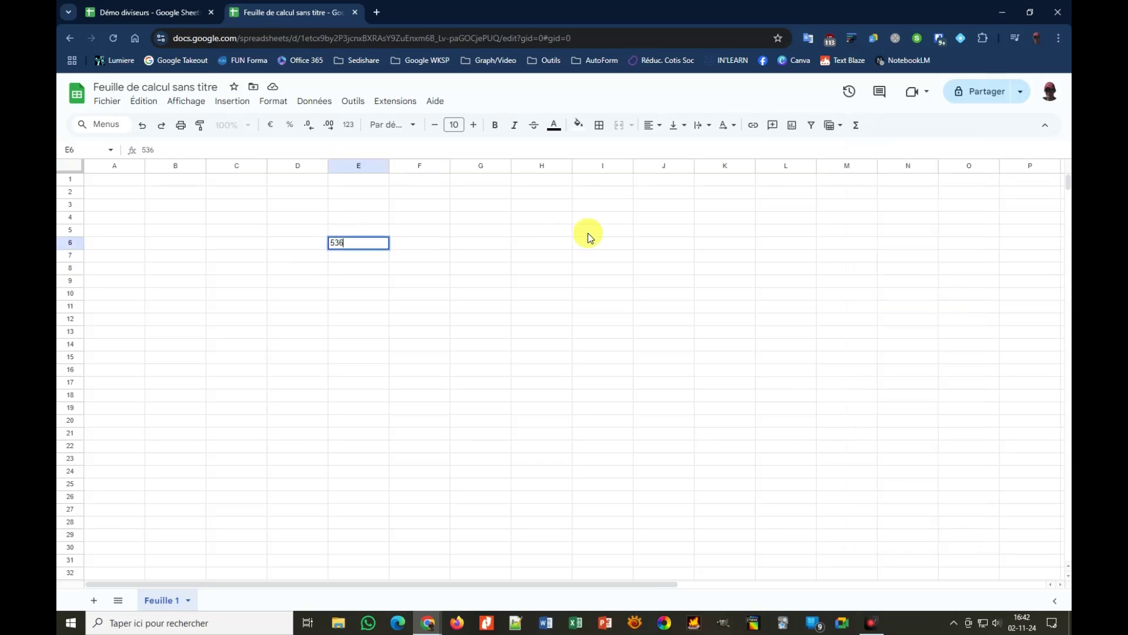
pyautogui.press('Return')
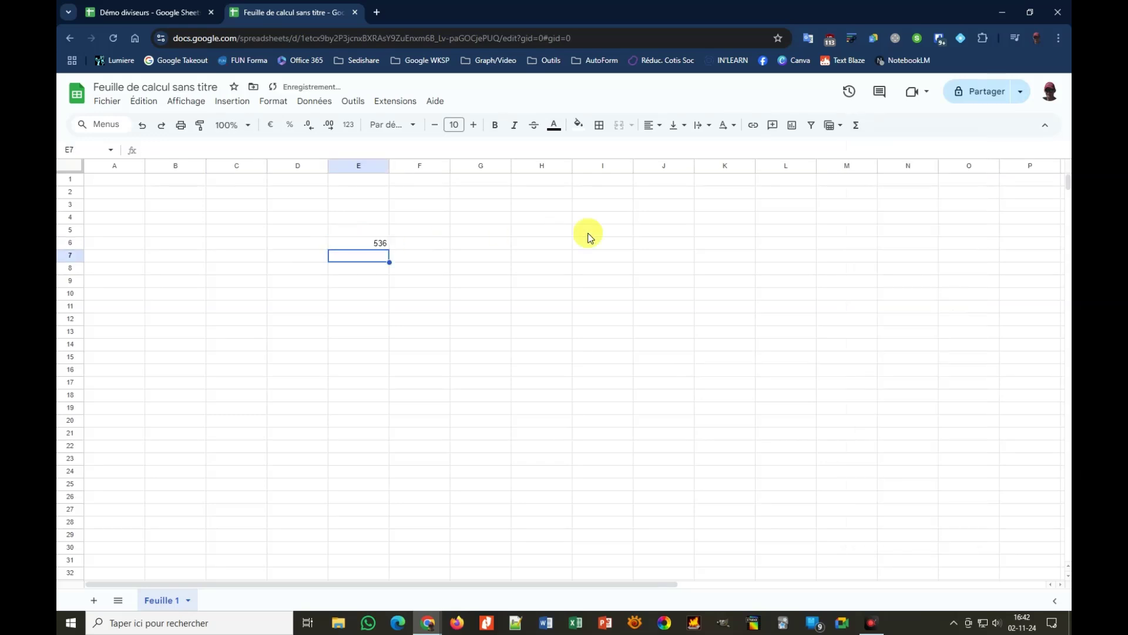
pyautogui.click(474, 241)
pyautogui.write('=civ')
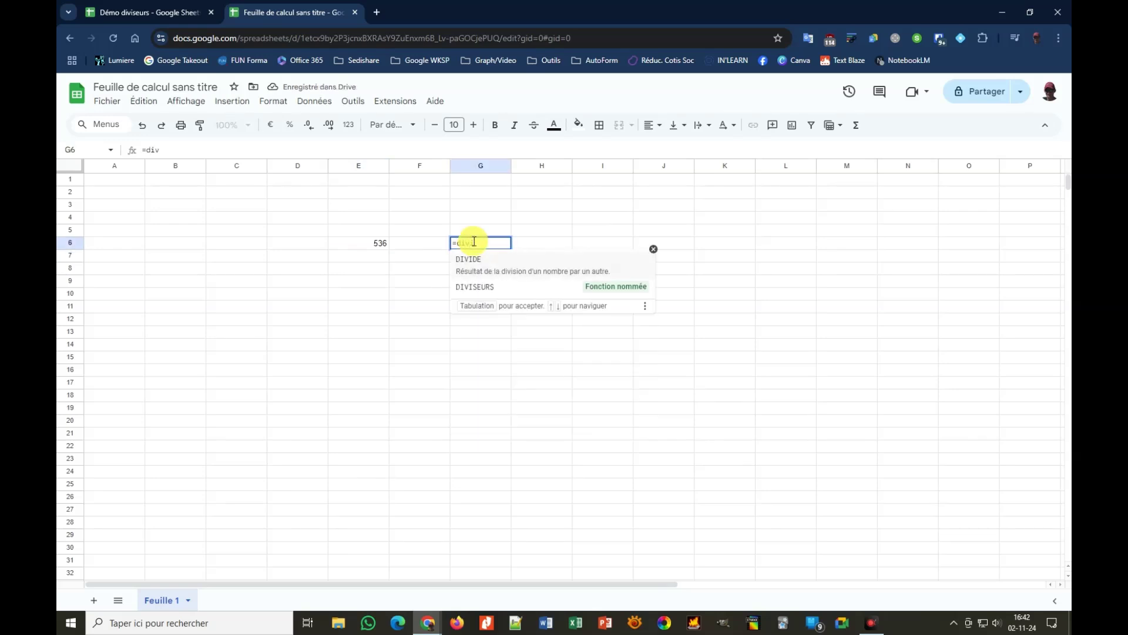
pyautogui.write('i')
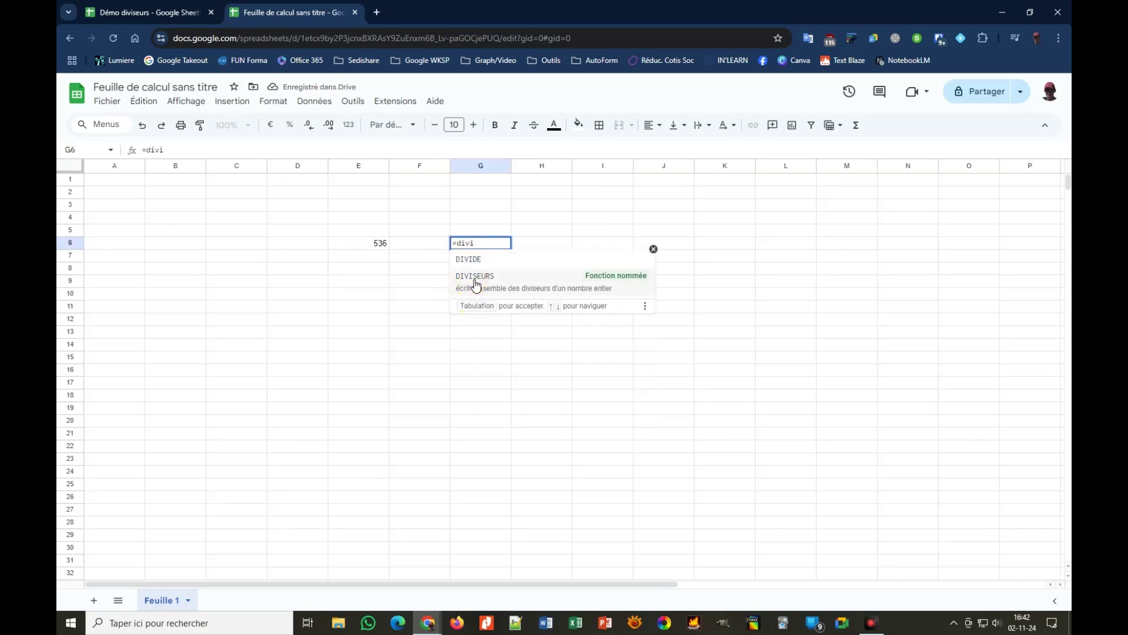
pyautogui.click(471, 286)
pyautogui.click(364, 243)
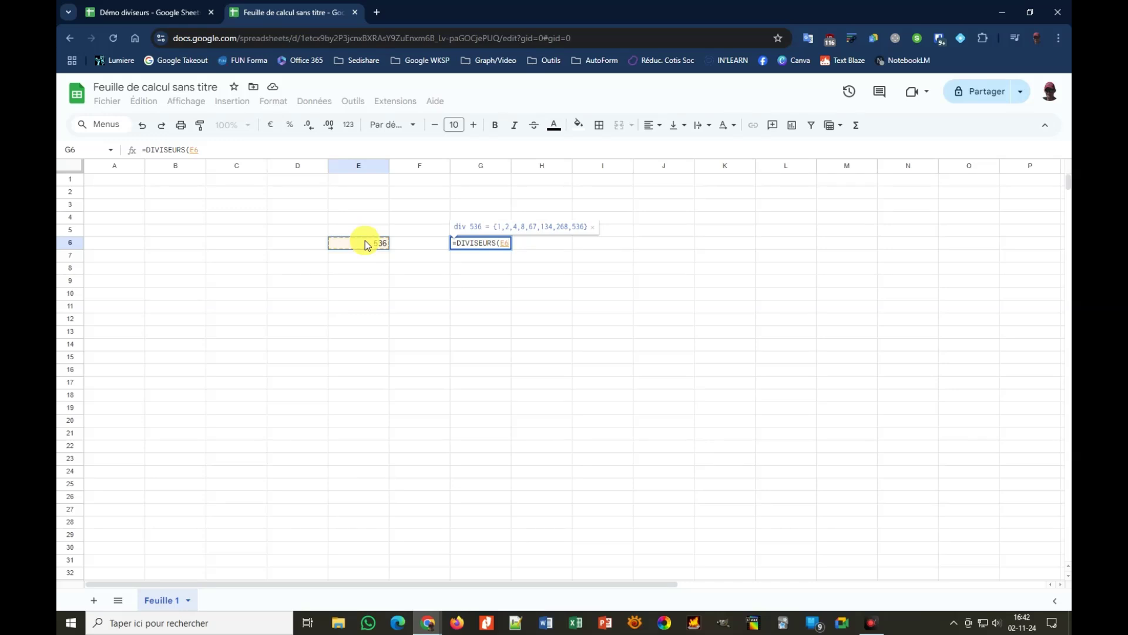
pyautogui.write(')')
pyautogui.press('Return')
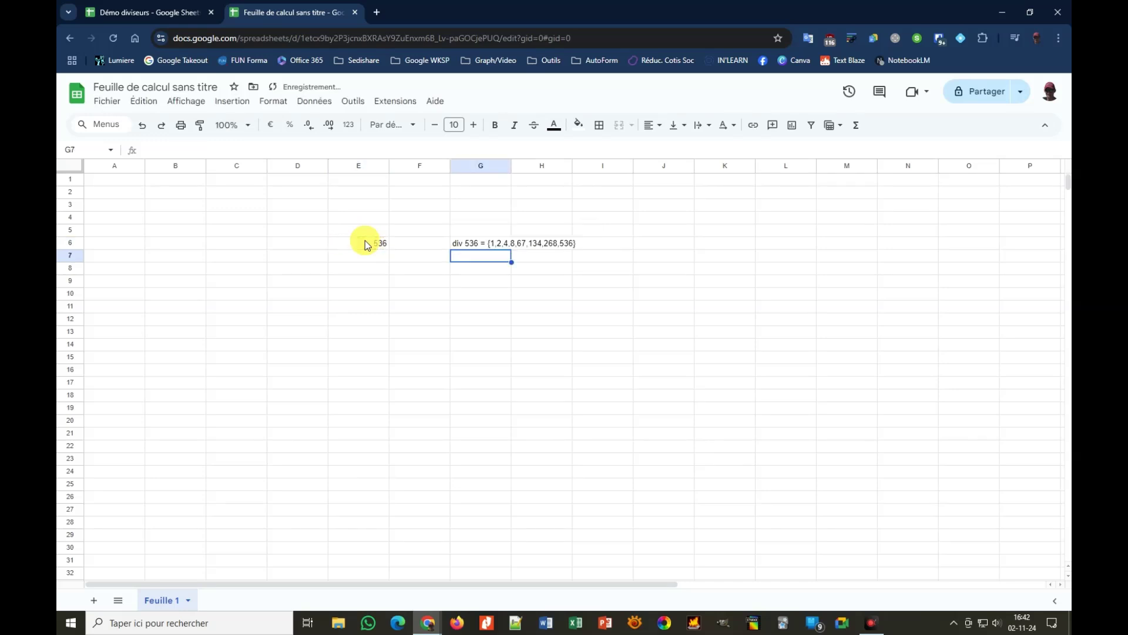